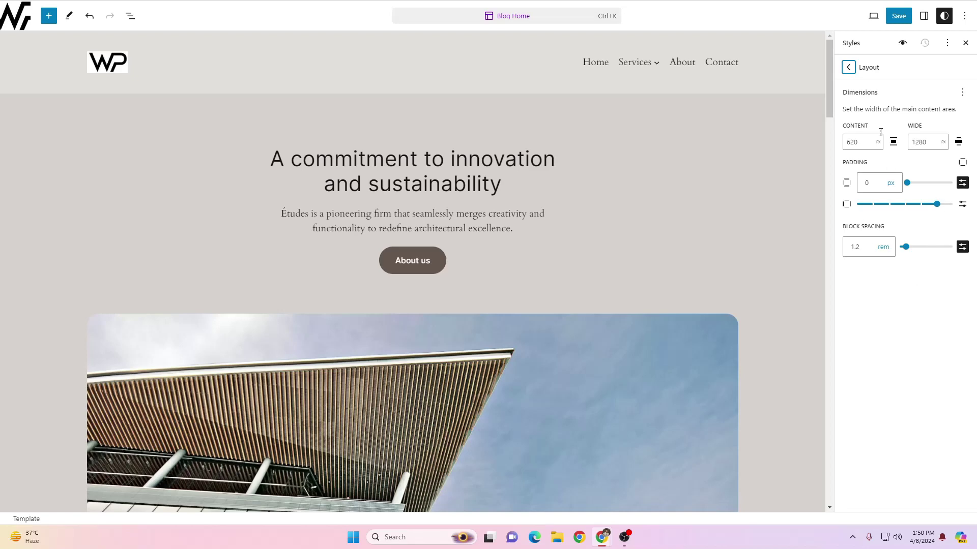
Step: Leave the layout and style-variation settings and return to the site's Pages list
{"action": "left_click", "coordinate": [848, 67]}
{"action": "left_click", "coordinate": [15, 20]}
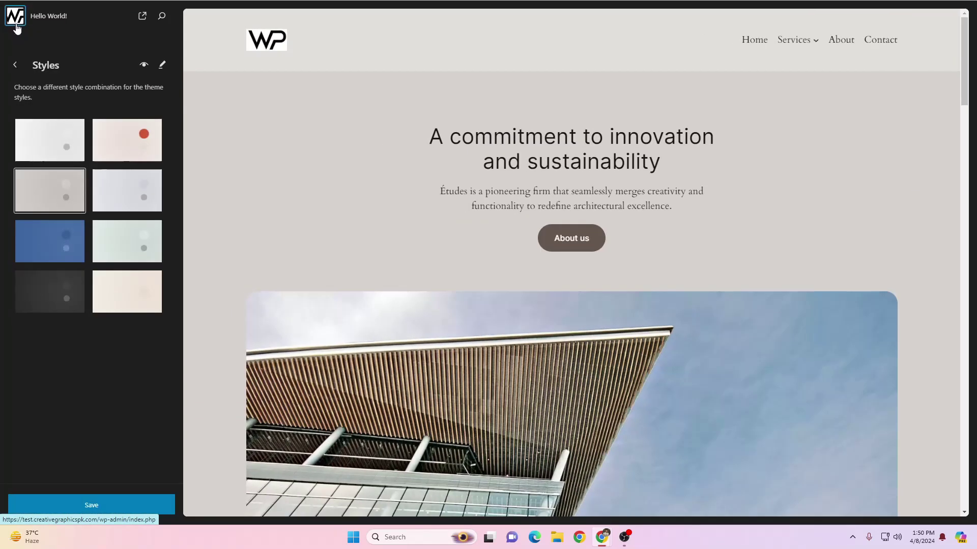
{"action": "left_click", "coordinate": [16, 65]}
{"action": "left_click", "coordinate": [45, 169]}
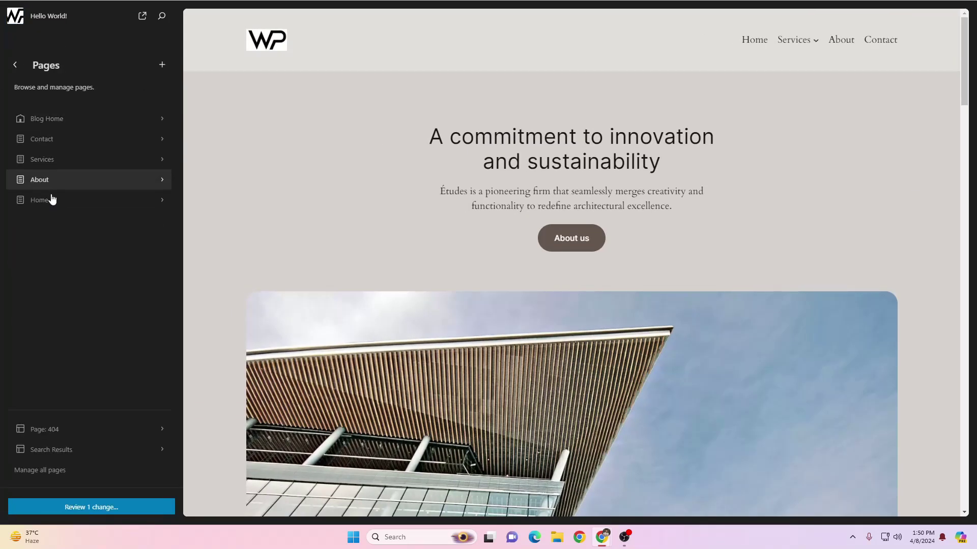
Step: Open the Home page for editing, dismiss the guide, and bring up the patterns library
{"action": "left_click", "coordinate": [51, 197]}
{"action": "left_click", "coordinate": [554, 191]}
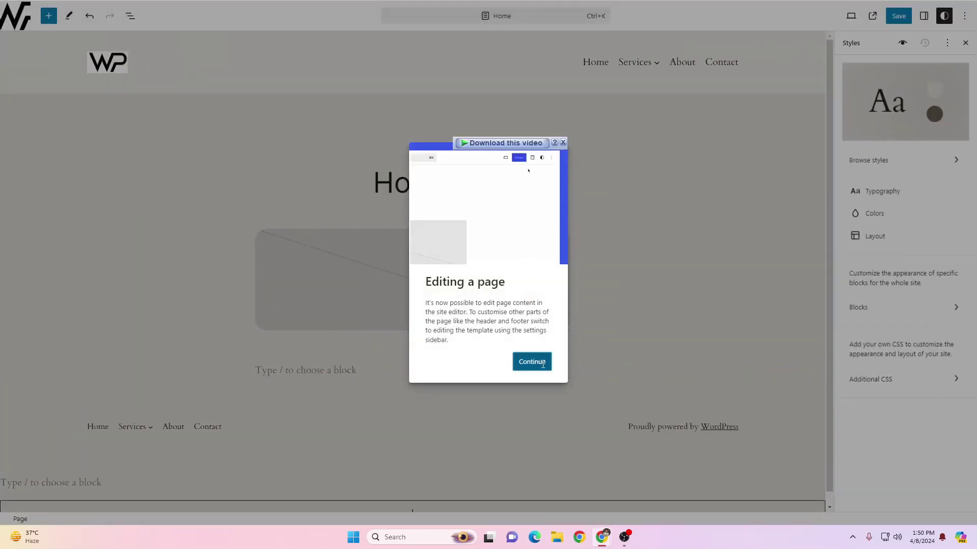
{"action": "left_click", "coordinate": [186, 161]}
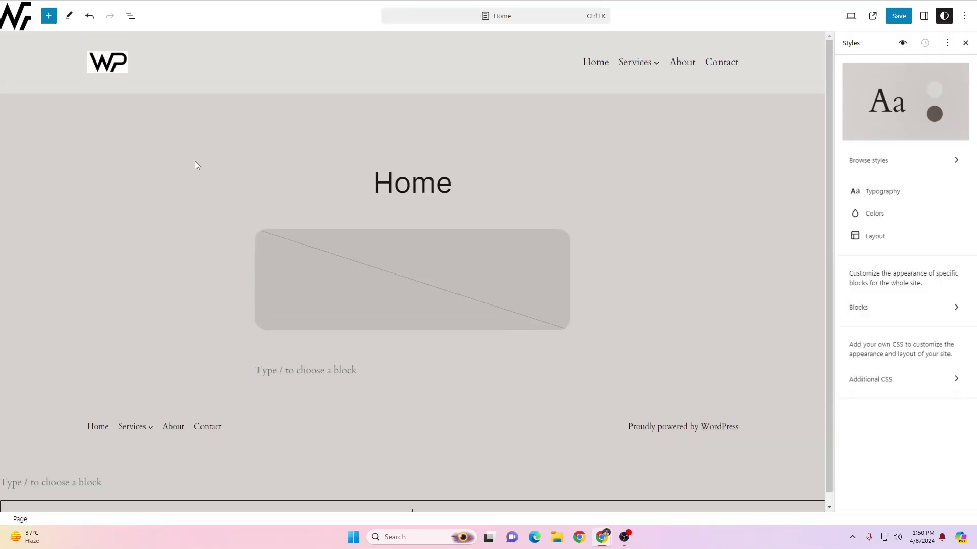
{"action": "left_click", "coordinate": [47, 20]}
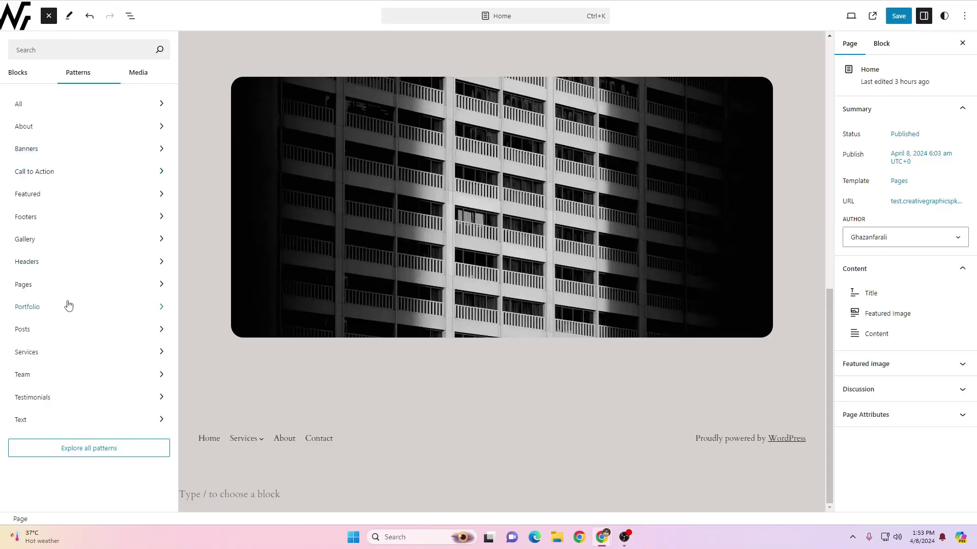
Step: Add the Portfolio 'Project layout', Services 'Pricing' and About 'Text with alternating images' patterns to Home
{"action": "left_click", "coordinate": [68, 306]}
{"action": "scroll", "coordinate": [242, 234], "scroll_direction": "down", "scroll_amount": 4}
{"action": "scroll", "coordinate": [235, 158], "scroll_direction": "down", "scroll_amount": 5}
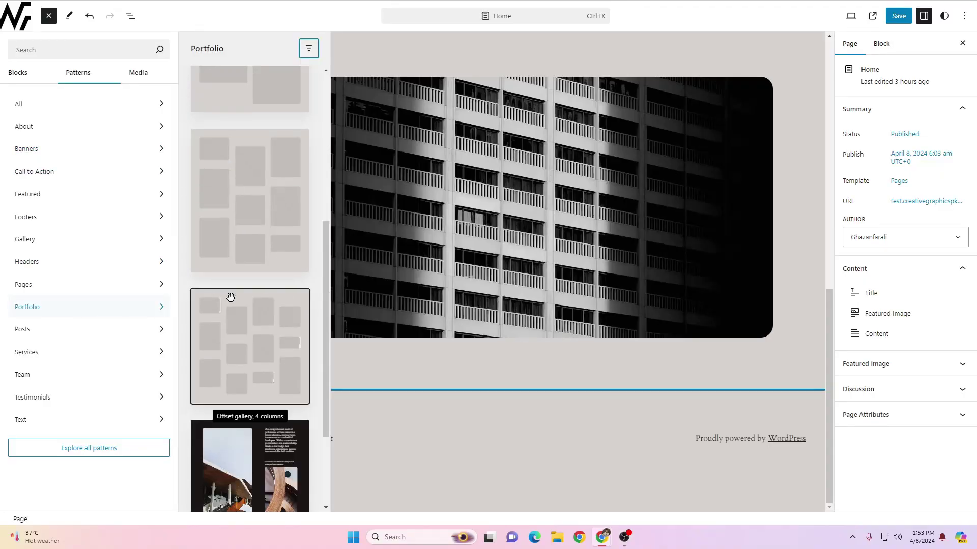
{"action": "left_click", "coordinate": [238, 350]}
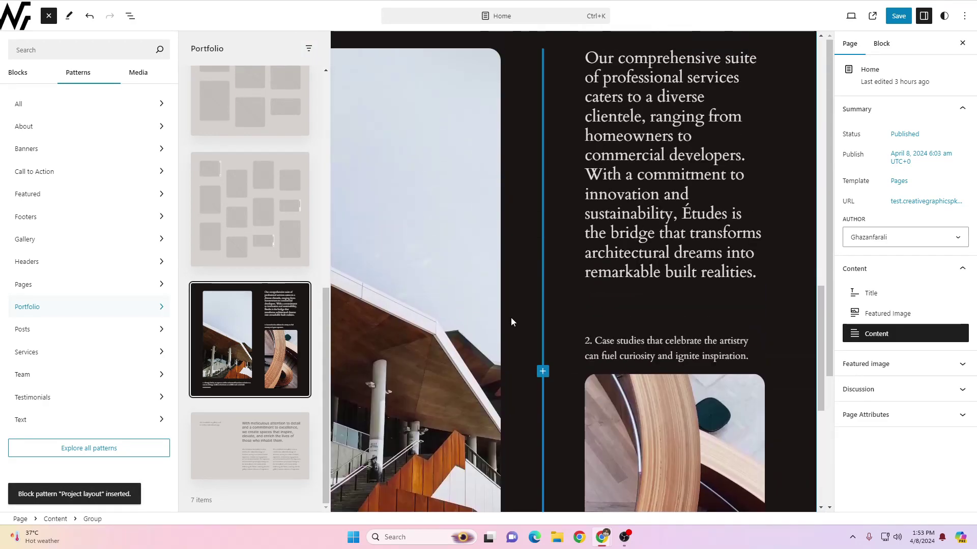
{"action": "scroll", "coordinate": [511, 317], "scroll_direction": "down", "scroll_amount": 5}
{"action": "left_click", "coordinate": [72, 351]}
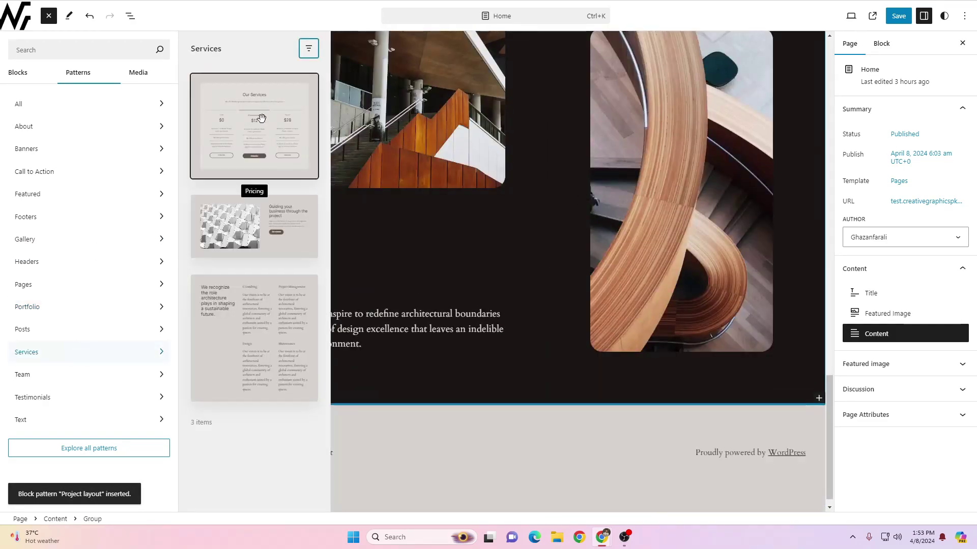
{"action": "left_click", "coordinate": [284, 159]}
{"action": "scroll", "coordinate": [542, 379], "scroll_direction": "down", "scroll_amount": 4}
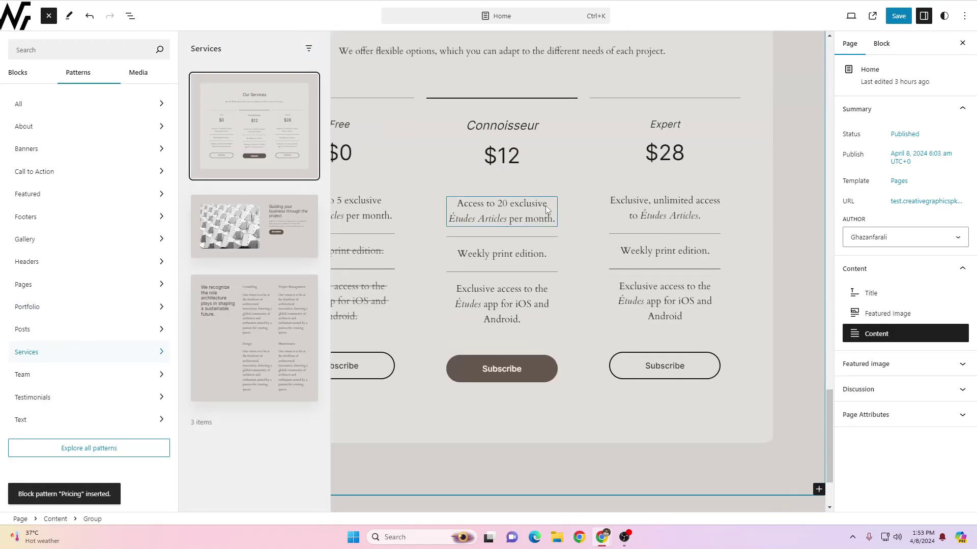
{"action": "left_click", "coordinate": [62, 133]}
{"action": "scroll", "coordinate": [240, 168], "scroll_direction": "down", "scroll_amount": 3}
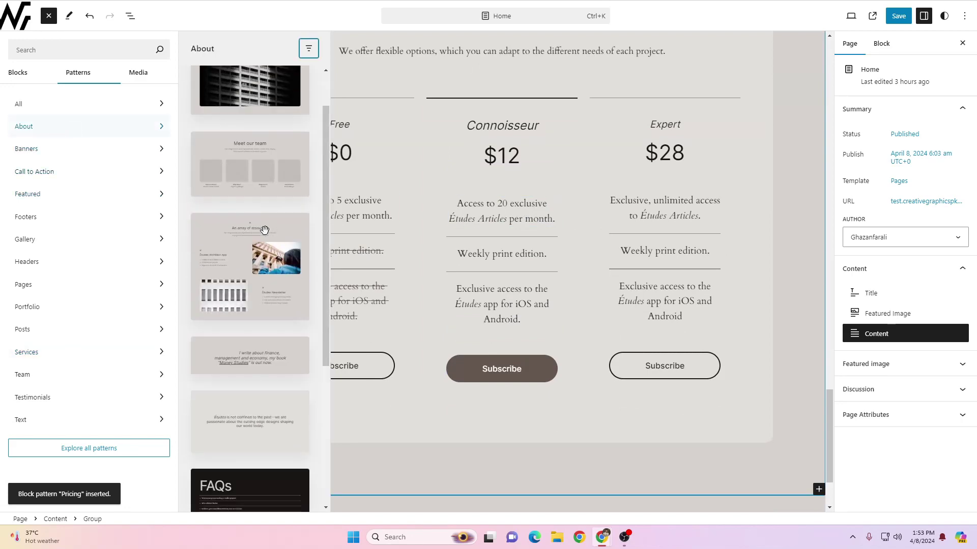
{"action": "left_click", "coordinate": [239, 160]}
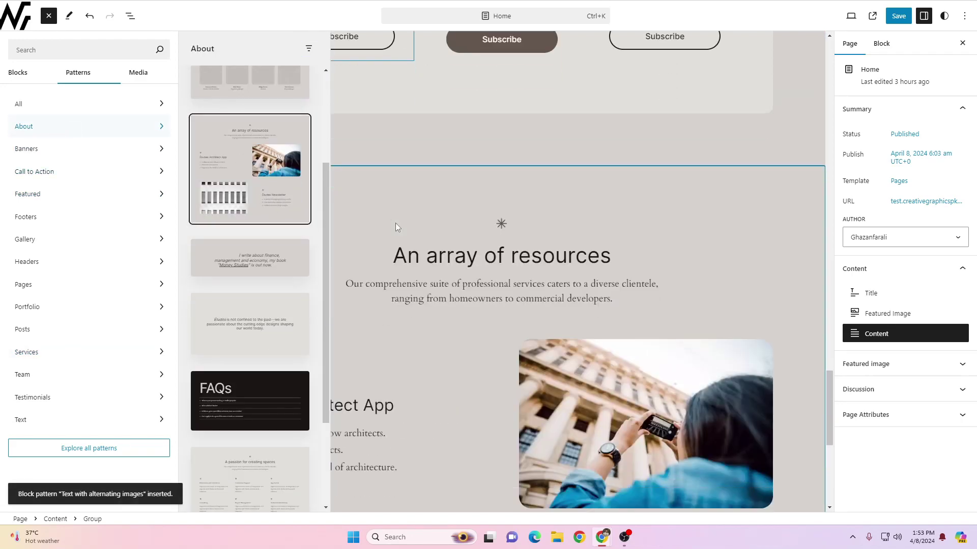
{"action": "scroll", "coordinate": [396, 223], "scroll_direction": "down", "scroll_amount": 7}
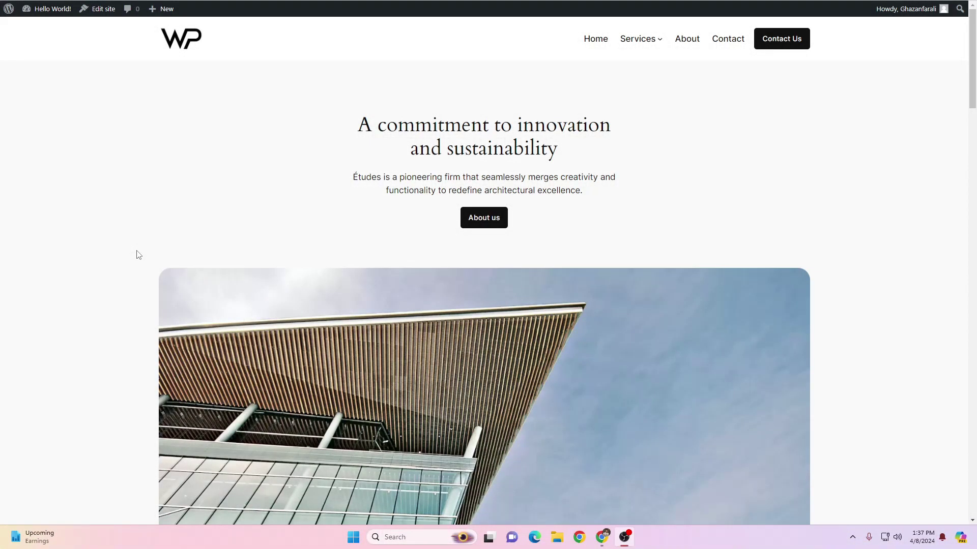
{"action": "scroll", "coordinate": [138, 244], "scroll_direction": "down", "scroll_amount": 15}
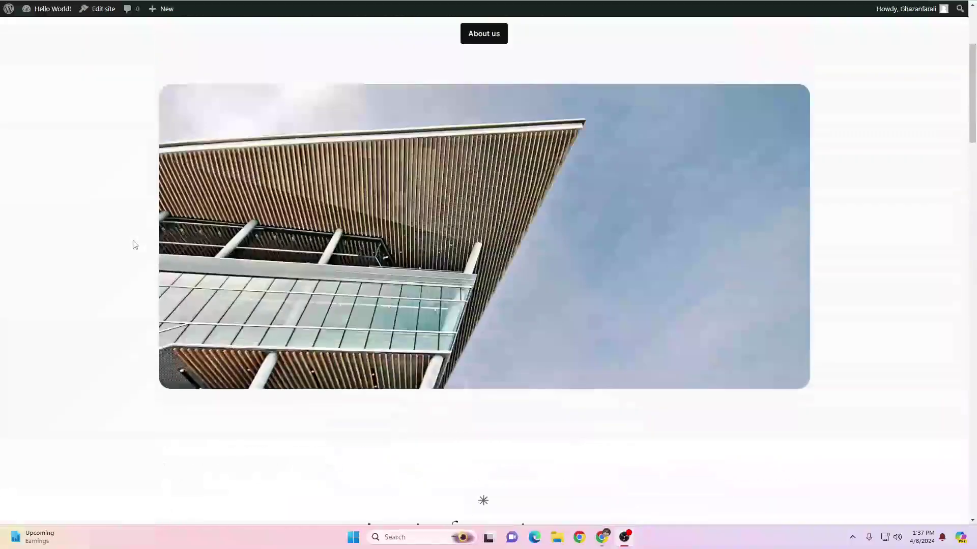
{"action": "scroll", "coordinate": [134, 244], "scroll_direction": "up", "scroll_amount": 4}
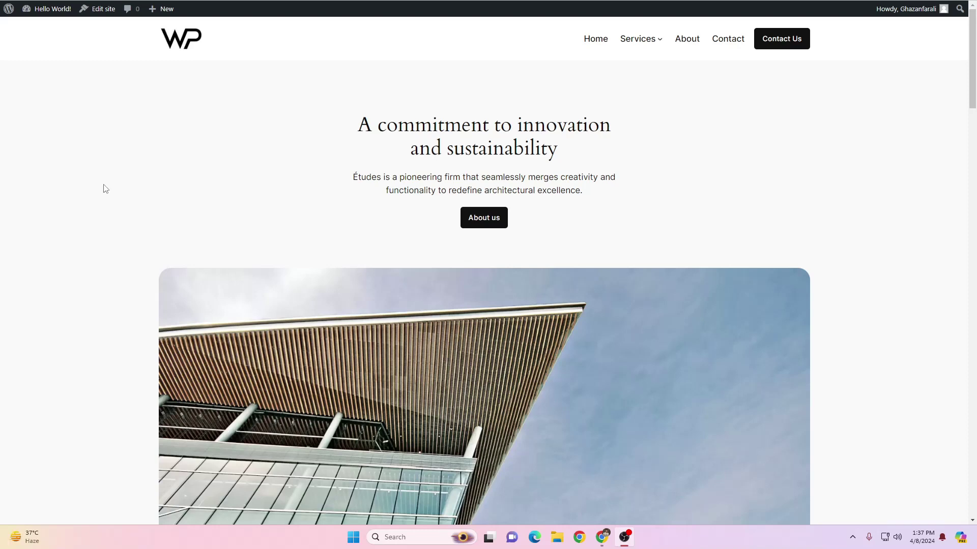
{"action": "mouse_move", "coordinate": [52, 9]}
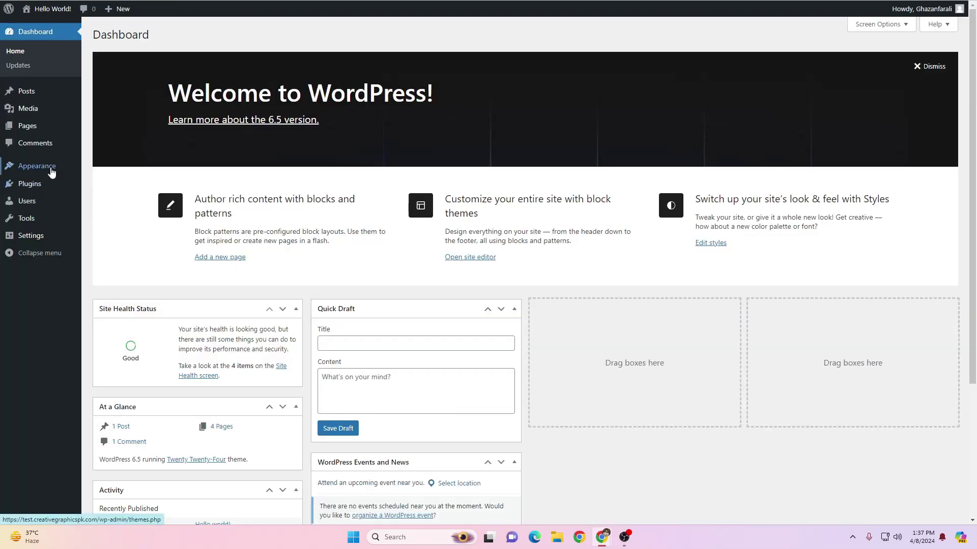
Step: Visit the live site's front page through the site name in the admin bar
{"action": "mouse_move", "coordinate": [83, 176]}
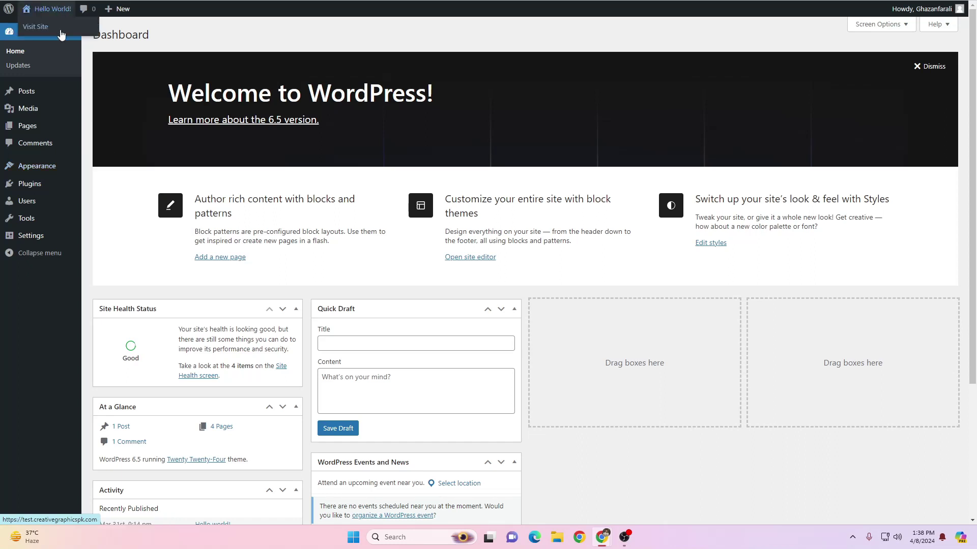
{"action": "left_click", "coordinate": [60, 30]}
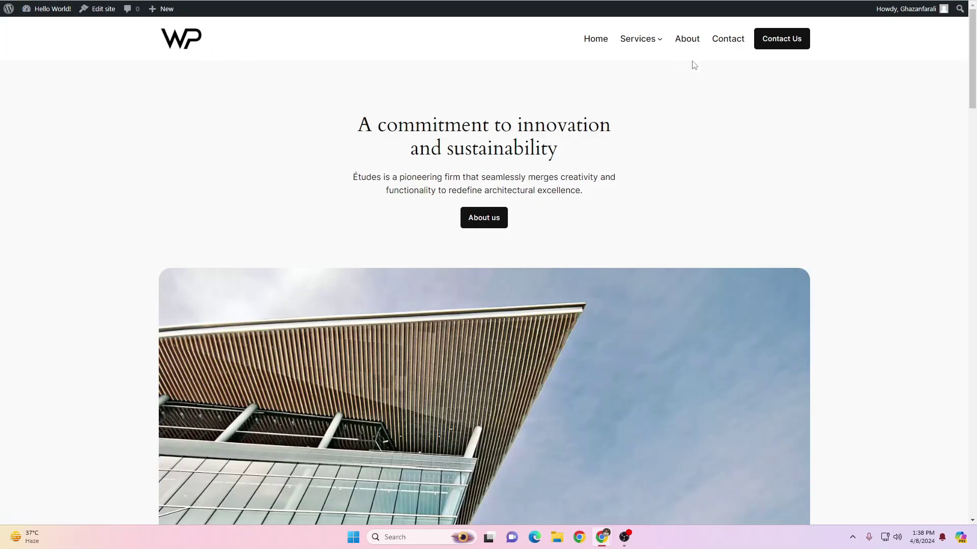
Step: Open the Site Editor from the live site and choose the Header template part under Areas
{"action": "left_click", "coordinate": [102, 9]}
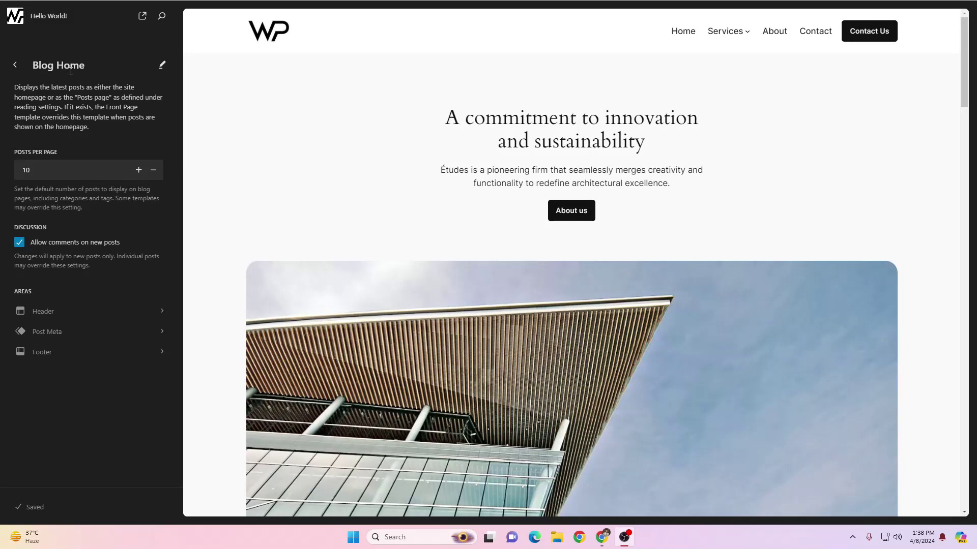
{"action": "left_click", "coordinate": [61, 319]}
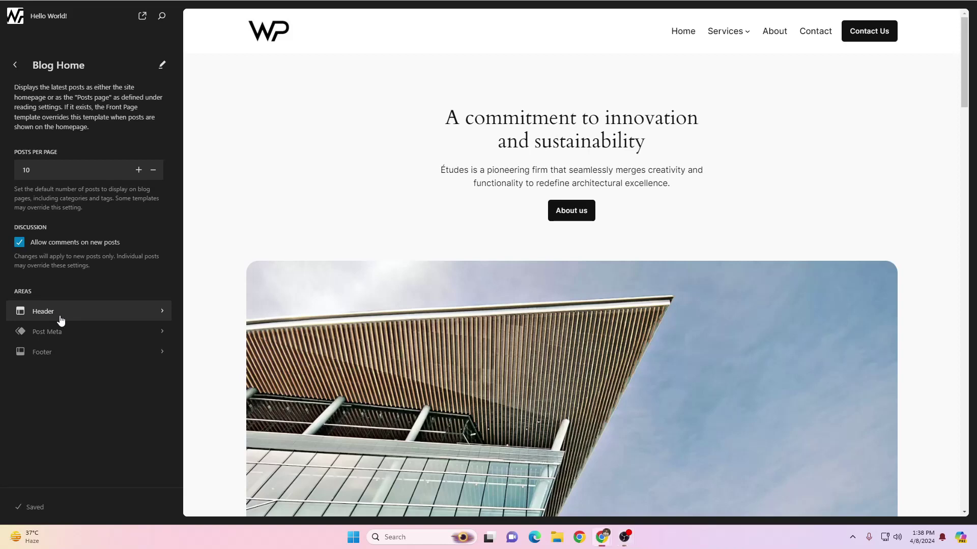
{"action": "left_click", "coordinate": [61, 320]}
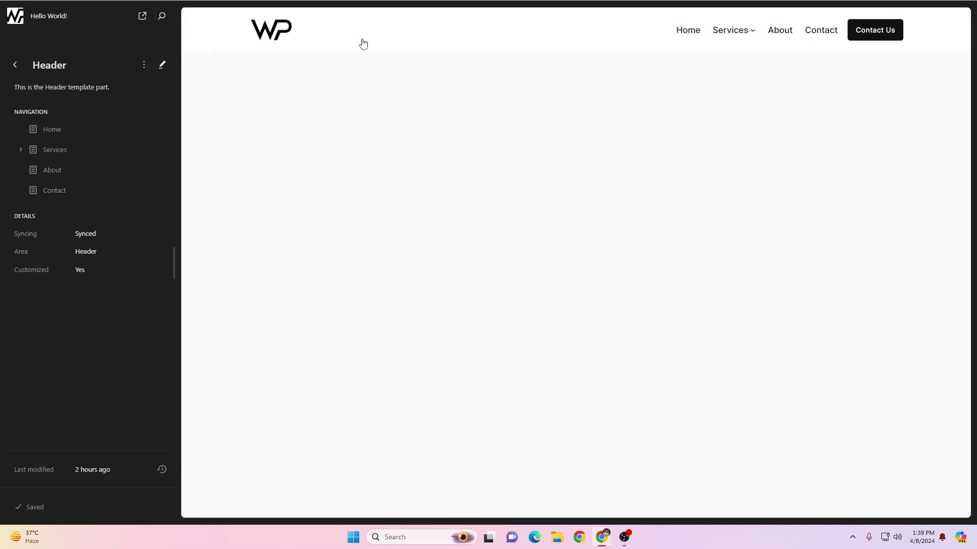
Step: Edit the Header, inspect its Group and Row structure in List View, then select the Site Logo
{"action": "left_click", "coordinate": [395, 40]}
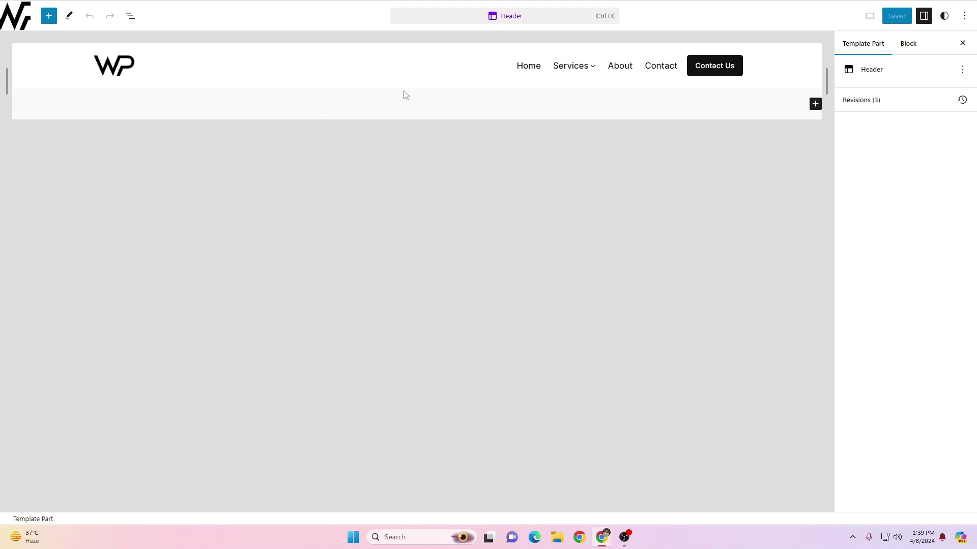
{"action": "left_click", "coordinate": [133, 23]}
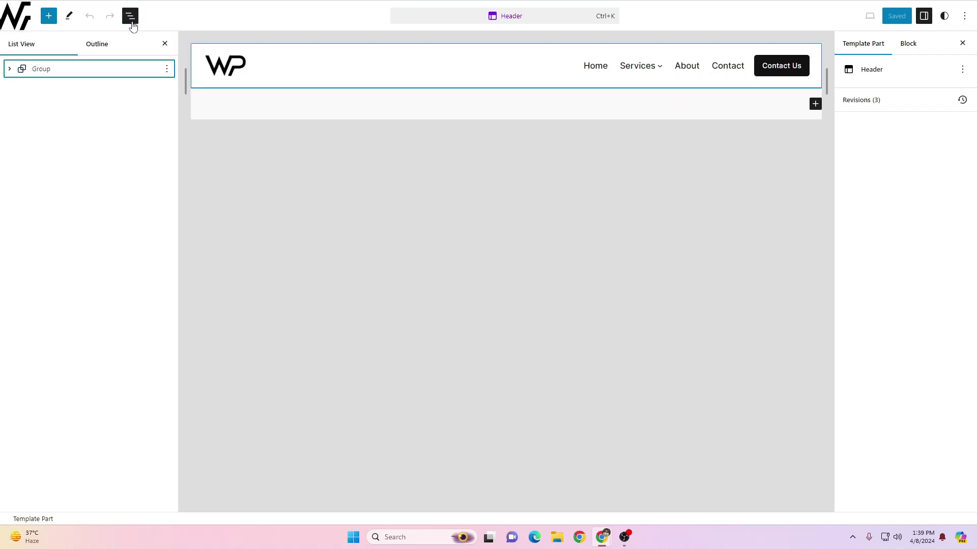
{"action": "left_click", "coordinate": [33, 72]}
{"action": "left_click", "coordinate": [11, 70]}
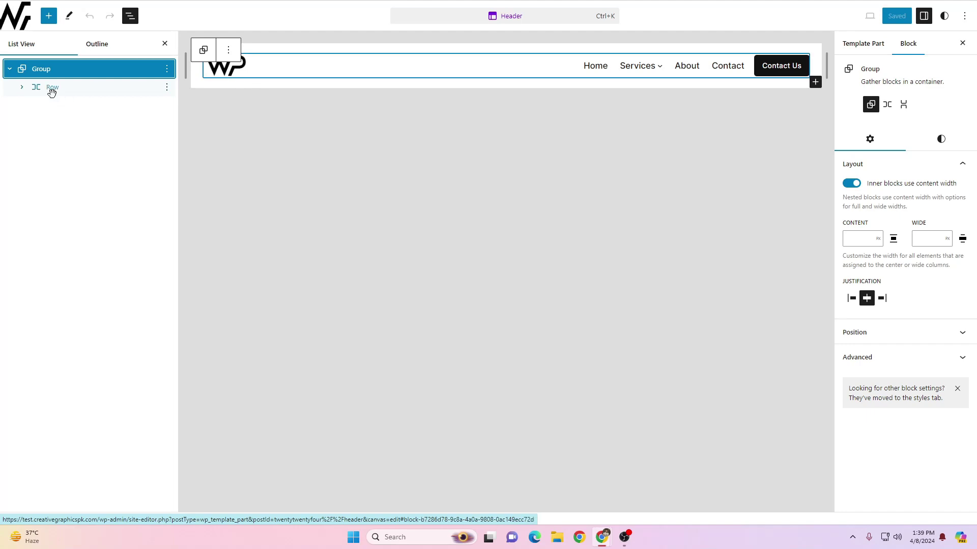
{"action": "left_click", "coordinate": [22, 88]}
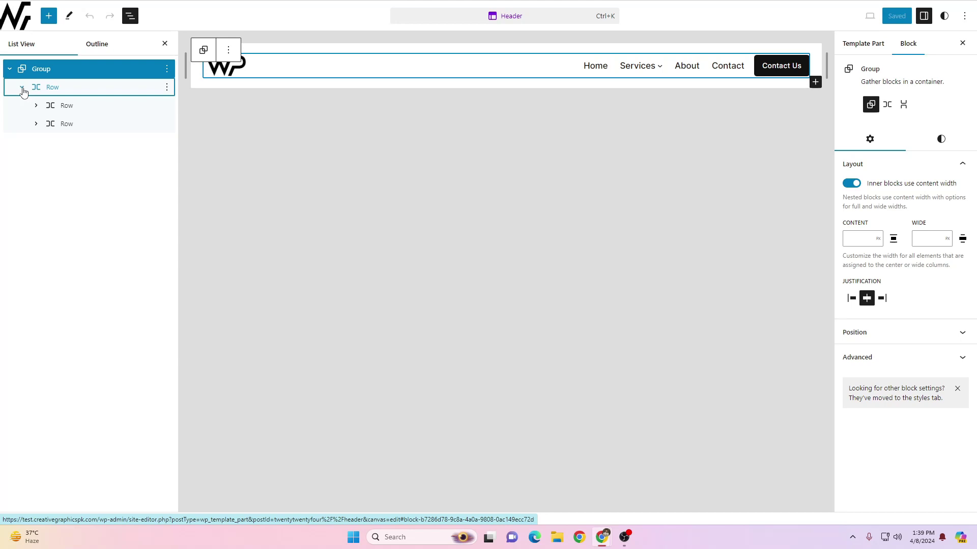
{"action": "left_click", "coordinate": [84, 107]}
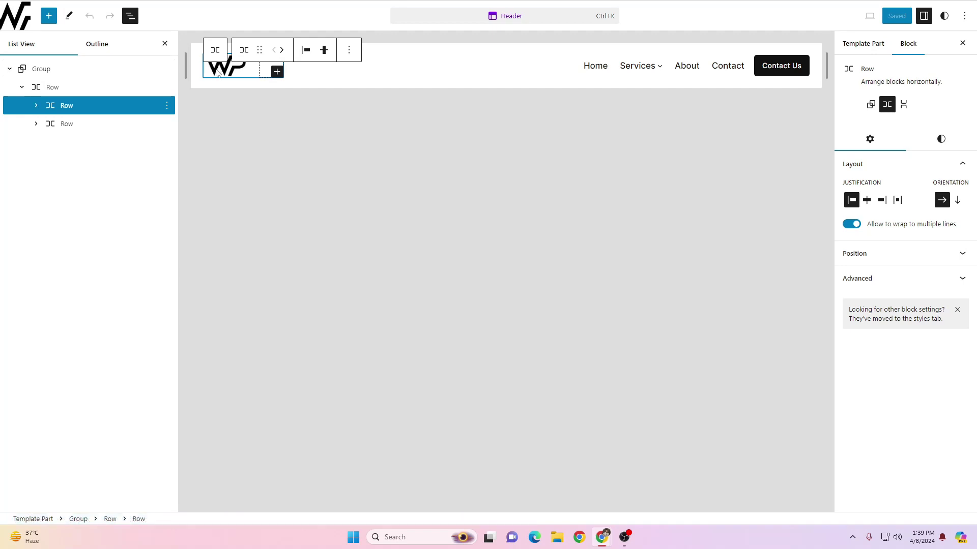
{"action": "left_click", "coordinate": [66, 124]}
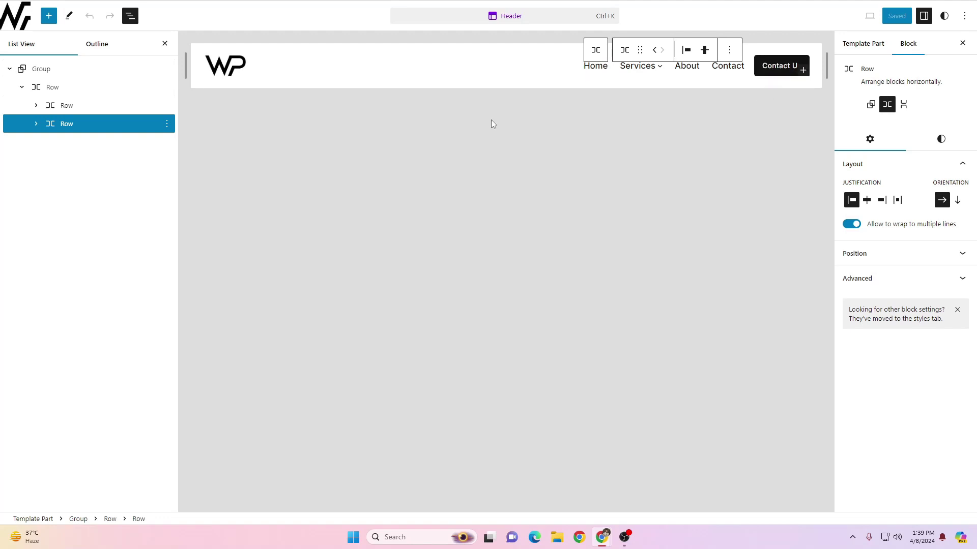
{"action": "key", "text": "shift+alt+o"}
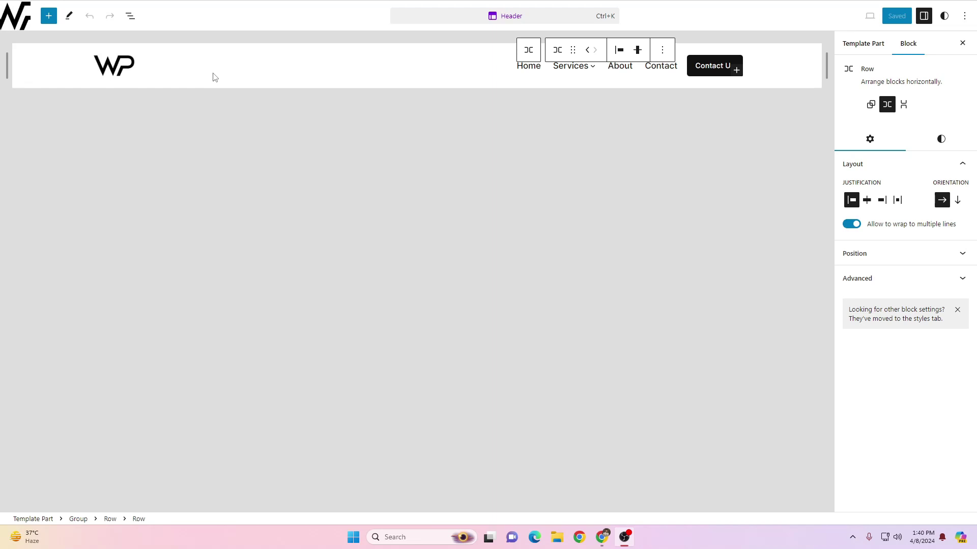
{"action": "left_click", "coordinate": [113, 66]}
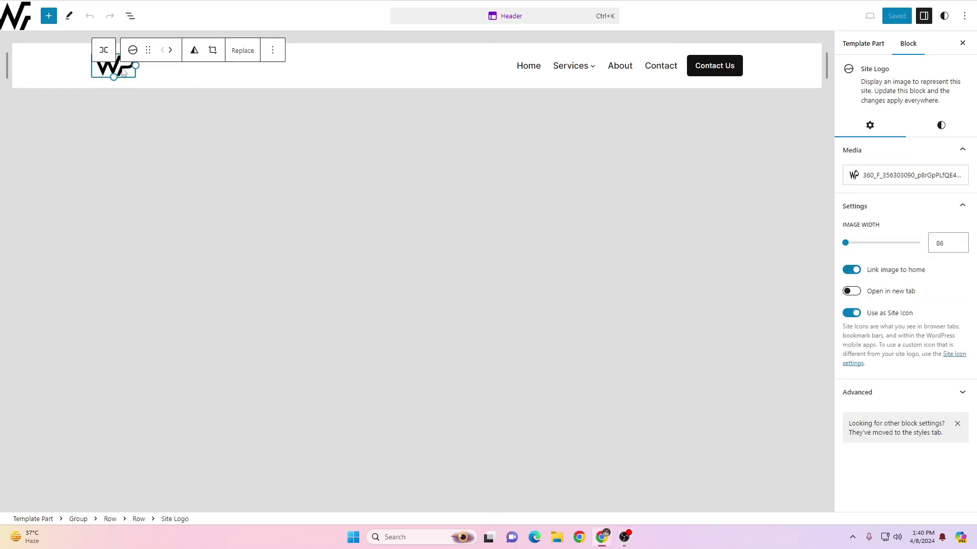
Step: Replace the header's site logo with the WP image from the Media Library
{"action": "left_click", "coordinate": [890, 185]}
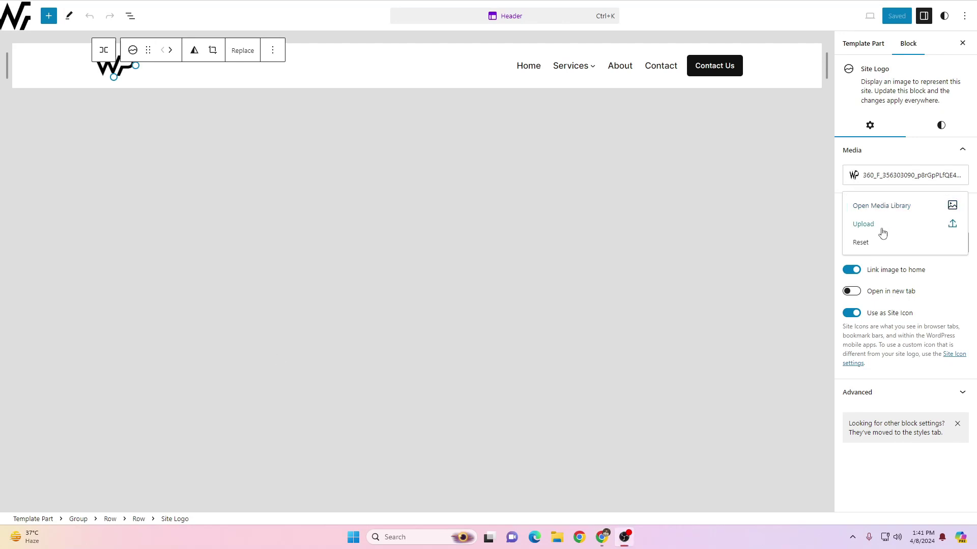
{"action": "left_click", "coordinate": [880, 209]}
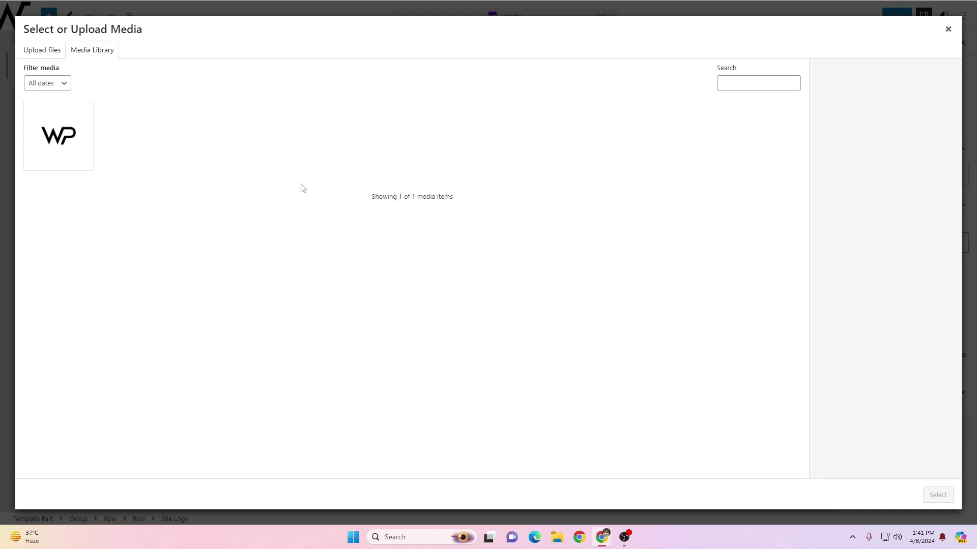
{"action": "left_click", "coordinate": [66, 151]}
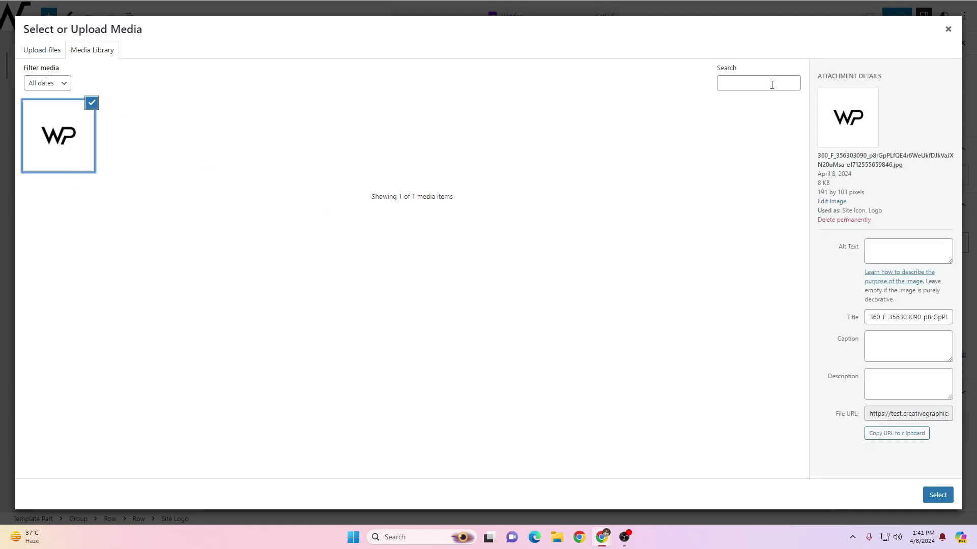
{"action": "left_click", "coordinate": [937, 494]}
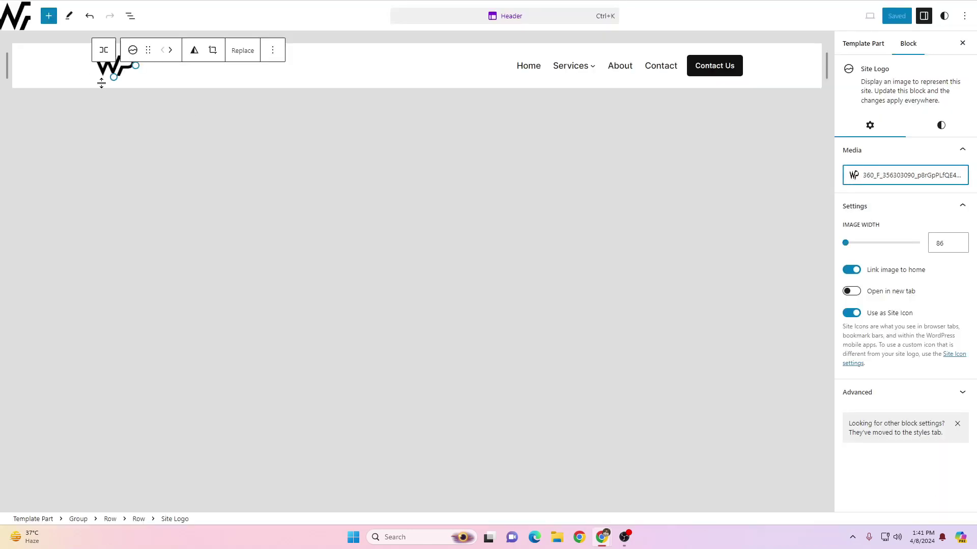
{"action": "left_click", "coordinate": [511, 74]}
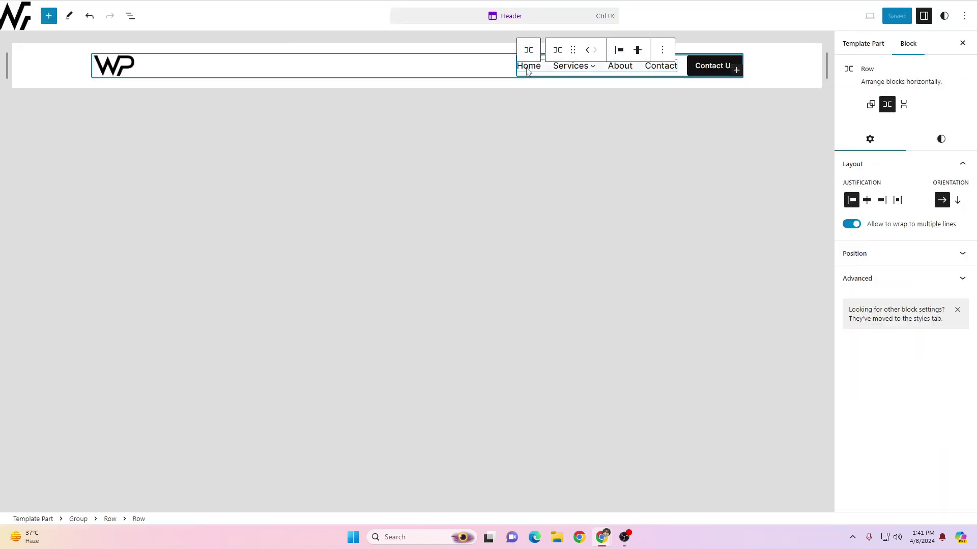
Step: Add a Buttons block to the header row with a 'Get Started' button
{"action": "left_click", "coordinate": [48, 16]}
{"action": "mouse_move", "coordinate": [79, 148]}
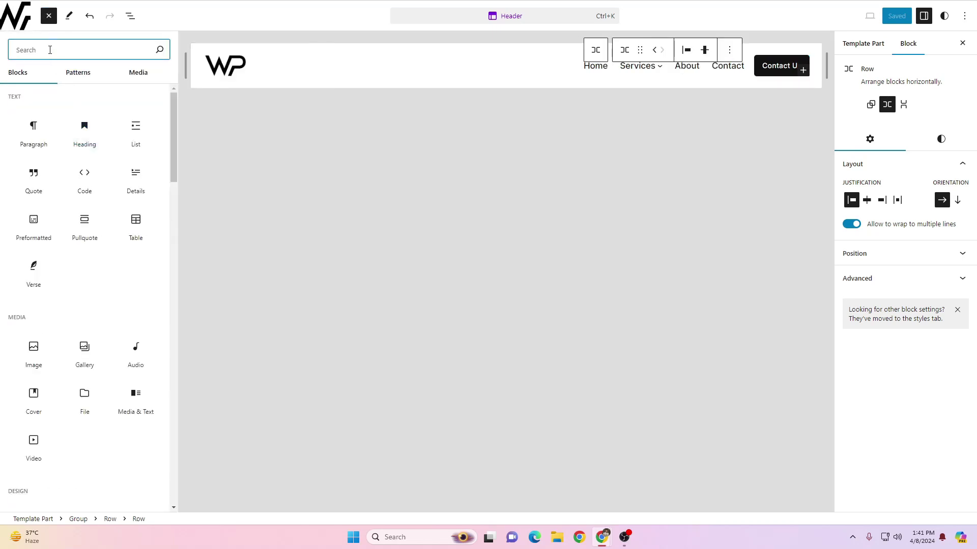
{"action": "type", "text": "button"}
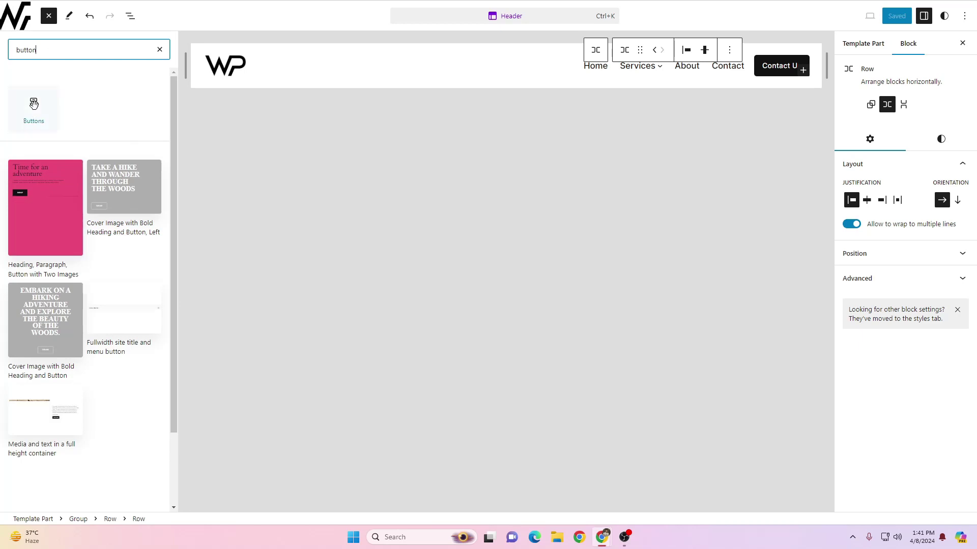
{"action": "left_click", "coordinate": [31, 113]}
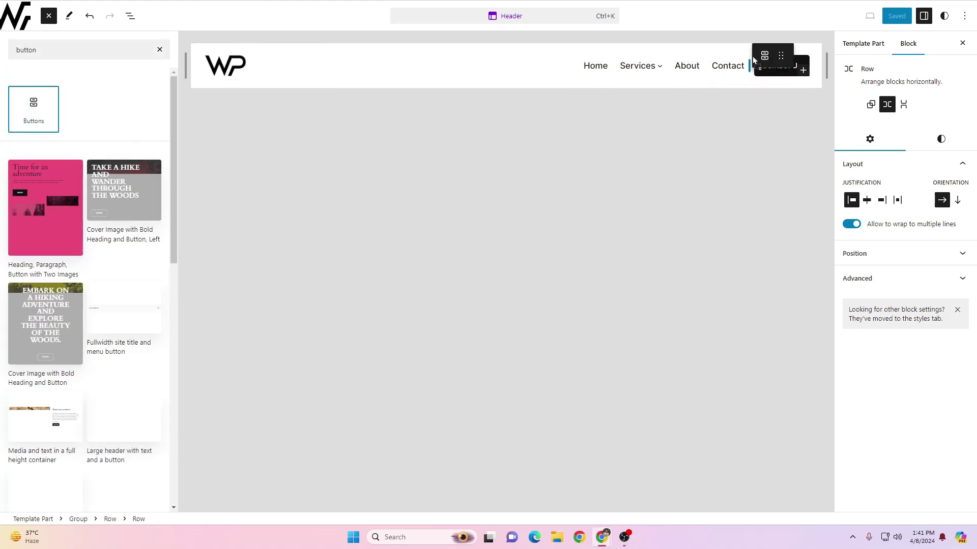
{"action": "left_click", "coordinate": [710, 87]}
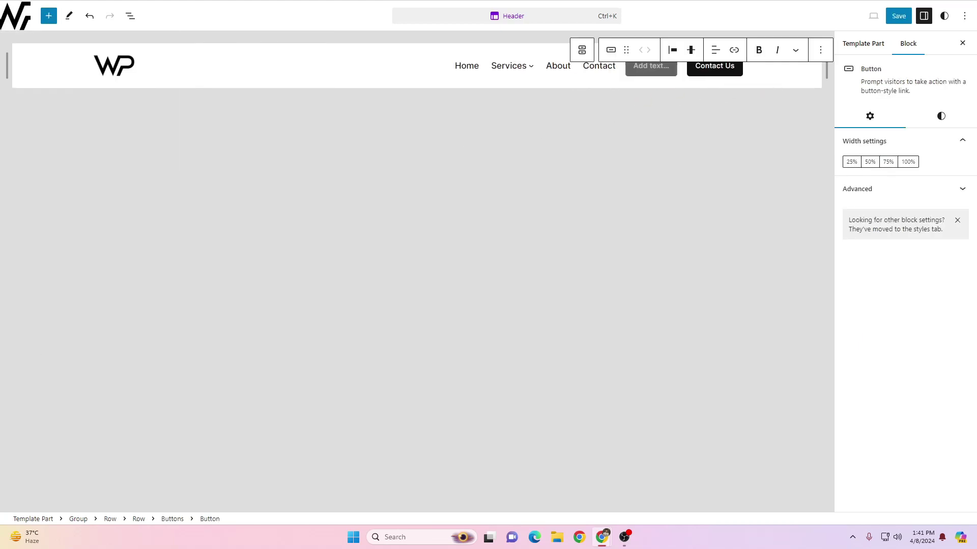
{"action": "left_click", "coordinate": [651, 73]}
{"action": "type", "text": "Get Started"}
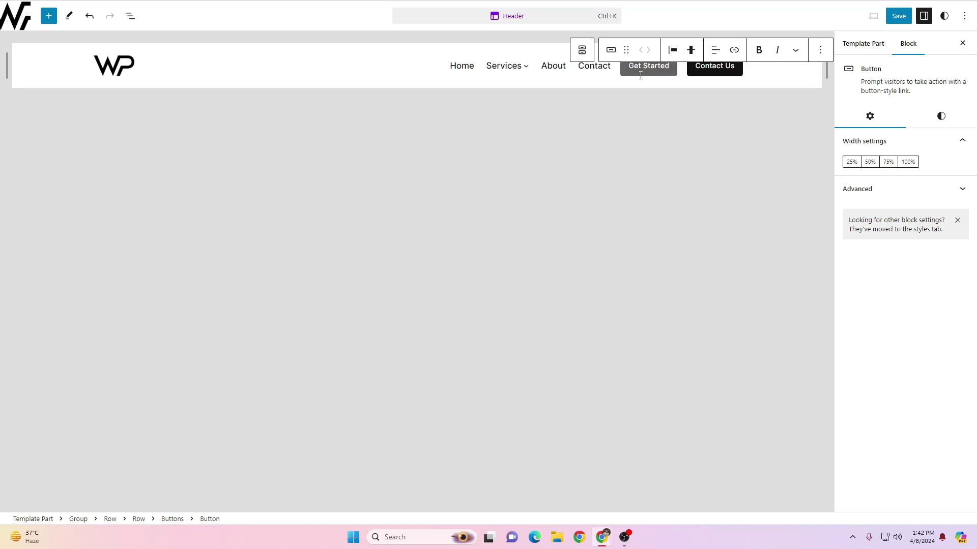
Step: Delete the Get Started button and select the enclosing header Group
{"action": "left_click", "coordinate": [304, 69]}
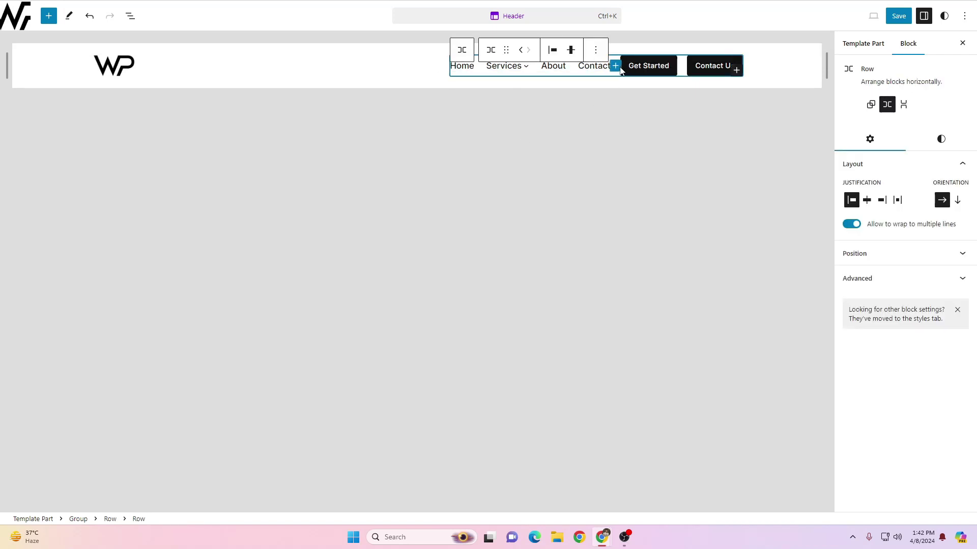
{"action": "left_click", "coordinate": [647, 68]}
{"action": "left_click", "coordinate": [820, 49]}
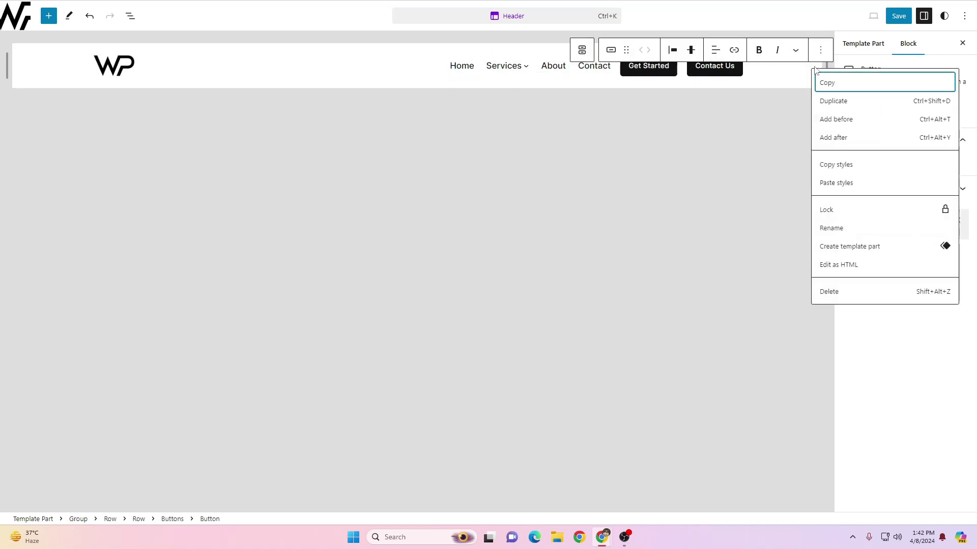
{"action": "left_click", "coordinate": [834, 293]}
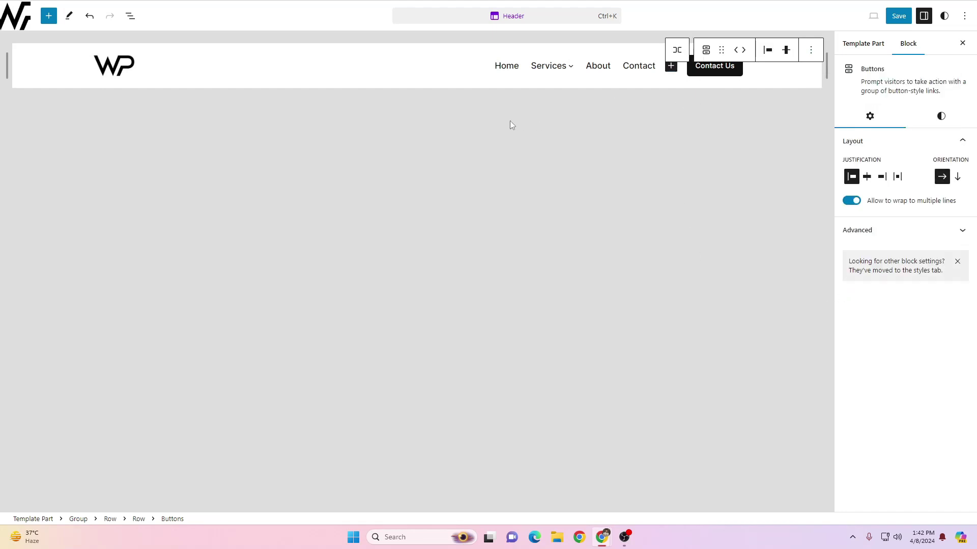
{"action": "left_click", "coordinate": [318, 60]}
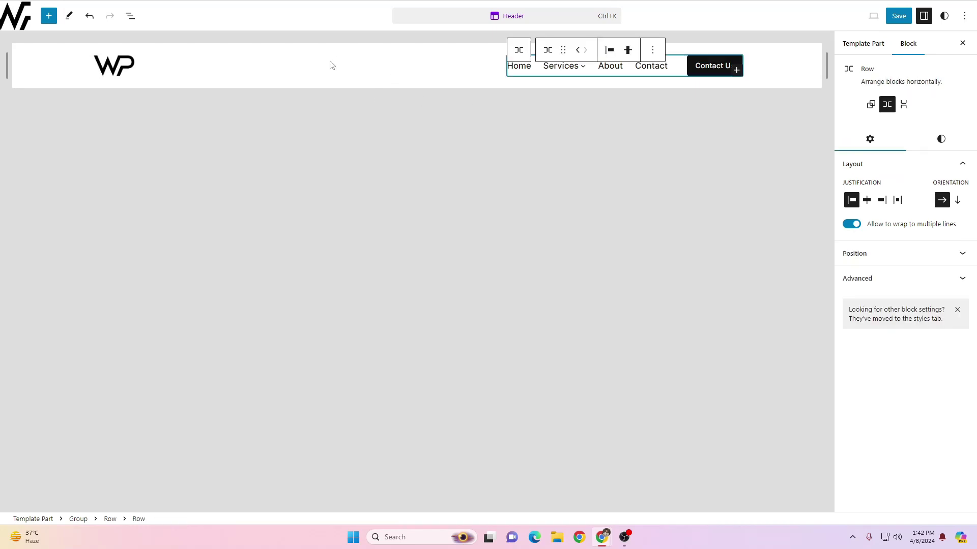
{"action": "left_click", "coordinate": [299, 74]}
{"action": "left_click", "coordinate": [321, 87]}
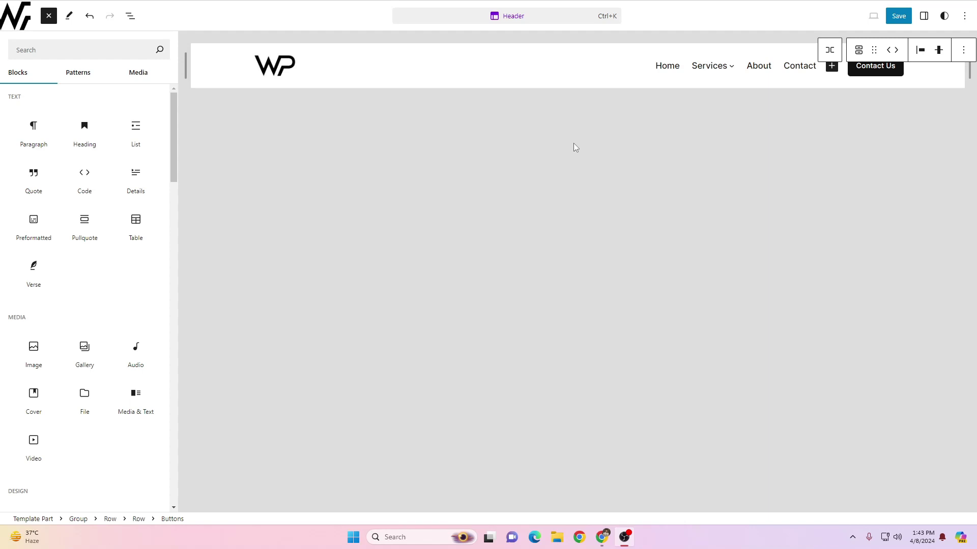
Step: Insert the Headers pattern 'Fullwidth site title and menu button' into the Header
{"action": "key", "text": "Escape"}
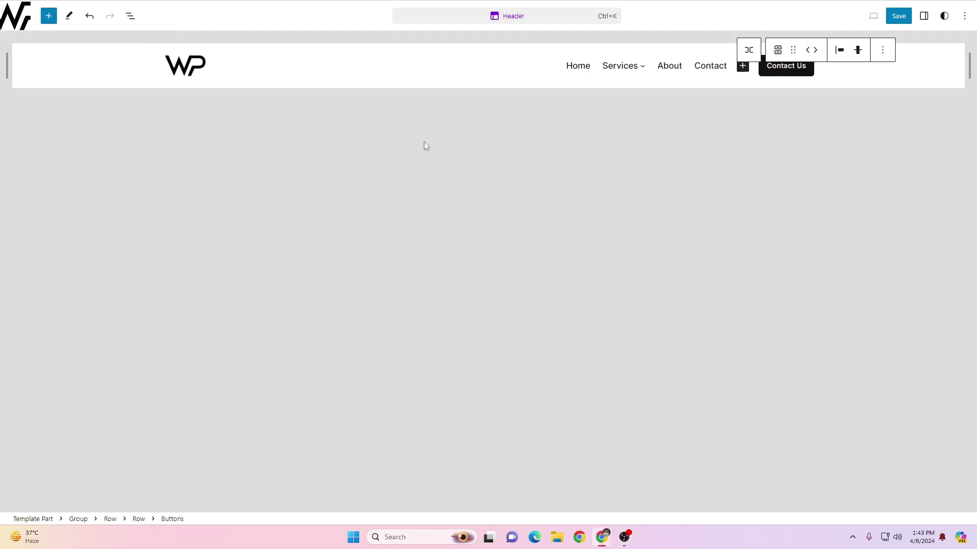
{"action": "left_click", "coordinate": [130, 15]}
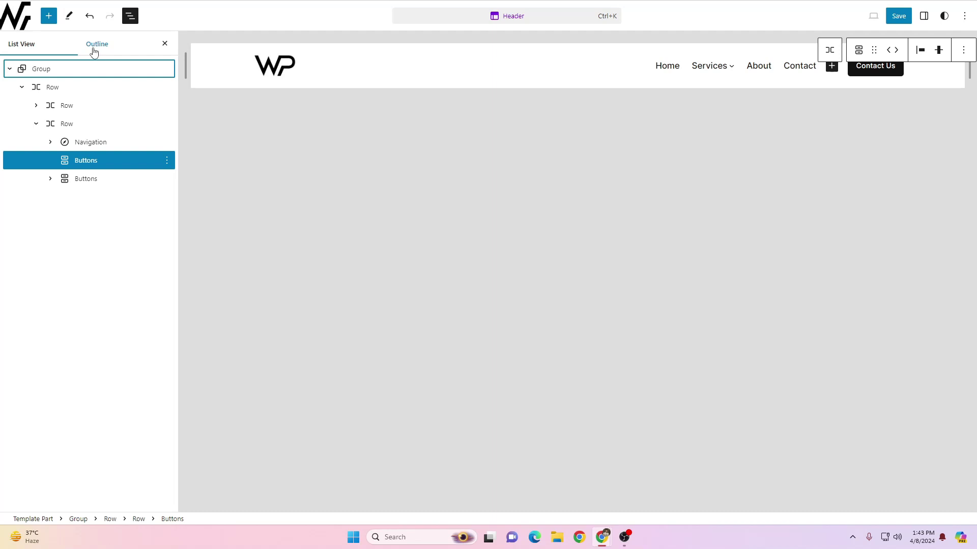
{"action": "left_click", "coordinate": [49, 18]}
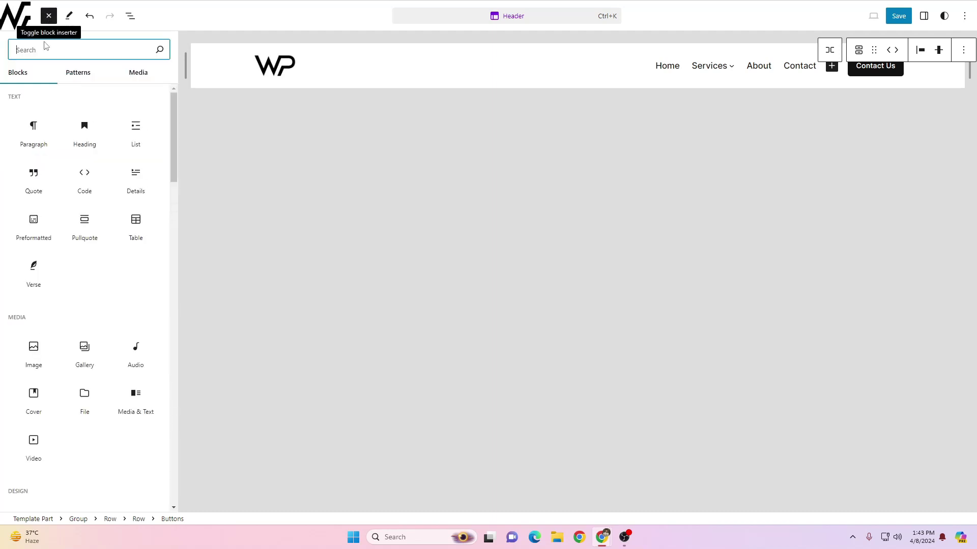
{"action": "left_click", "coordinate": [85, 85]}
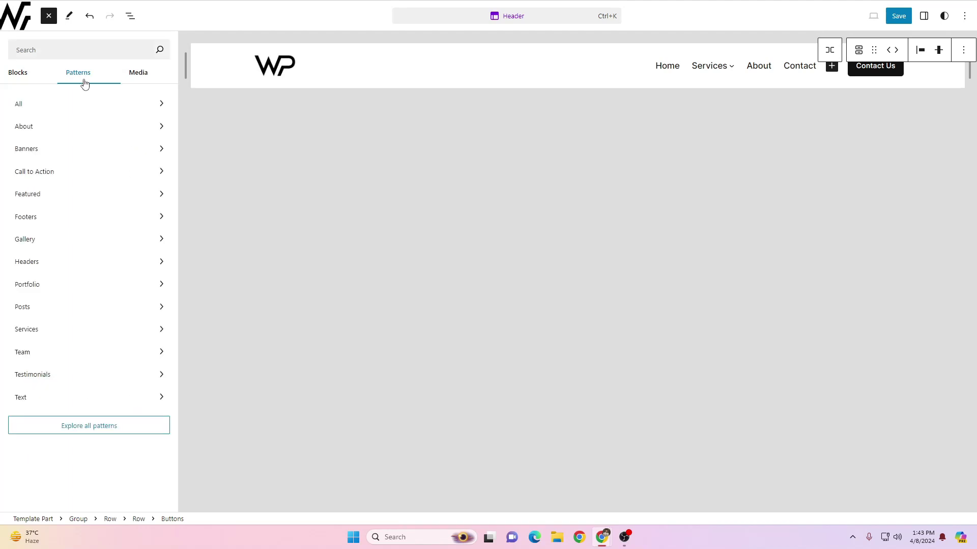
{"action": "left_click", "coordinate": [71, 262]}
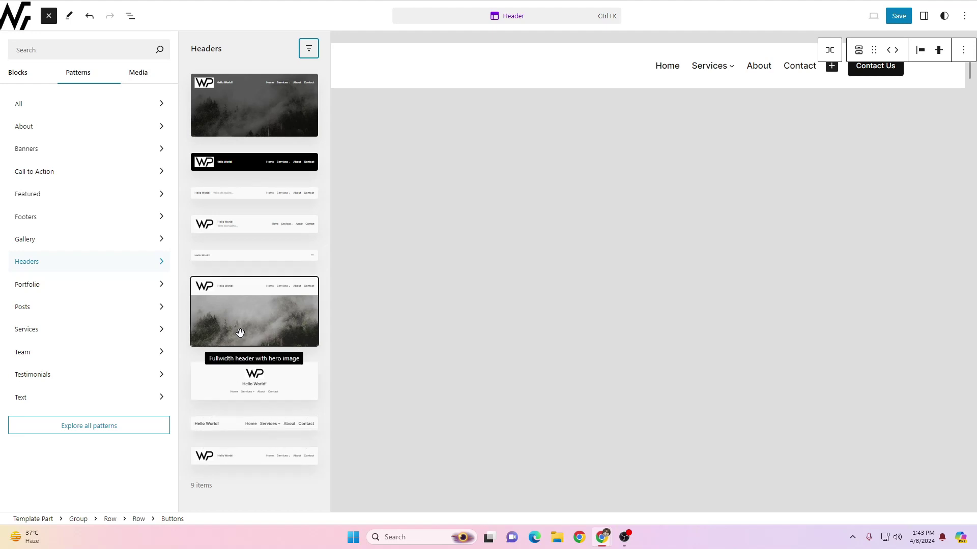
{"action": "left_click", "coordinate": [256, 255]}
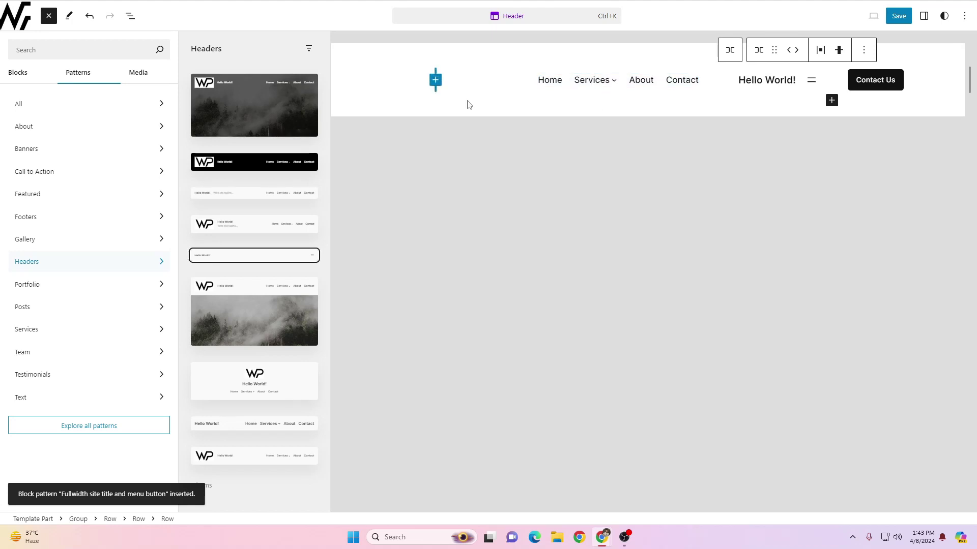
Step: Delete the Header's top-level Group from List View
{"action": "left_click", "coordinate": [131, 16]}
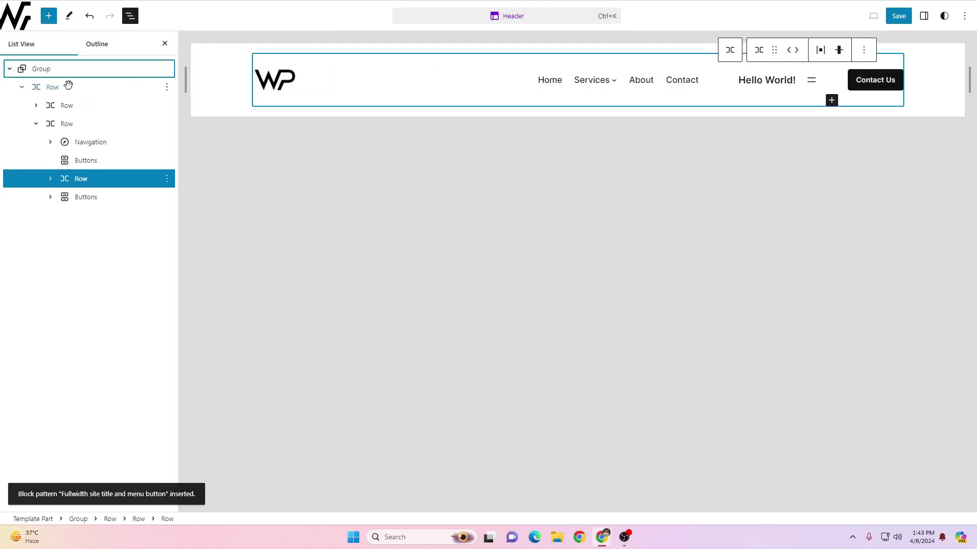
{"action": "left_click", "coordinate": [166, 70]}
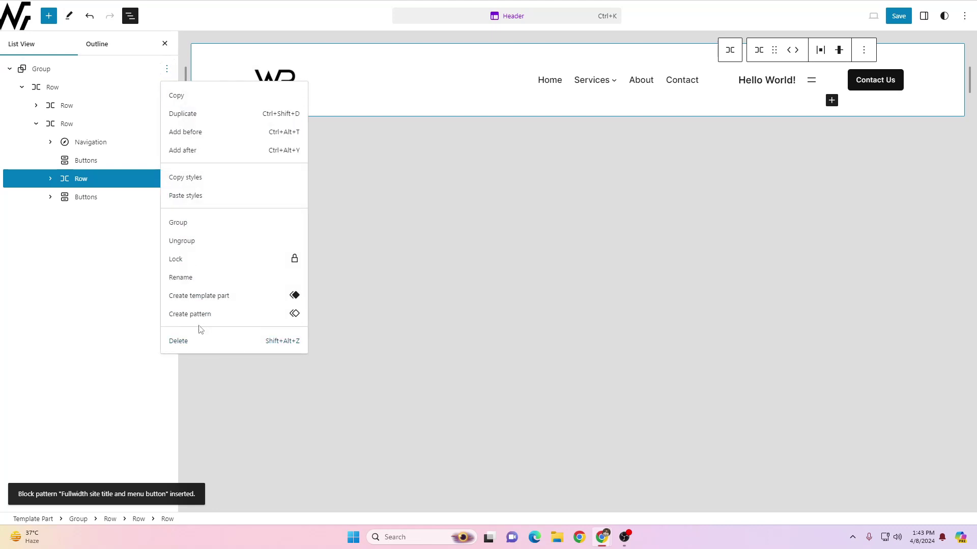
{"action": "left_click", "coordinate": [182, 342]}
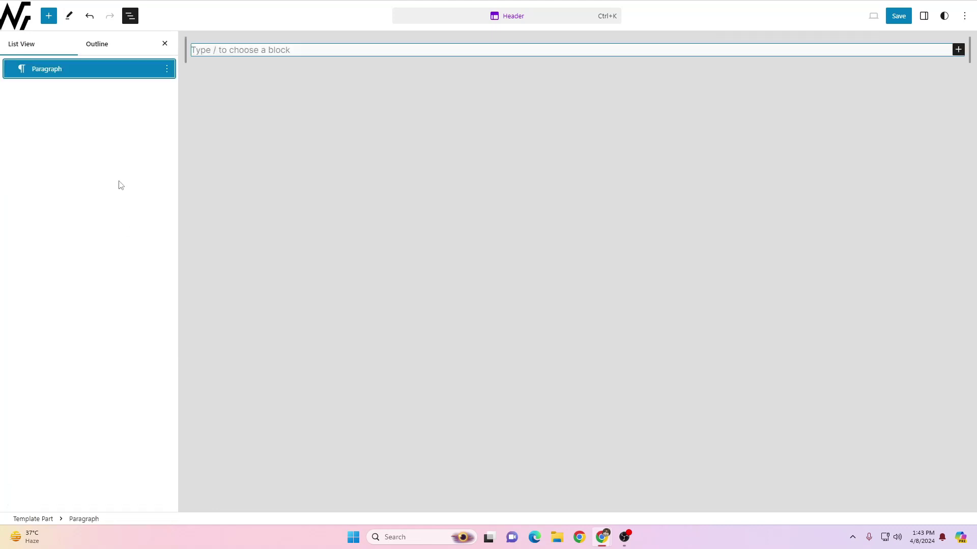
Step: Re-insert the 'Fullwidth site title and menu button' Headers pattern
{"action": "left_click", "coordinate": [48, 16]}
{"action": "left_click", "coordinate": [87, 76]}
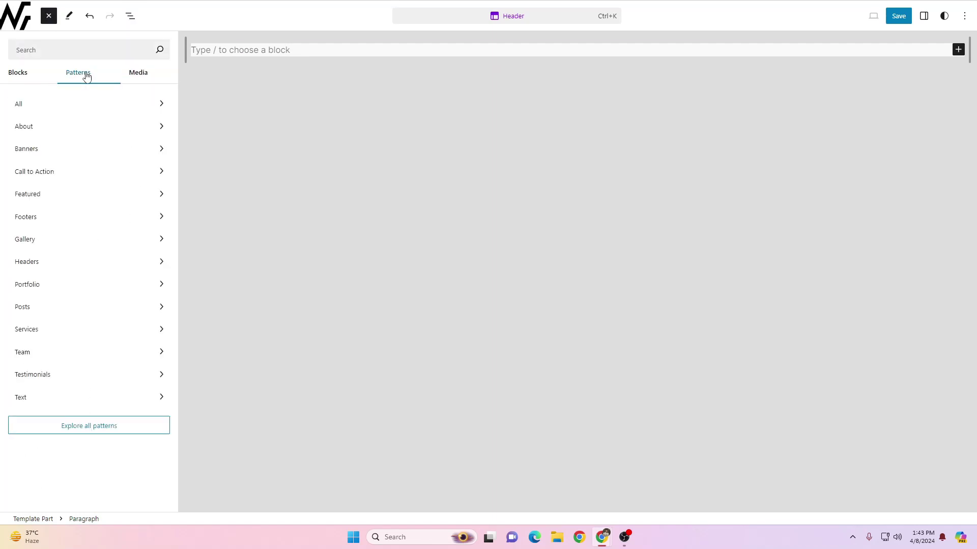
{"action": "left_click", "coordinate": [68, 261]}
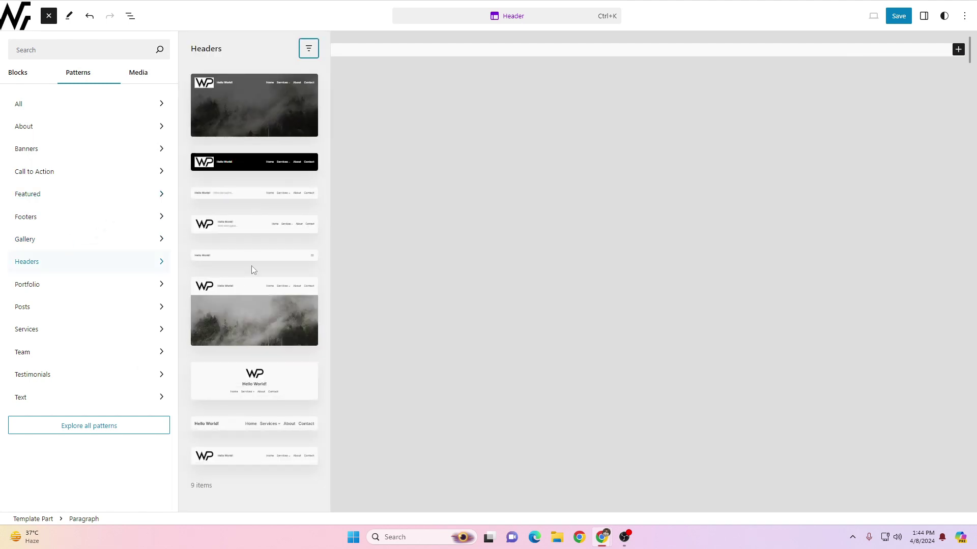
{"action": "left_click", "coordinate": [252, 255]}
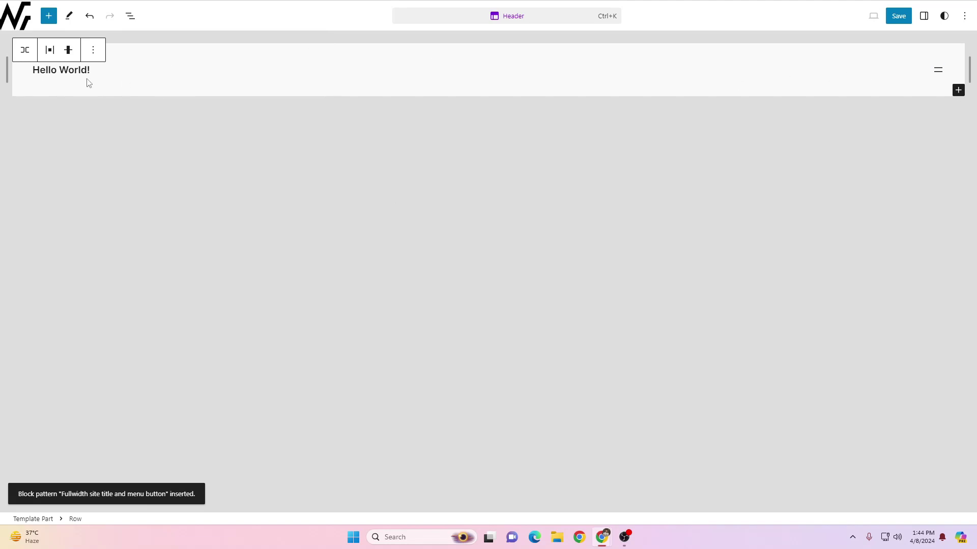
Step: Select the Home link in the header navigation and show its block settings
{"action": "left_click", "coordinate": [64, 70]}
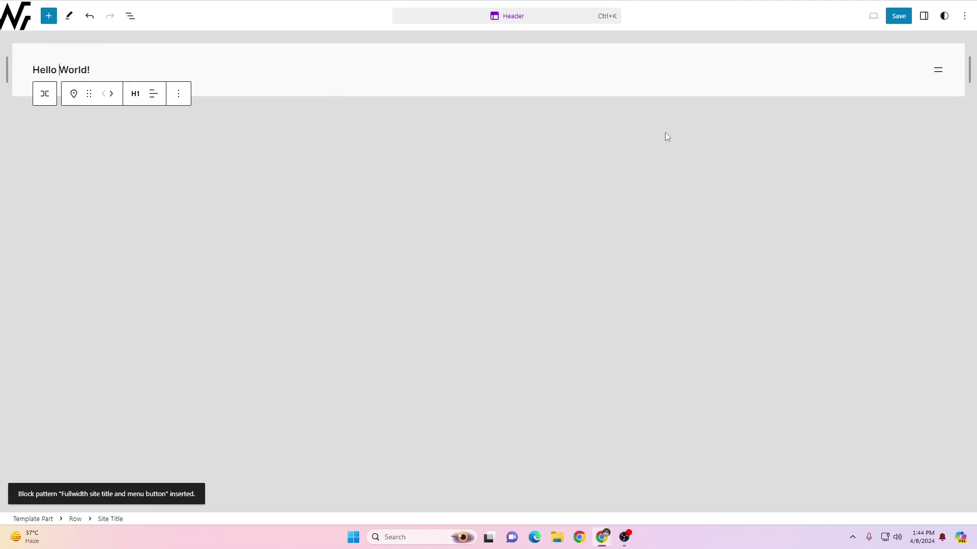
{"action": "left_click", "coordinate": [941, 74]}
{"action": "left_click", "coordinate": [941, 75]}
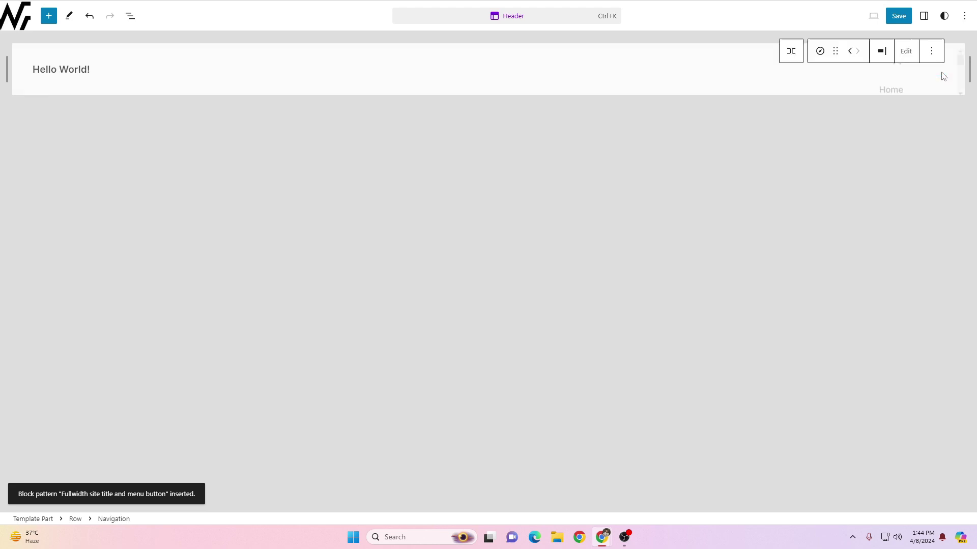
{"action": "scroll", "coordinate": [890, 78], "scroll_direction": "down", "scroll_amount": 1}
{"action": "scroll", "coordinate": [893, 80], "scroll_direction": "up", "scroll_amount": 2}
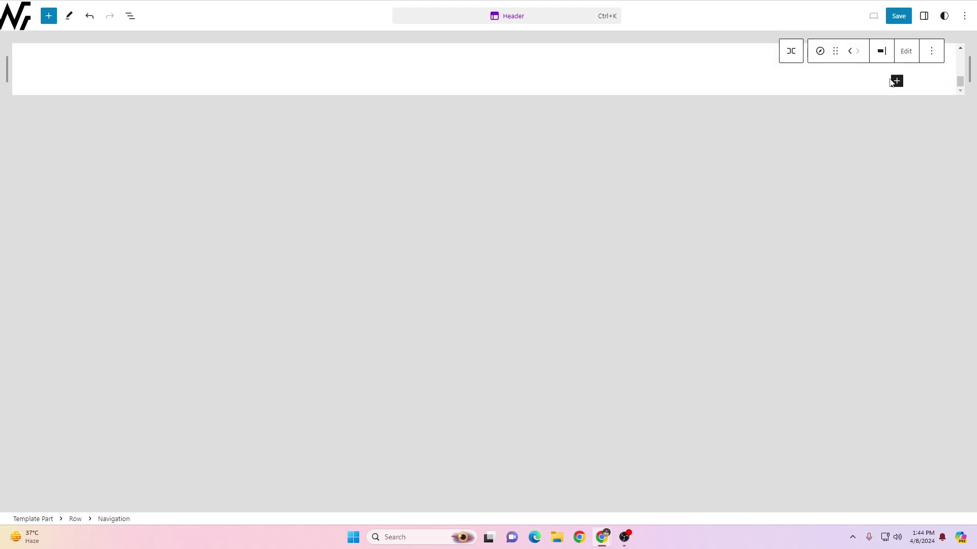
{"action": "left_click", "coordinate": [689, 89]}
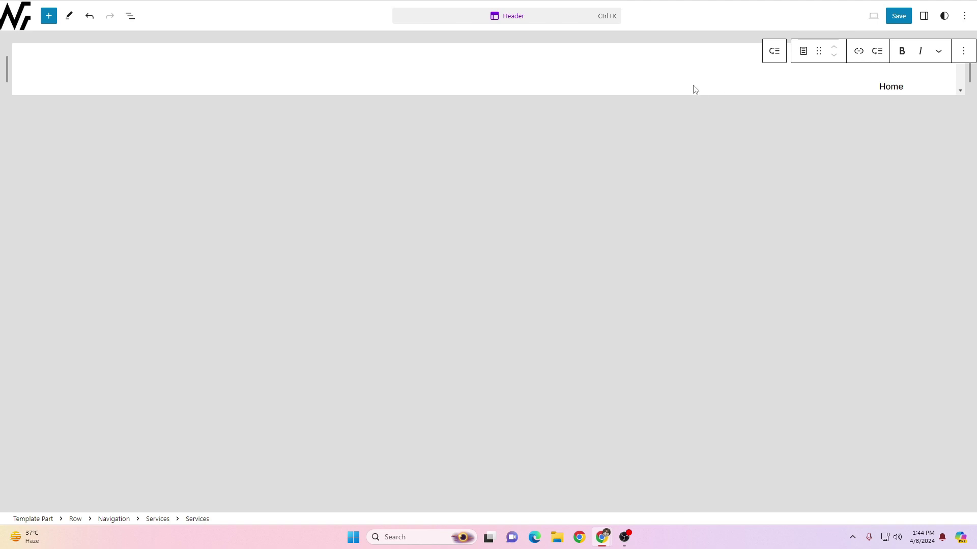
{"action": "left_click", "coordinate": [631, 88]}
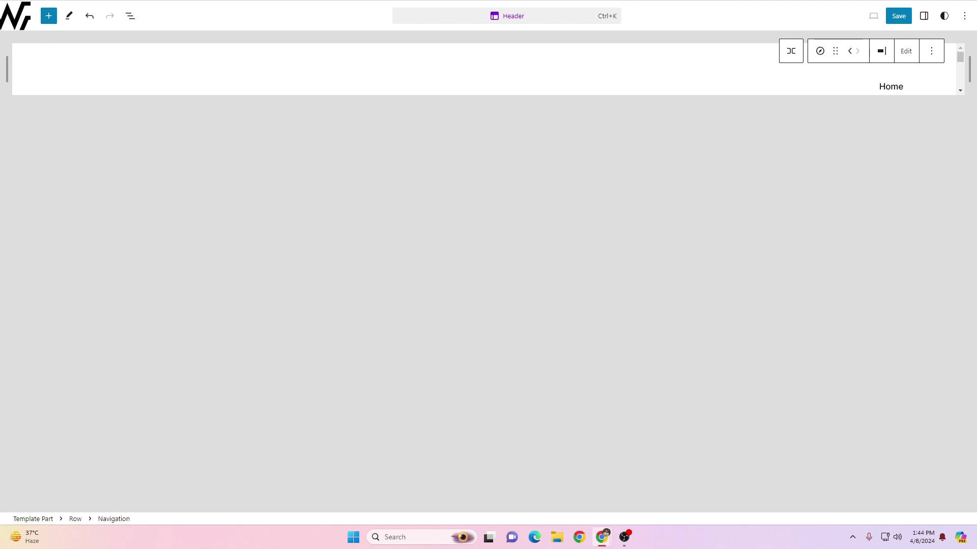
{"action": "key", "text": "Tab"}
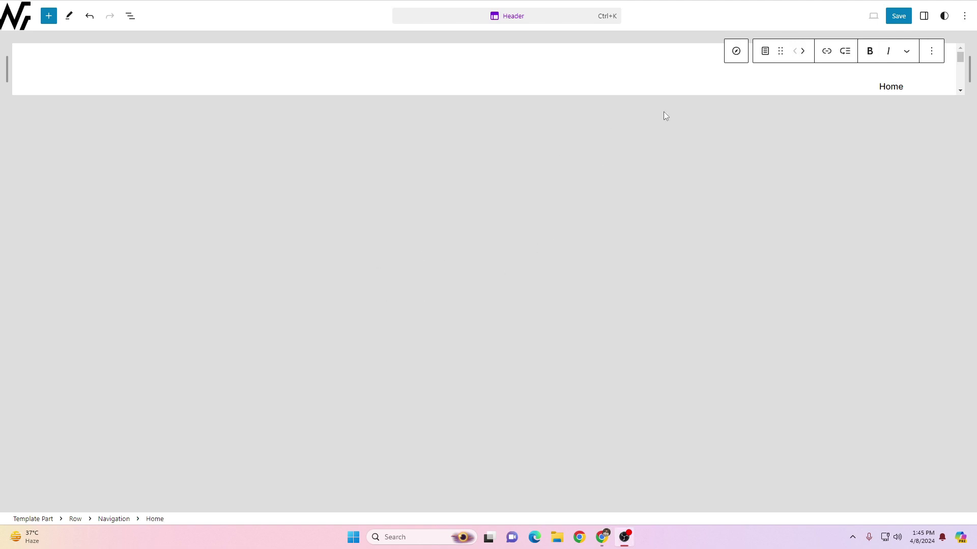
{"action": "left_click", "coordinate": [925, 17]}
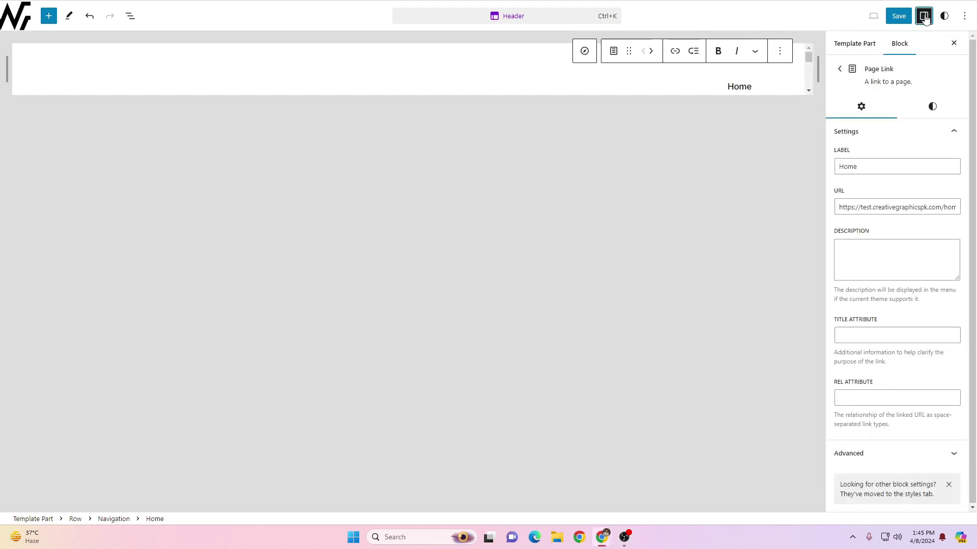
Step: Set the Navigation block's Overlay Menu to Off, keeping right justification and horizontal orientation
{"action": "left_click", "coordinate": [131, 19]}
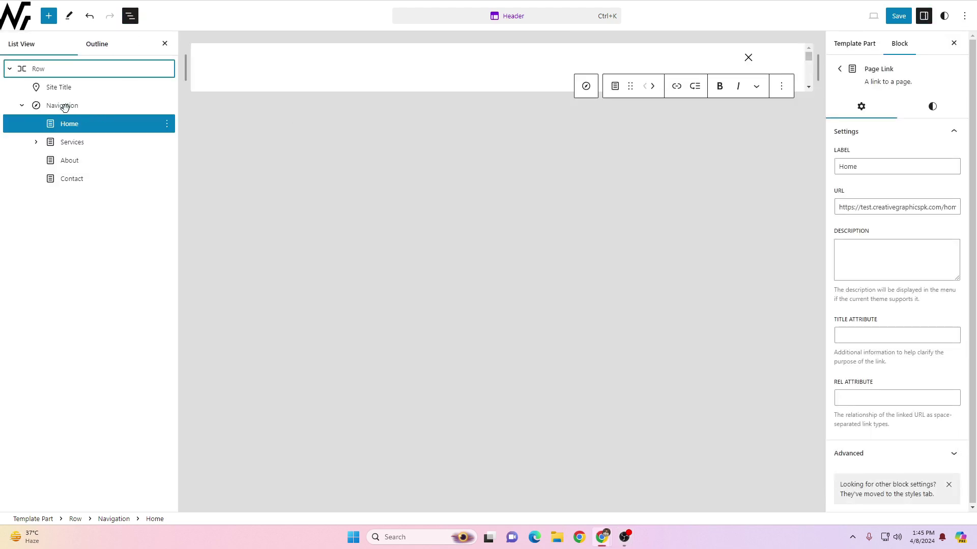
{"action": "left_click", "coordinate": [73, 109]}
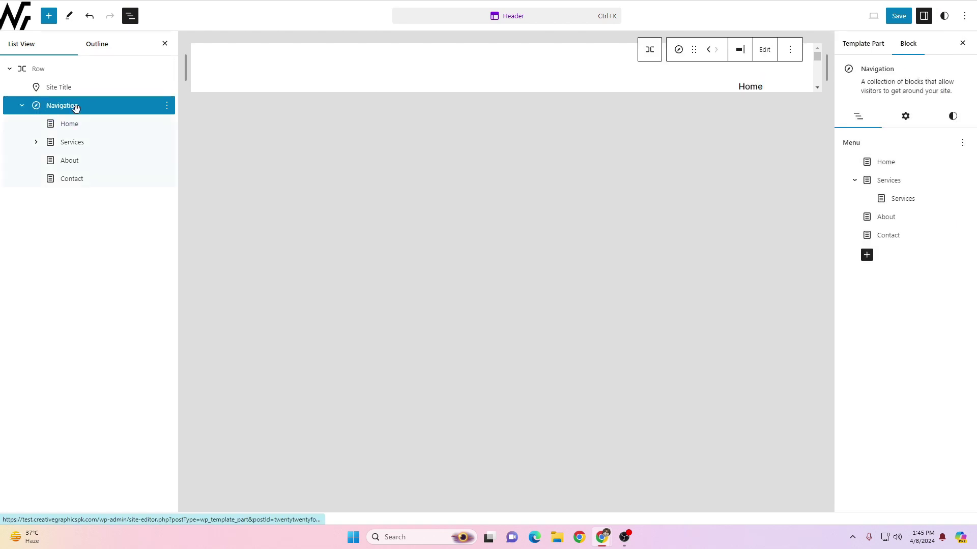
{"action": "left_click", "coordinate": [901, 118]}
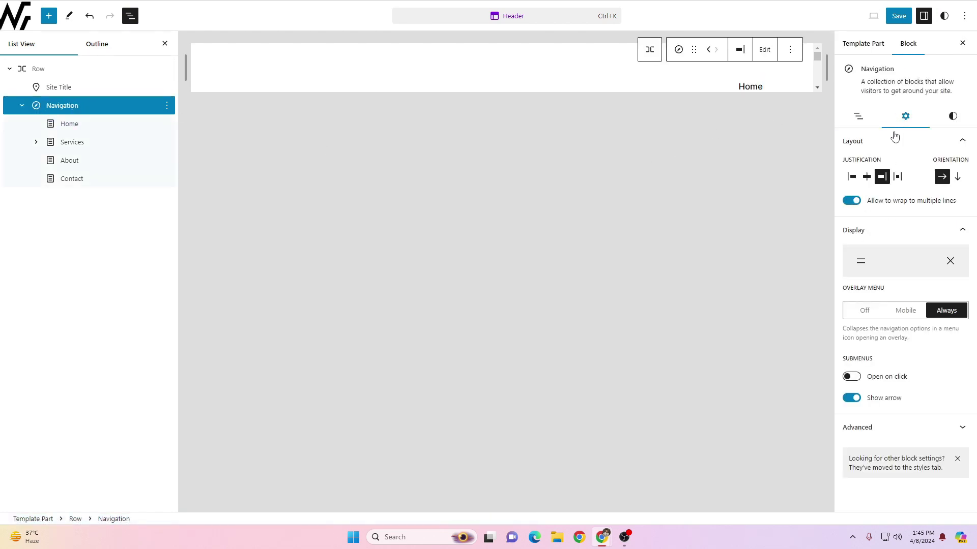
{"action": "left_click", "coordinate": [867, 176]}
{"action": "left_click", "coordinate": [852, 177]}
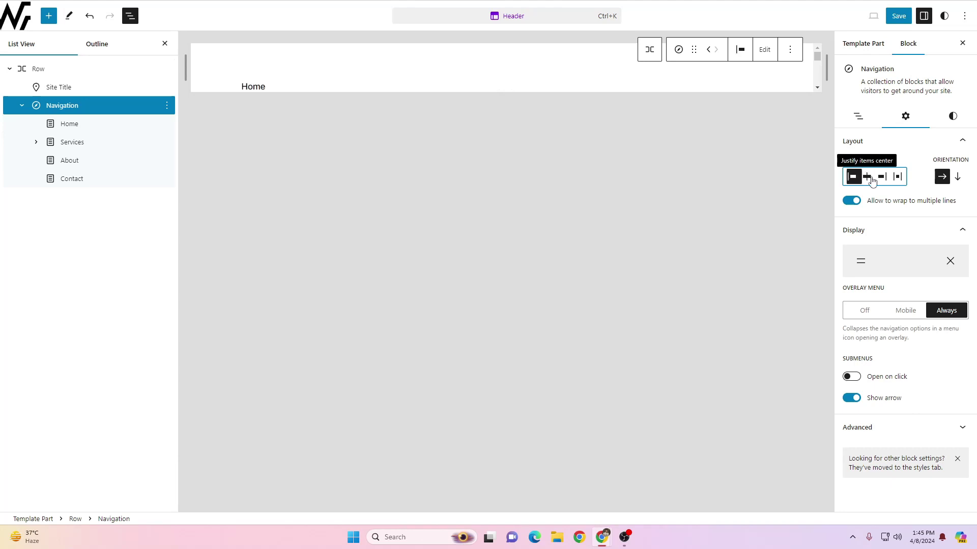
{"action": "left_click", "coordinate": [866, 176]}
{"action": "left_click", "coordinate": [897, 176]}
{"action": "left_click", "coordinate": [881, 177]}
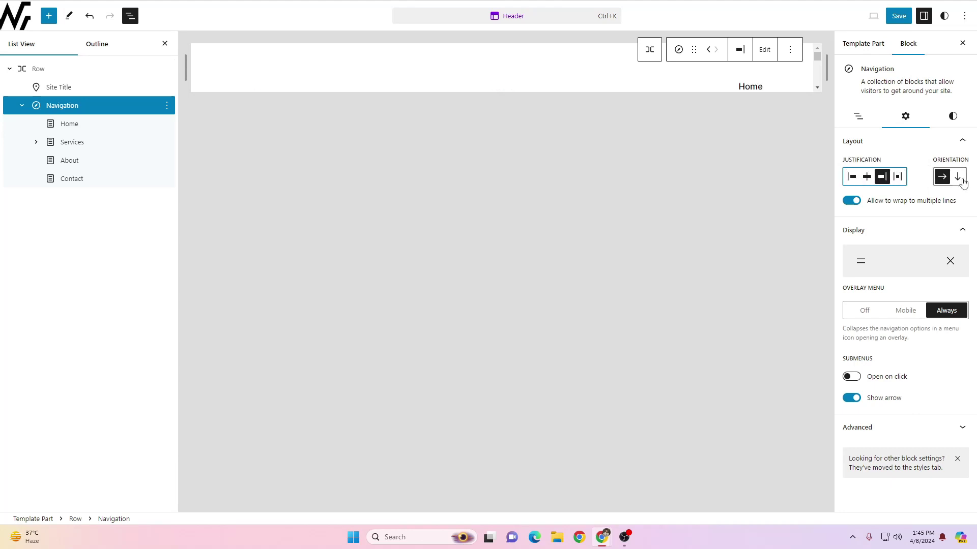
{"action": "left_click", "coordinate": [958, 177]}
{"action": "left_click", "coordinate": [942, 177]}
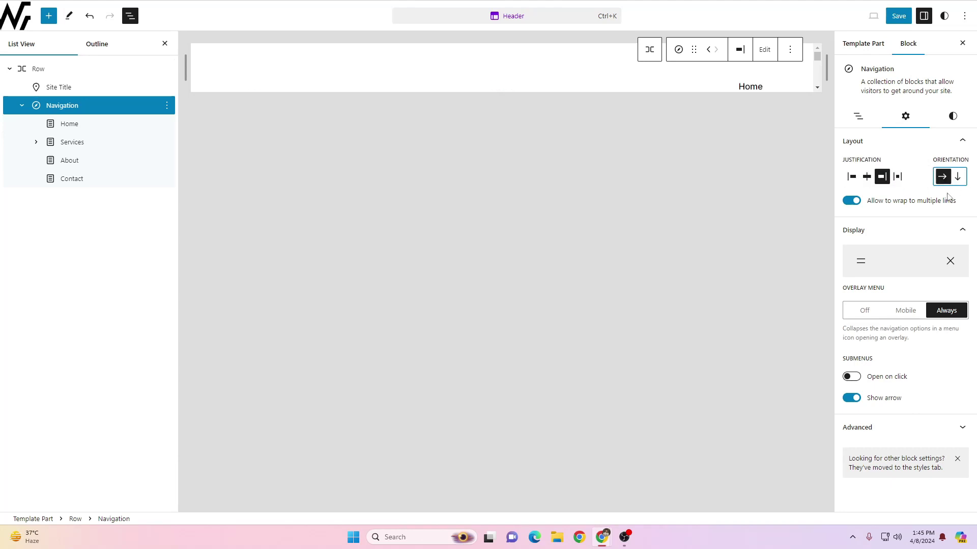
{"action": "left_click", "coordinate": [906, 310]}
{"action": "left_click", "coordinate": [865, 310]}
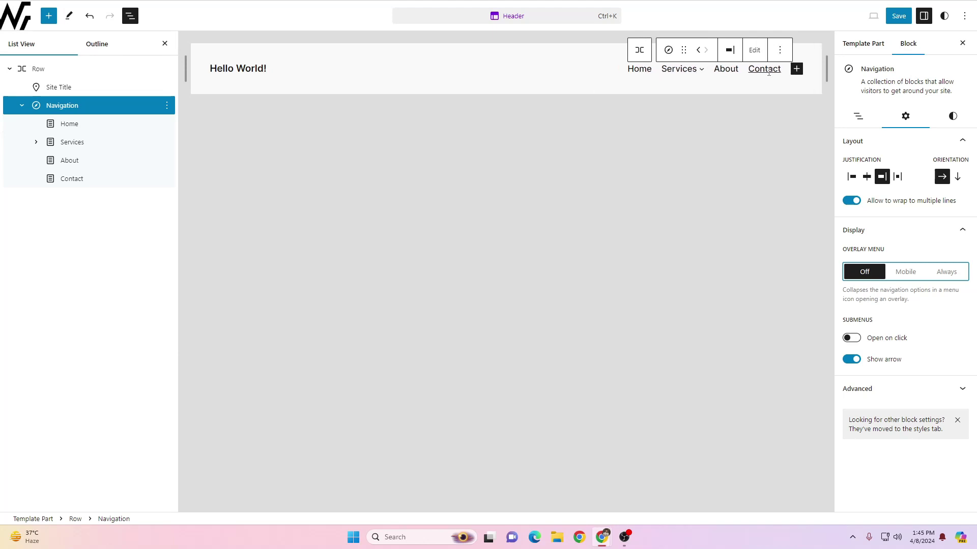
{"action": "left_click", "coordinate": [164, 43]}
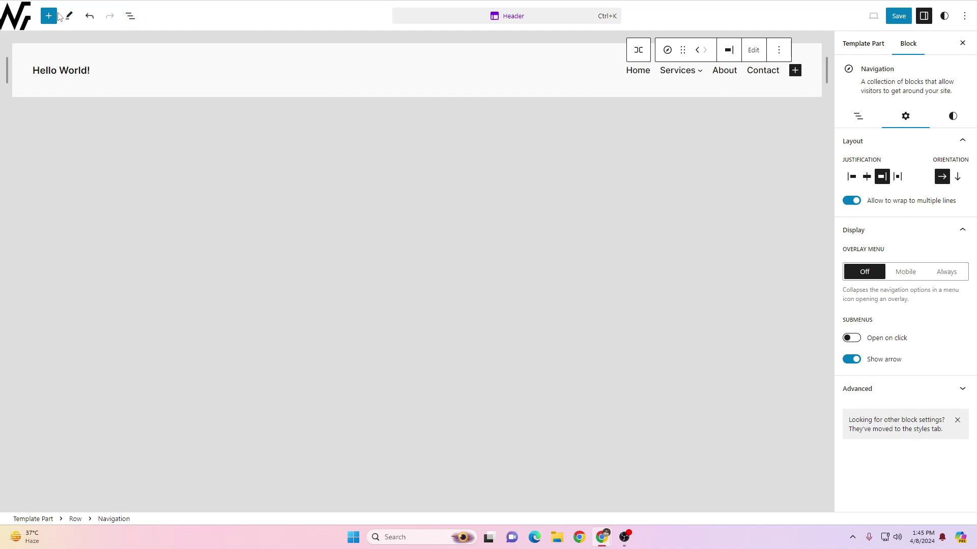
Step: Delete the existing header Row block from the List View
{"action": "left_click", "coordinate": [48, 16]}
{"action": "left_click", "coordinate": [89, 72]}
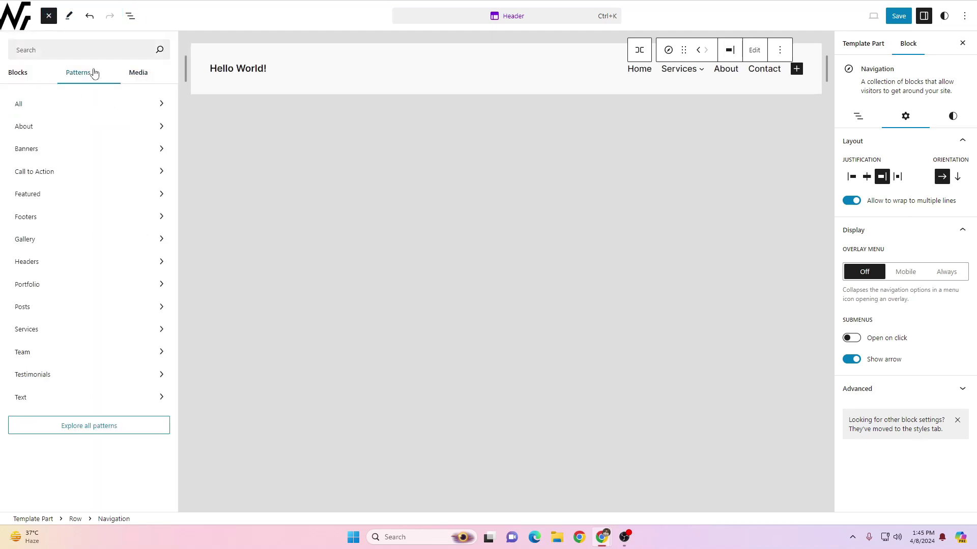
{"action": "left_click", "coordinate": [130, 16]}
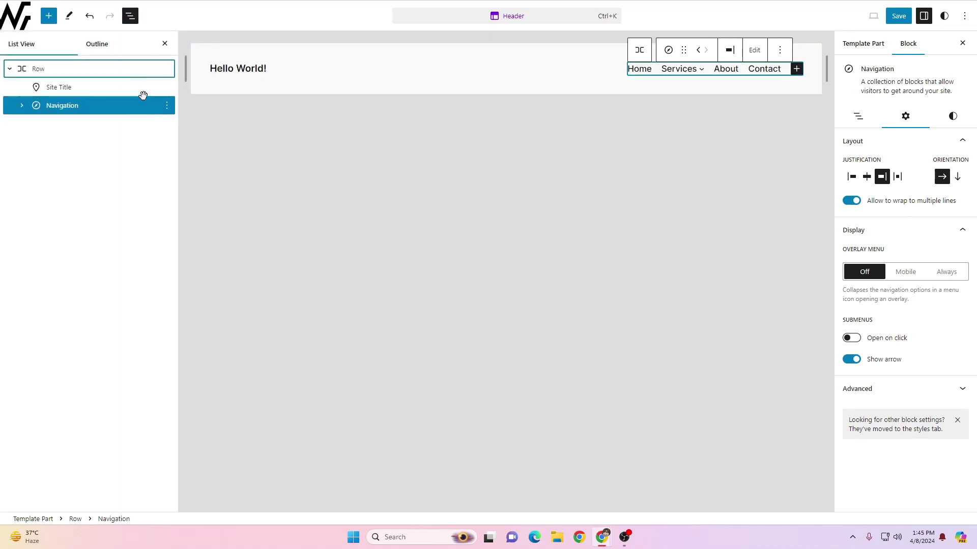
{"action": "left_click", "coordinate": [167, 69]}
{"action": "left_click", "coordinate": [205, 342]}
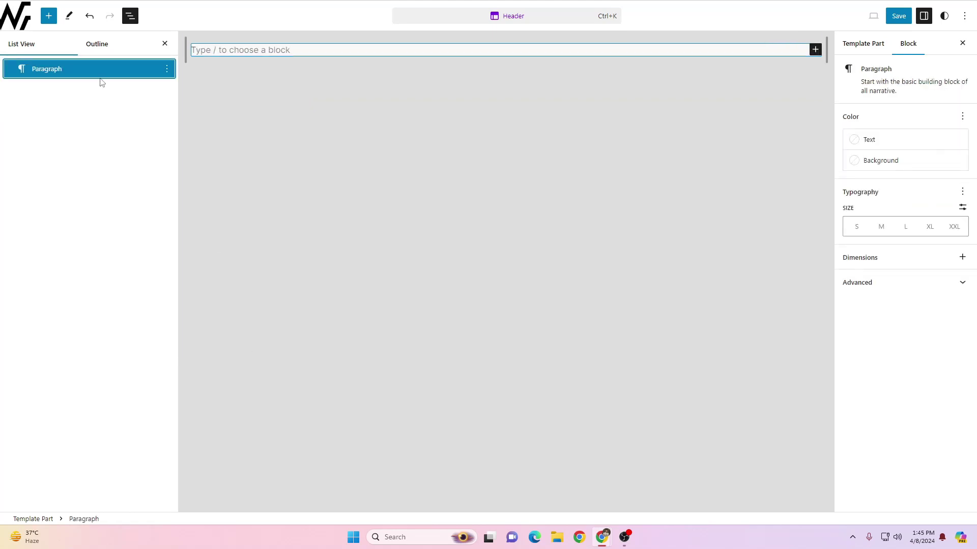
Step: Insert the Simple header pattern from the Headers pattern category
{"action": "left_click", "coordinate": [50, 19]}
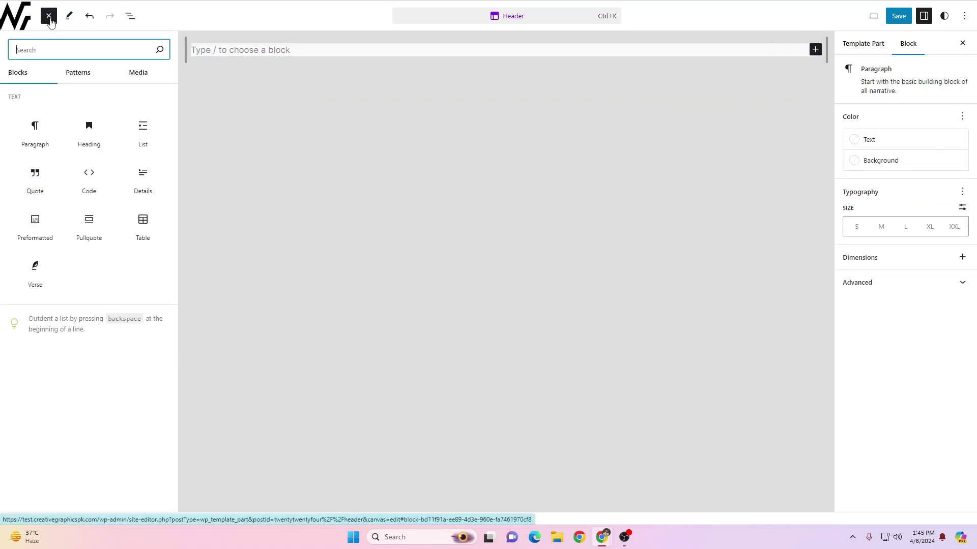
{"action": "left_click", "coordinate": [80, 75]}
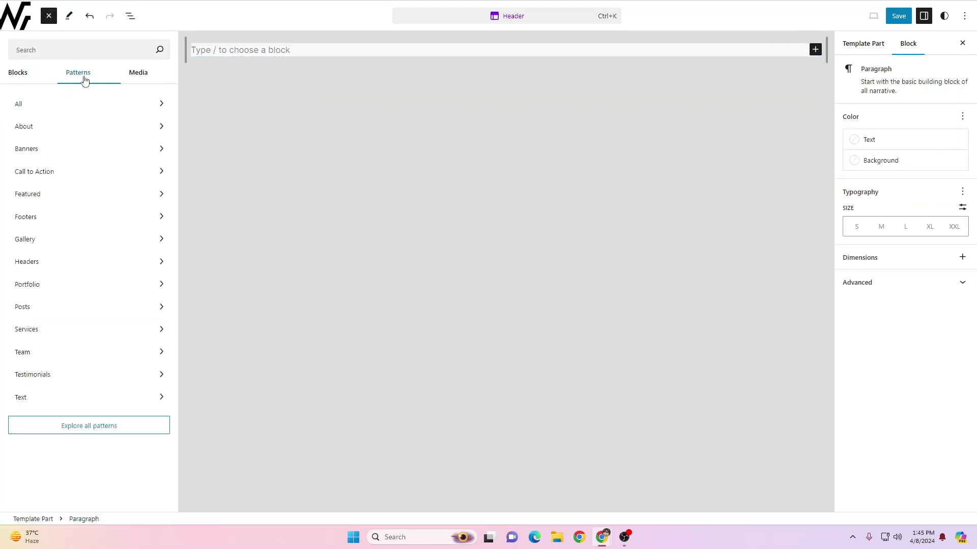
{"action": "left_click", "coordinate": [97, 269]}
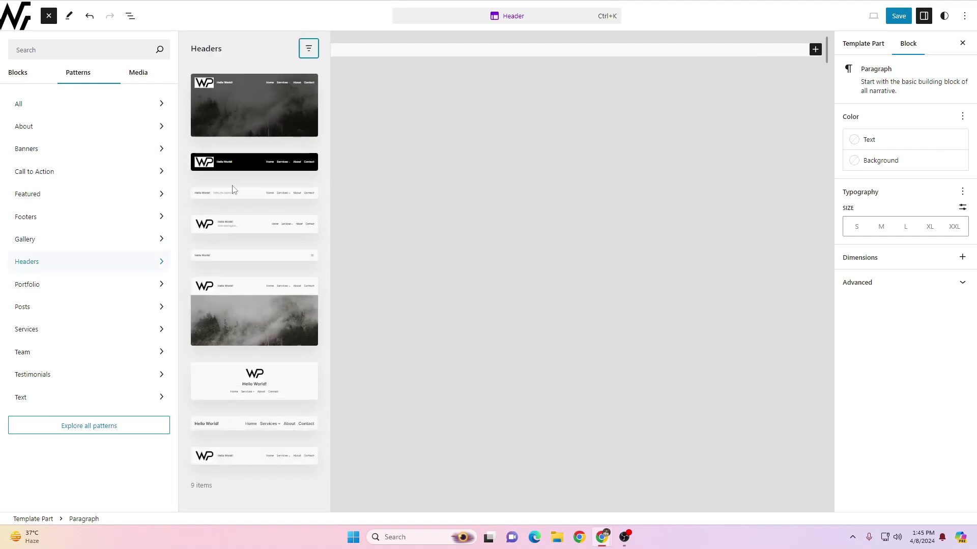
{"action": "left_click", "coordinate": [262, 461]}
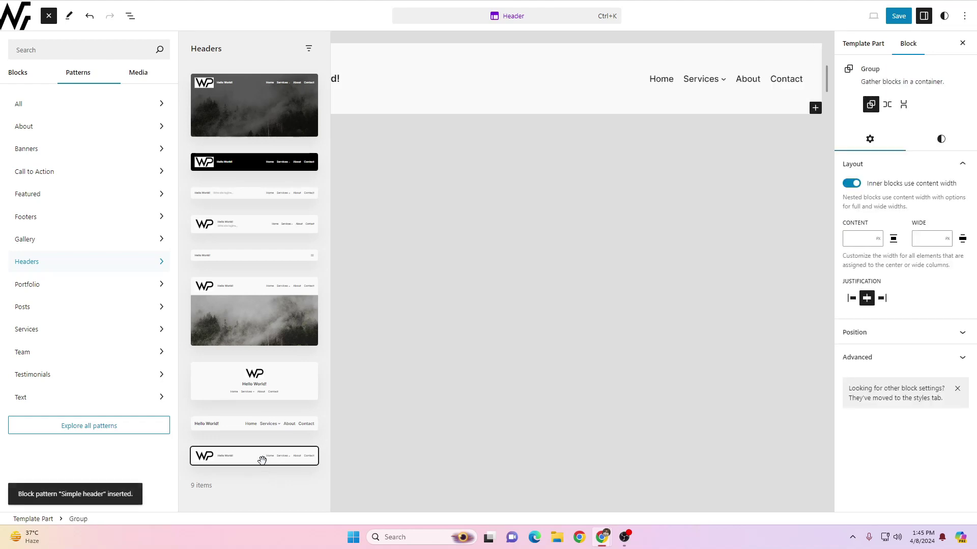
{"action": "left_click", "coordinate": [528, 102]}
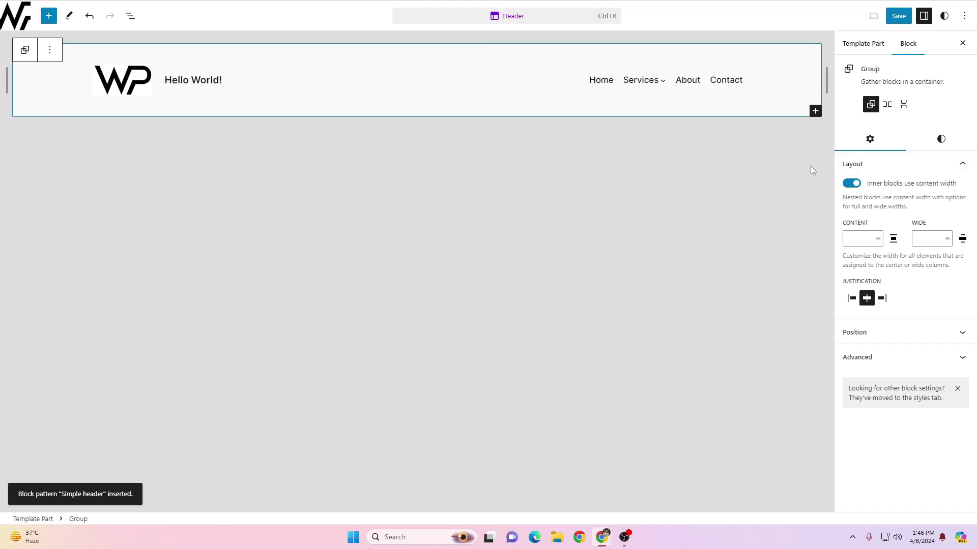
Step: Give the Simple header's Group block a white Base / Two (#FFFFFF) background
{"action": "left_click", "coordinate": [952, 135]}
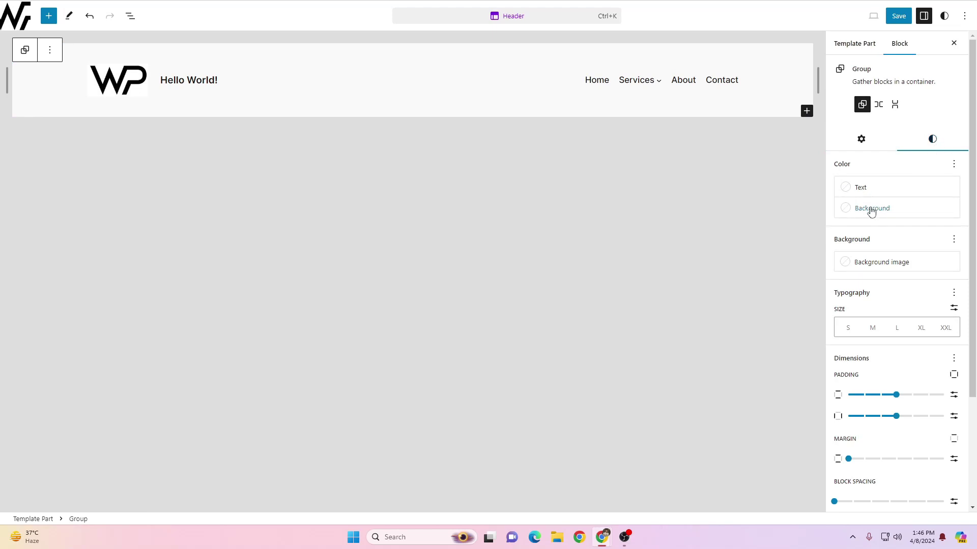
{"action": "left_click", "coordinate": [870, 208]}
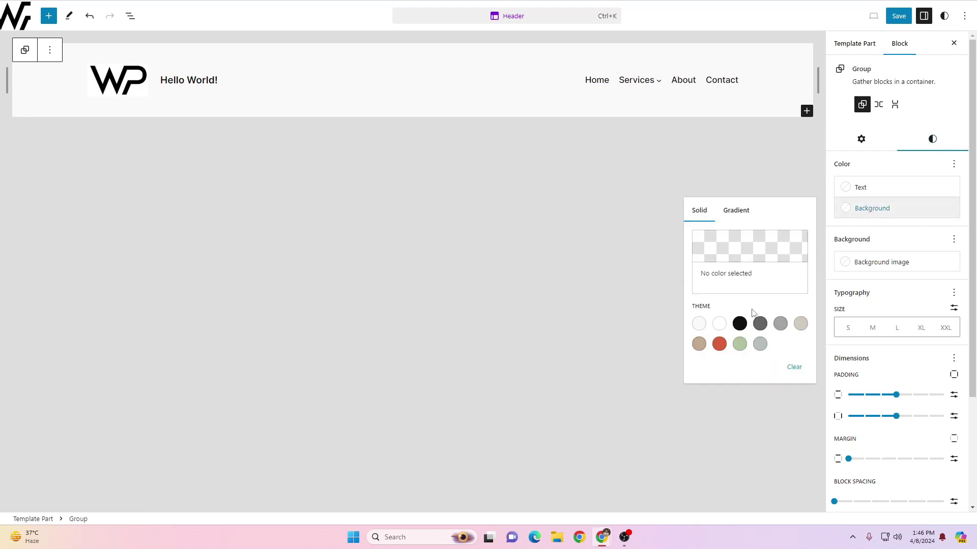
{"action": "left_click", "coordinate": [719, 324]}
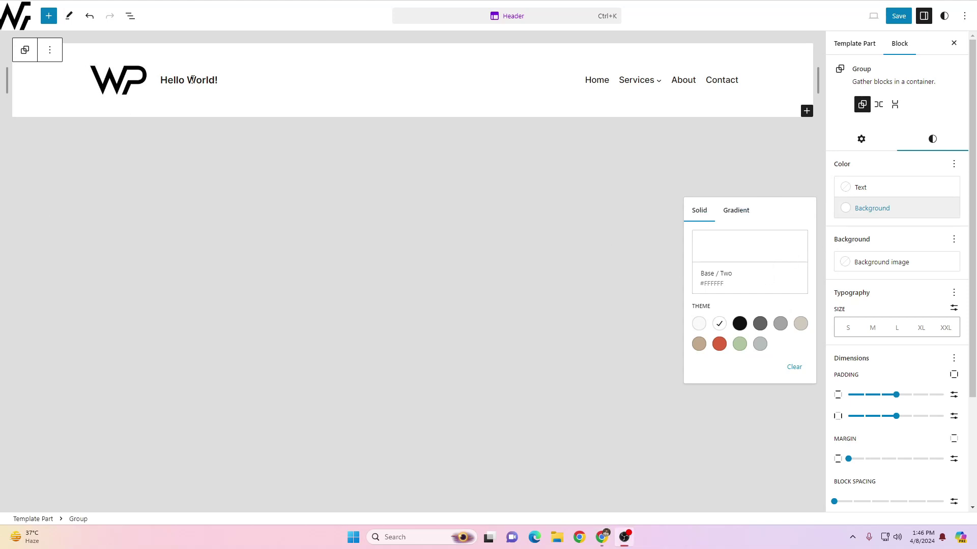
Step: Delete the Hello World! Site Title block from the header
{"action": "left_click", "coordinate": [152, 87]}
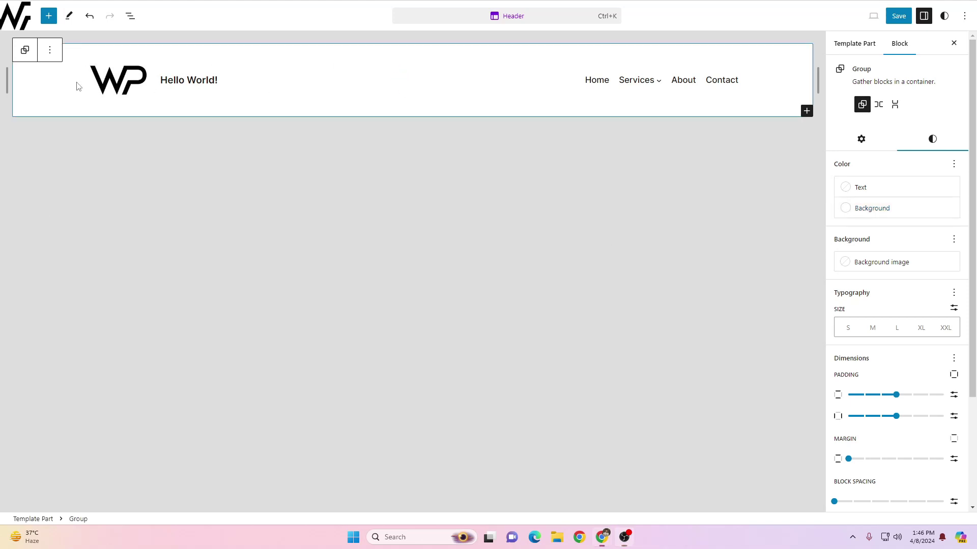
{"action": "left_click", "coordinate": [180, 78]}
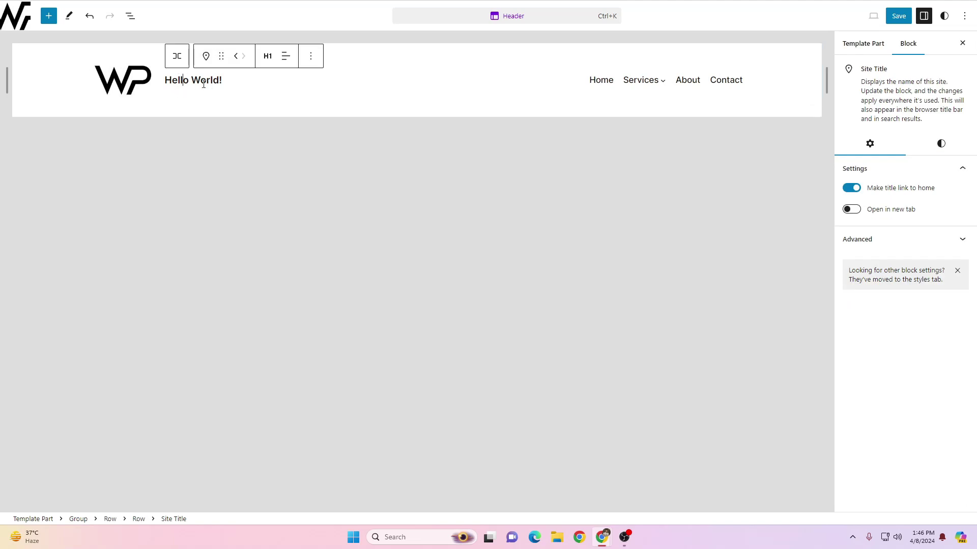
{"action": "left_click", "coordinate": [309, 60]}
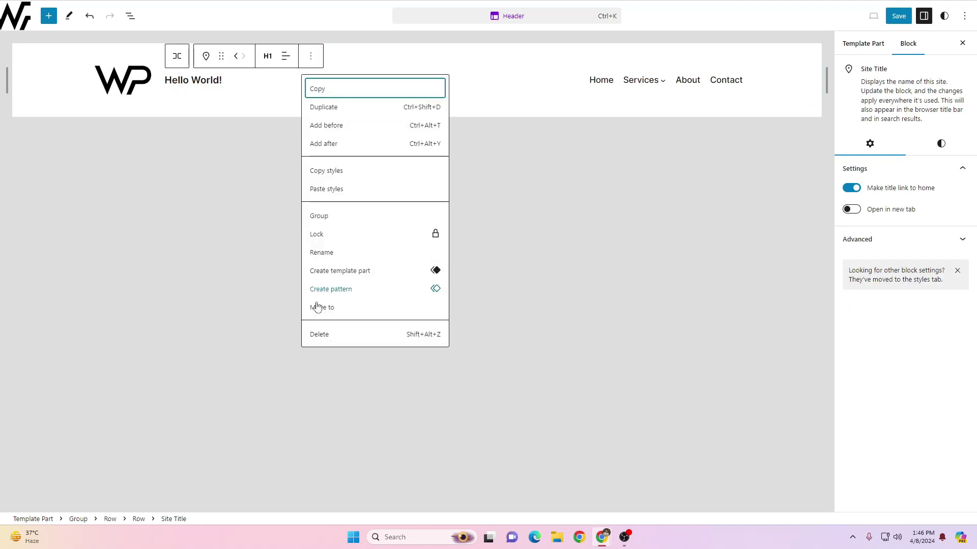
{"action": "left_click", "coordinate": [336, 339]}
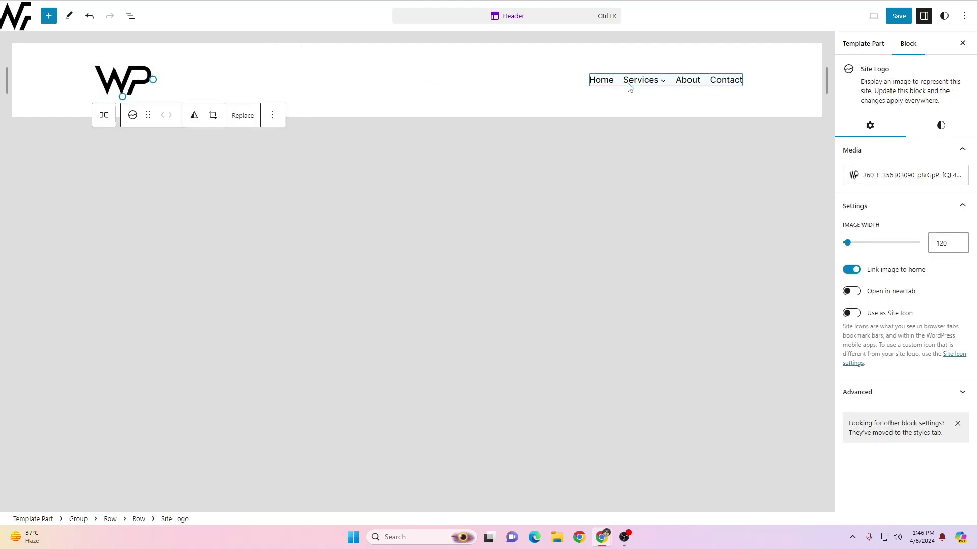
Step: Shrink the Site Logo image width from 120 to 80
{"action": "left_click", "coordinate": [351, 89]}
{"action": "left_click", "coordinate": [131, 77]}
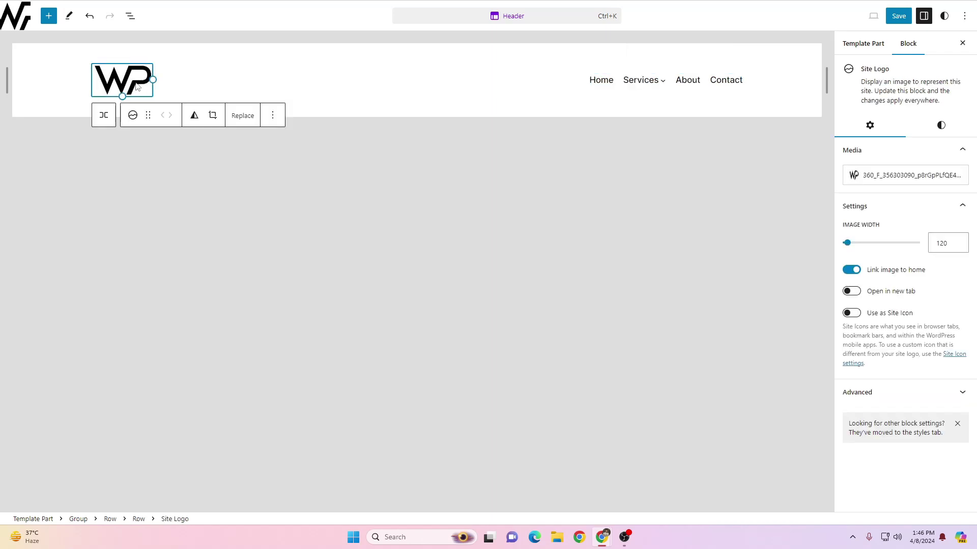
{"action": "left_click_drag", "start_coordinate": [954, 243], "coordinate": [930, 244]}
{"action": "type", "text": "80"}
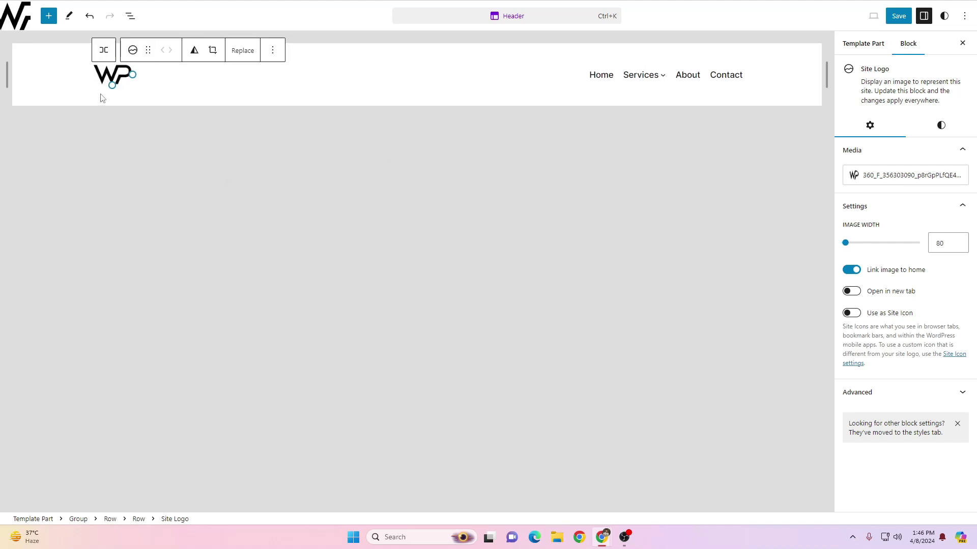
Step: Save the Header template part changes
{"action": "left_click", "coordinate": [899, 20]}
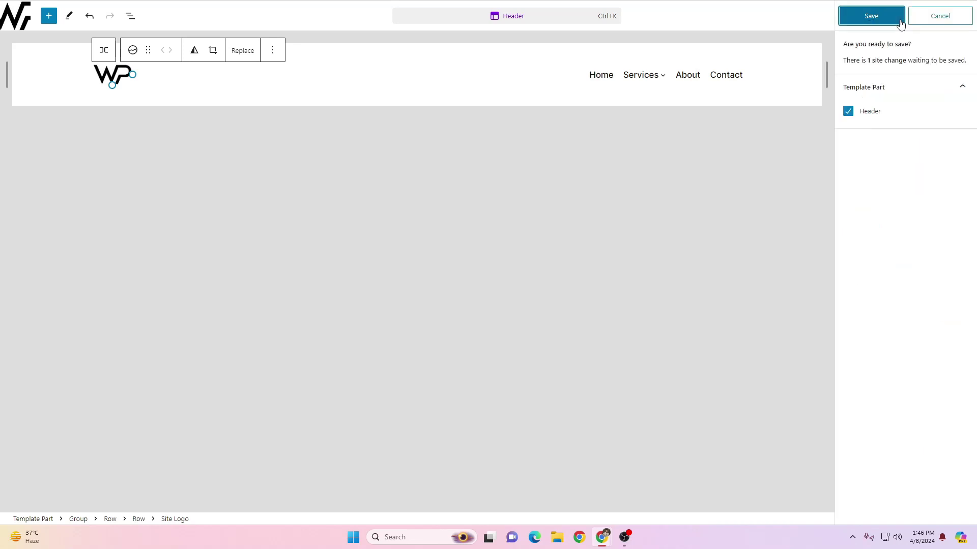
{"action": "left_click", "coordinate": [882, 21]}
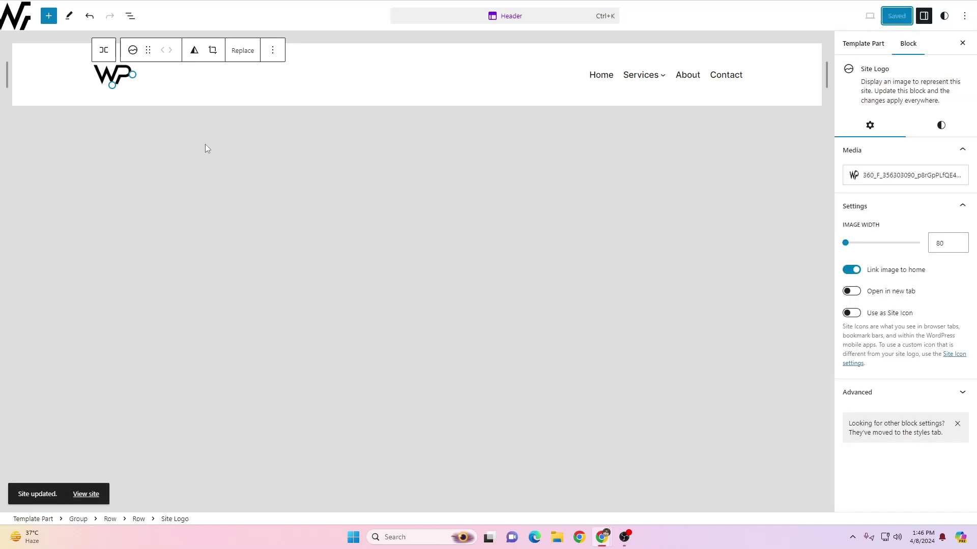
{"action": "left_click", "coordinate": [19, 25]}
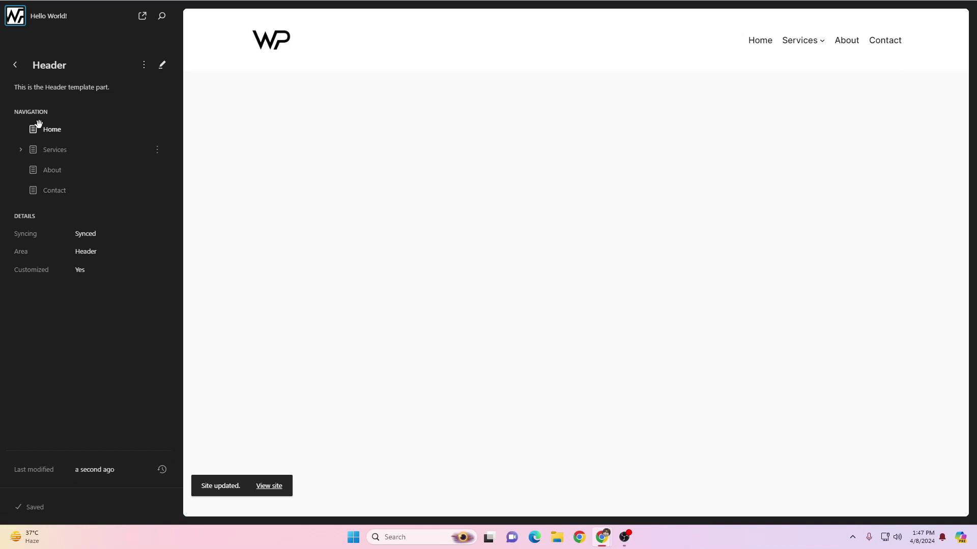
Step: Navigate back through template parts and Patterns to the main Design menu
{"action": "left_click", "coordinate": [17, 66]}
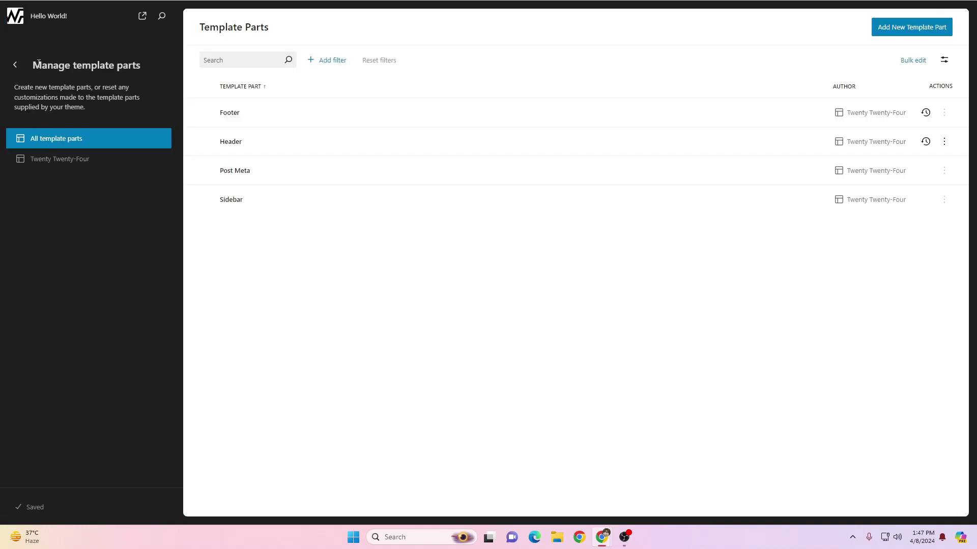
{"action": "left_click_drag", "start_coordinate": [54, 64], "coordinate": [140, 68]}
{"action": "left_click", "coordinate": [54, 70]}
{"action": "left_click", "coordinate": [23, 68]}
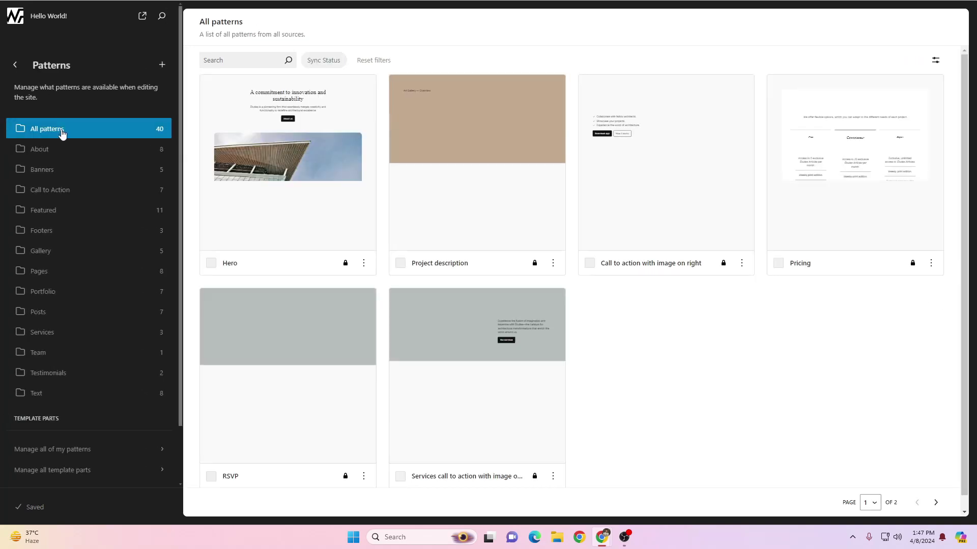
{"action": "key", "text": "alt+Left"}
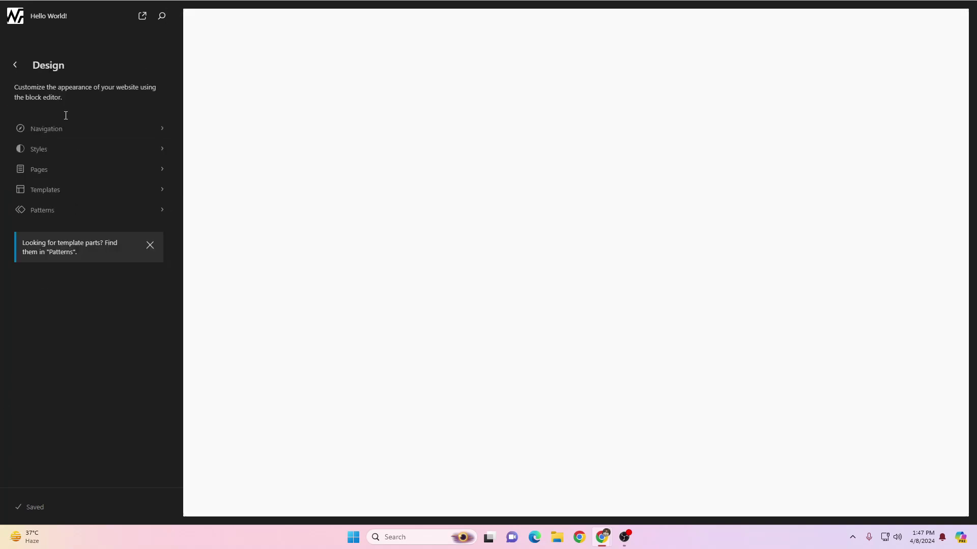
Step: Browse the Templates list, preview the All Archives template, and return to Design
{"action": "left_click", "coordinate": [68, 195]}
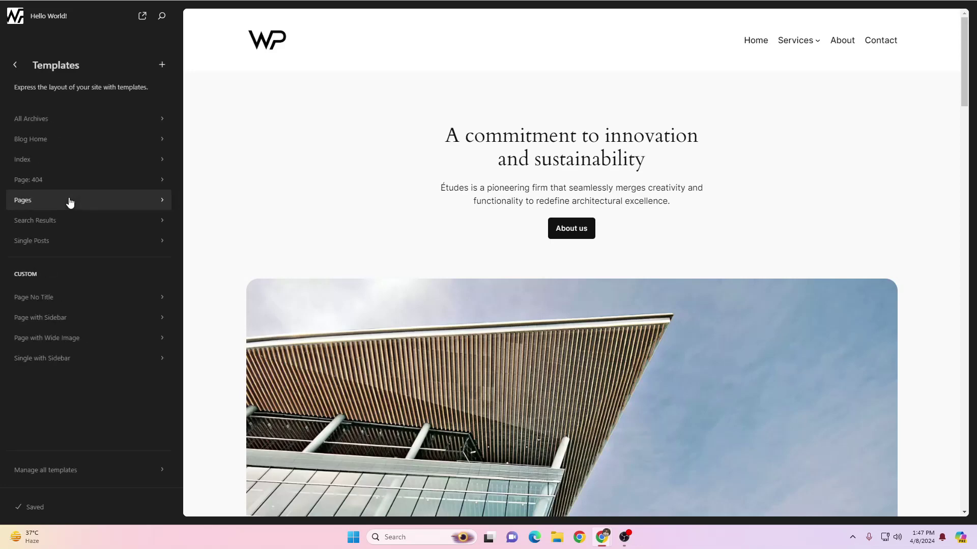
{"action": "left_click", "coordinate": [15, 71]}
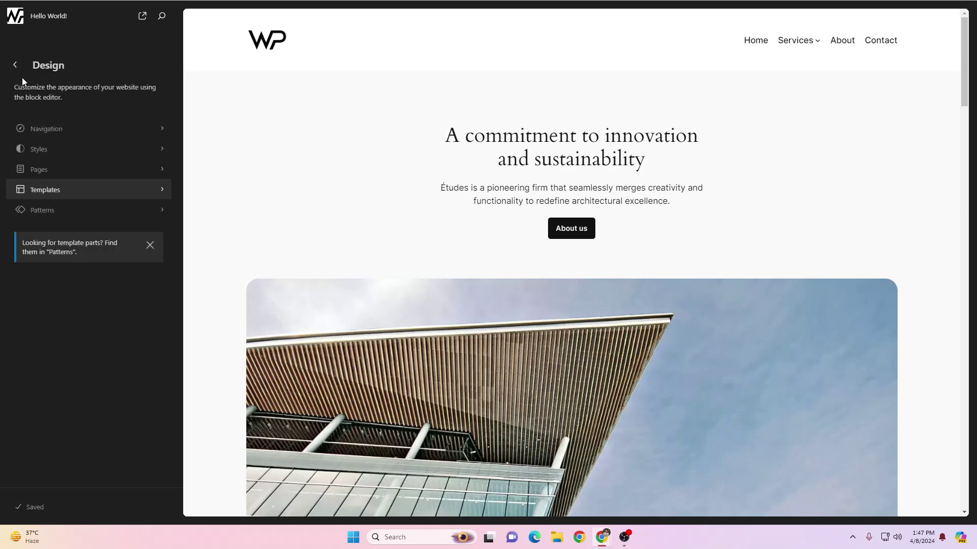
{"action": "left_click", "coordinate": [56, 196]}
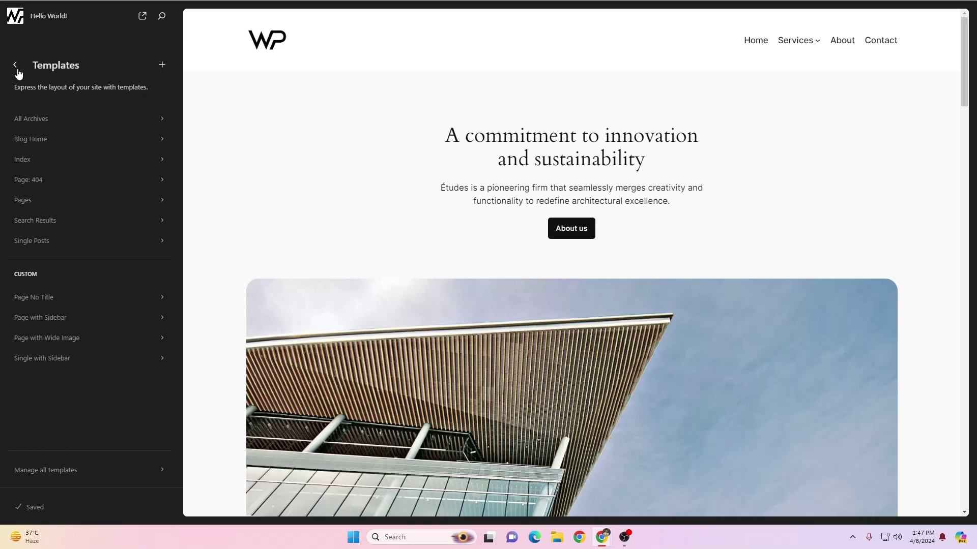
{"action": "left_click", "coordinate": [66, 120]}
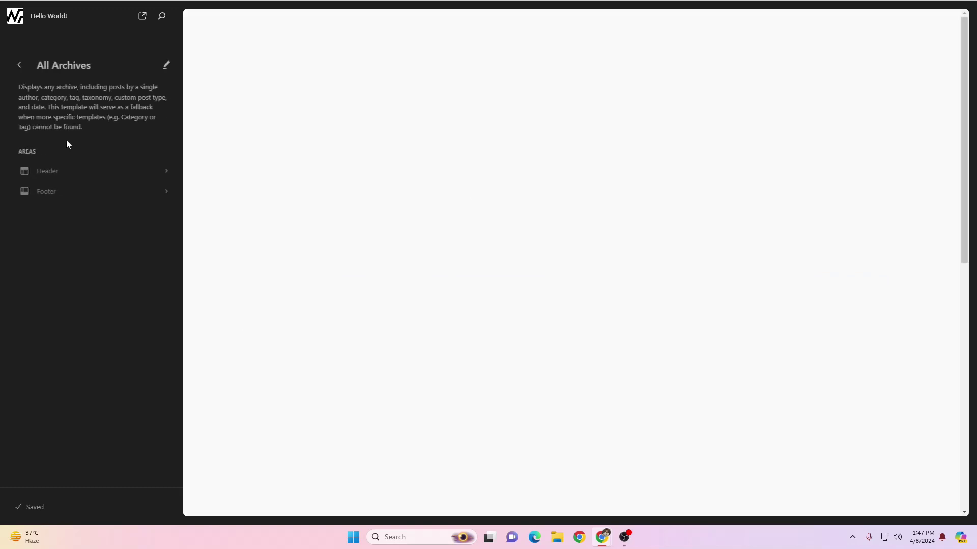
{"action": "scroll", "coordinate": [349, 322], "scroll_direction": "down", "scroll_amount": 8}
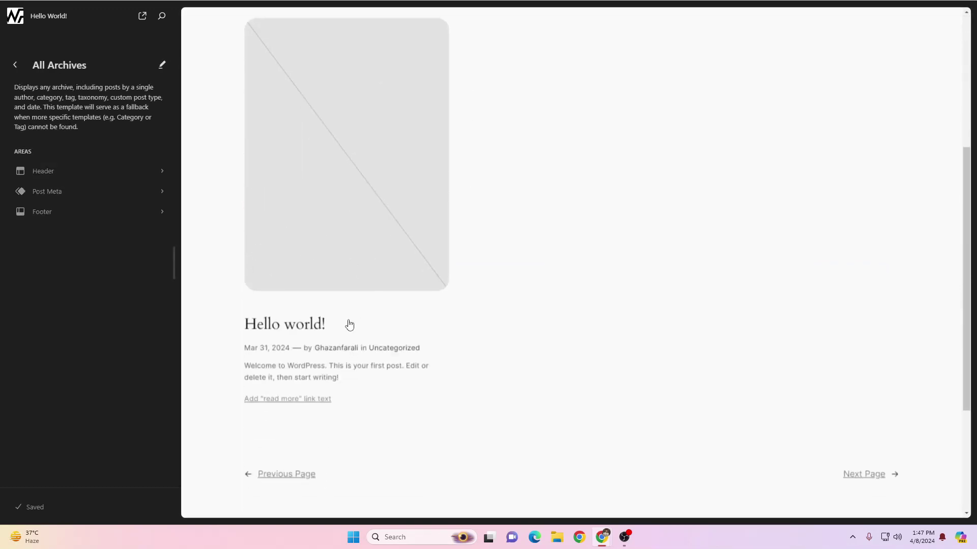
{"action": "scroll", "coordinate": [406, 275], "scroll_direction": "up", "scroll_amount": 7}
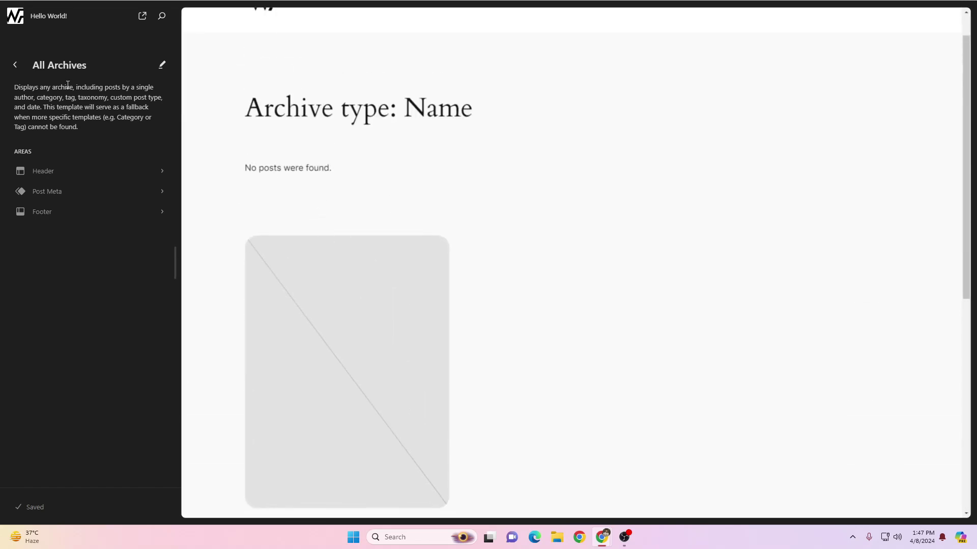
{"action": "left_click", "coordinate": [15, 66]}
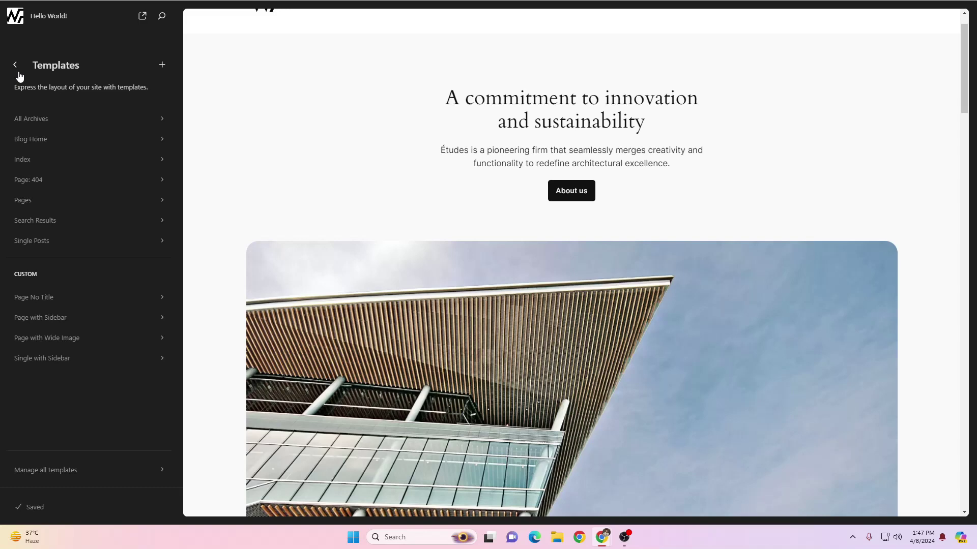
{"action": "left_click", "coordinate": [19, 72]}
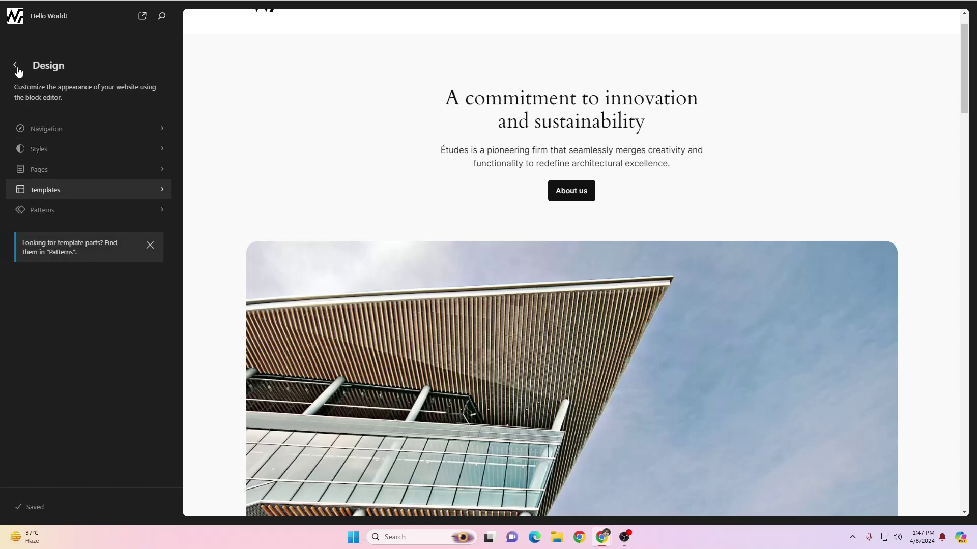
Step: Visit the Dashboard, reopen the site editor, and return to the Design menu
{"action": "left_click", "coordinate": [15, 68]}
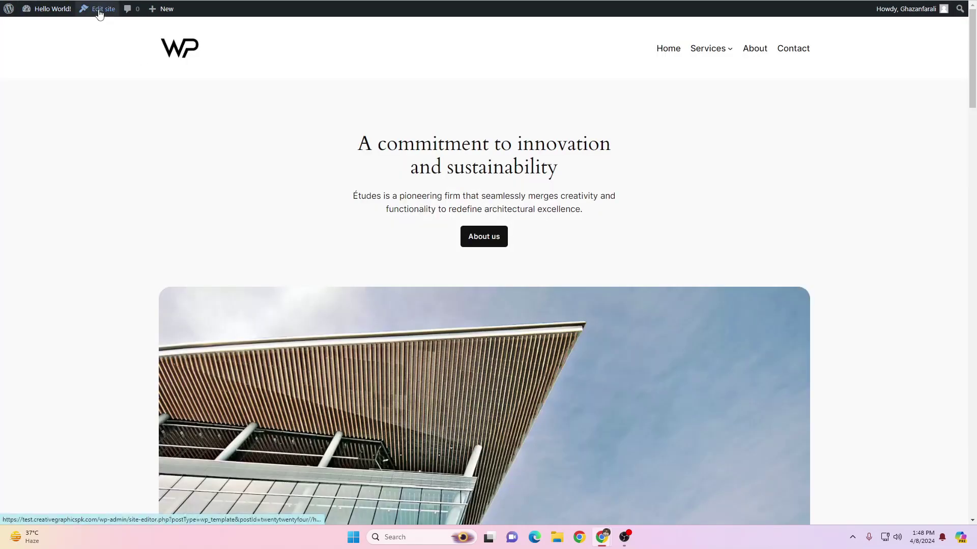
{"action": "left_click", "coordinate": [99, 11]}
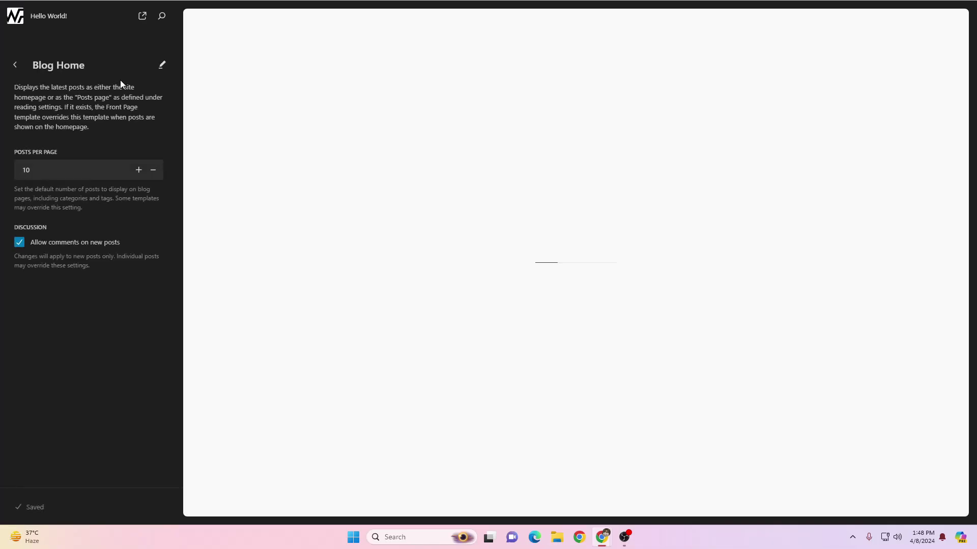
{"action": "left_click", "coordinate": [14, 64]}
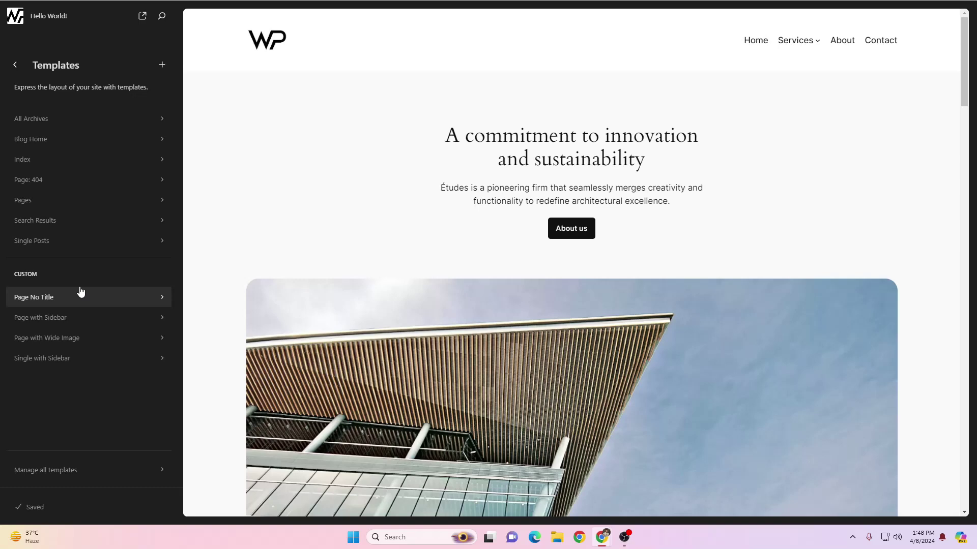
{"action": "left_click", "coordinate": [15, 64]}
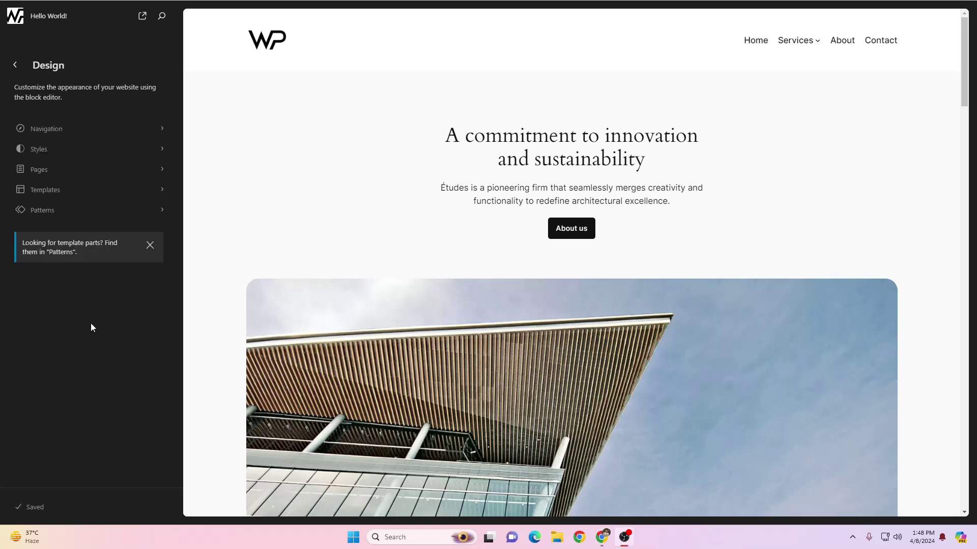
Step: Open the Footer template part from Patterns > Template Parts for full editing
{"action": "left_click", "coordinate": [53, 214]}
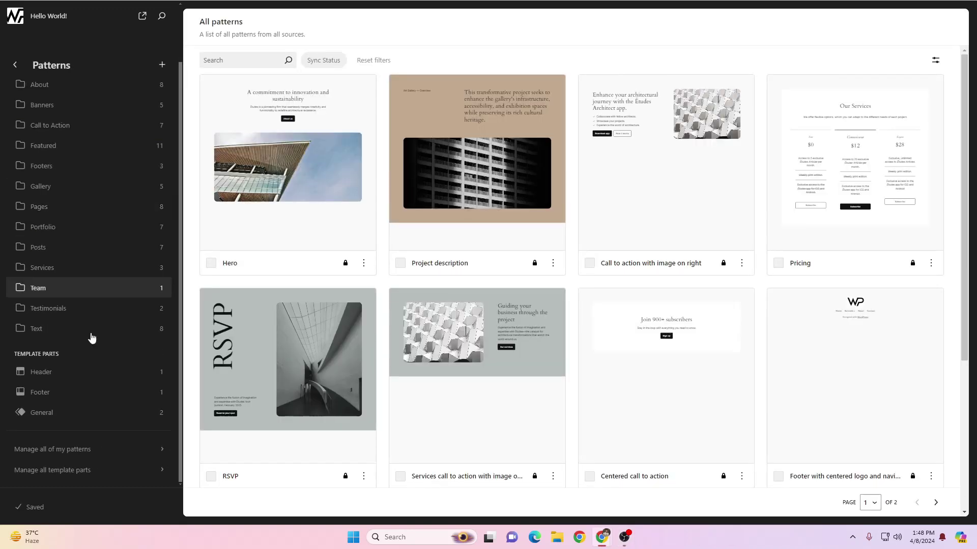
{"action": "left_click", "coordinate": [55, 399]}
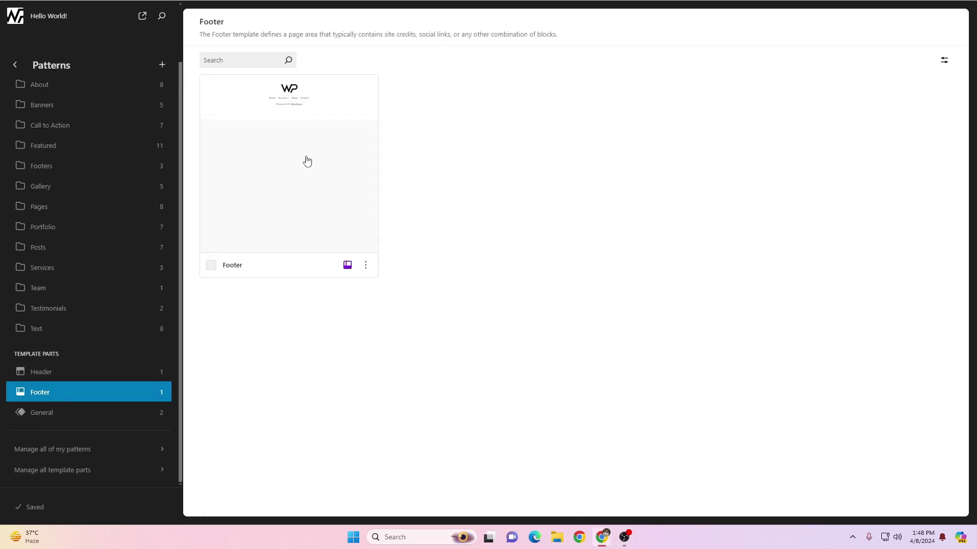
{"action": "left_click", "coordinate": [286, 188]}
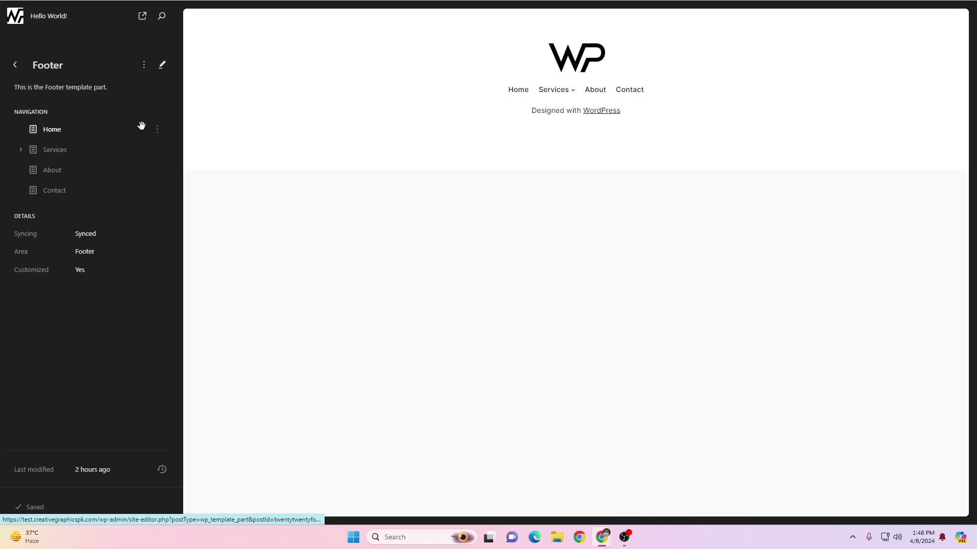
{"action": "left_click", "coordinate": [421, 95]}
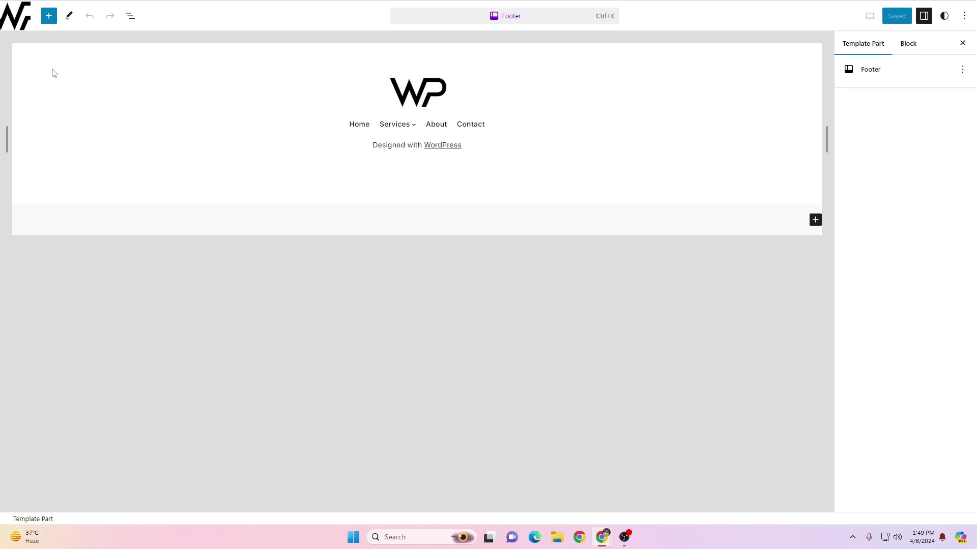
Step: Add the 'Footer with navigation and credit line' pattern from the Footers patterns
{"action": "left_click", "coordinate": [48, 16]}
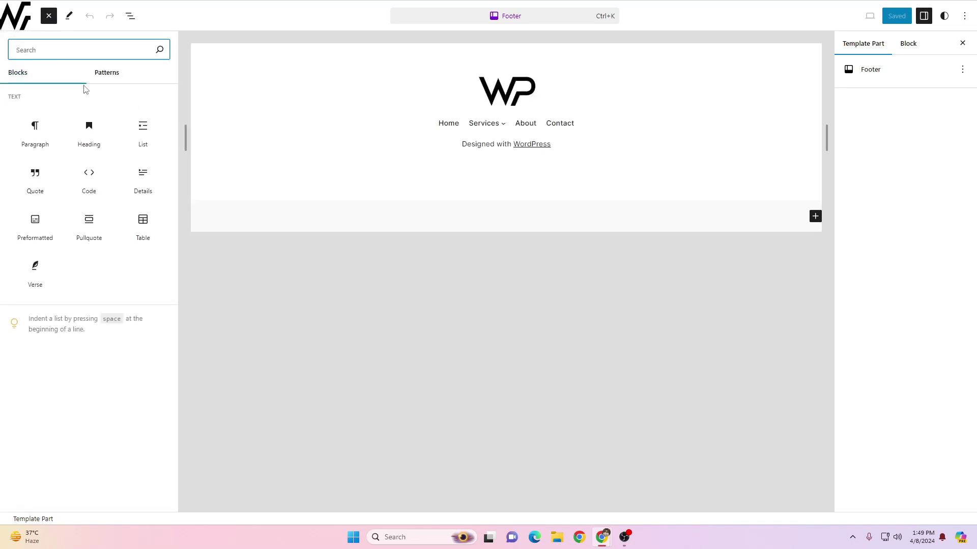
{"action": "left_click", "coordinate": [79, 73]}
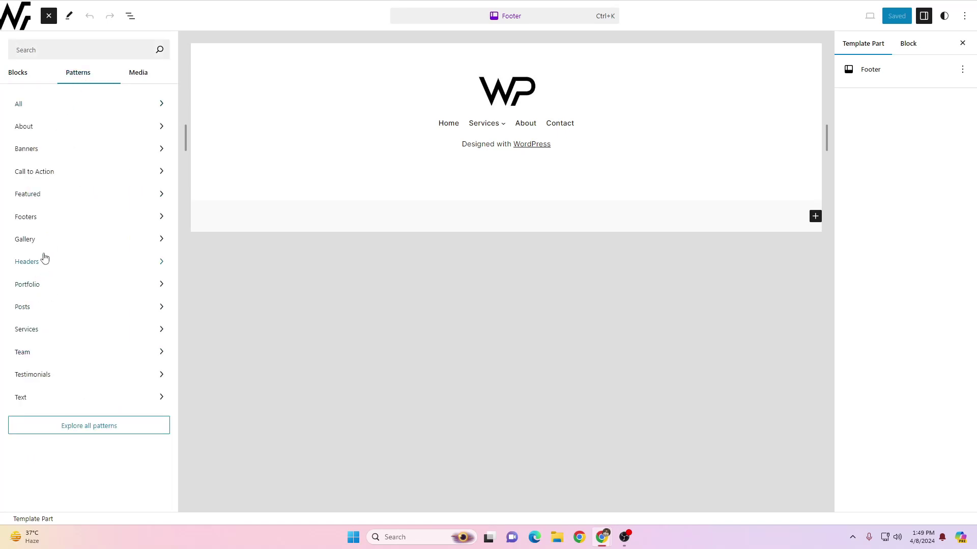
{"action": "left_click", "coordinate": [56, 221]}
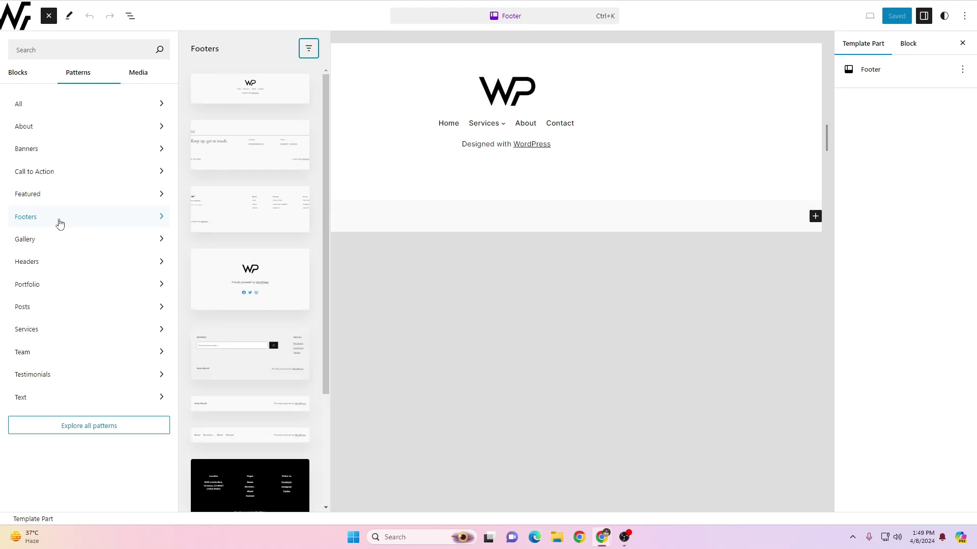
{"action": "scroll", "coordinate": [236, 215], "scroll_direction": "down", "scroll_amount": 3}
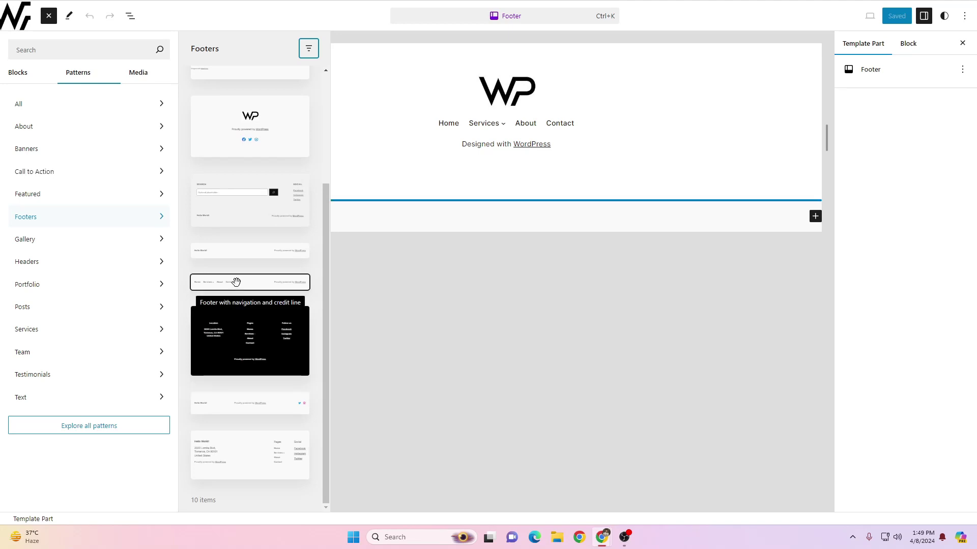
{"action": "left_click", "coordinate": [236, 282]}
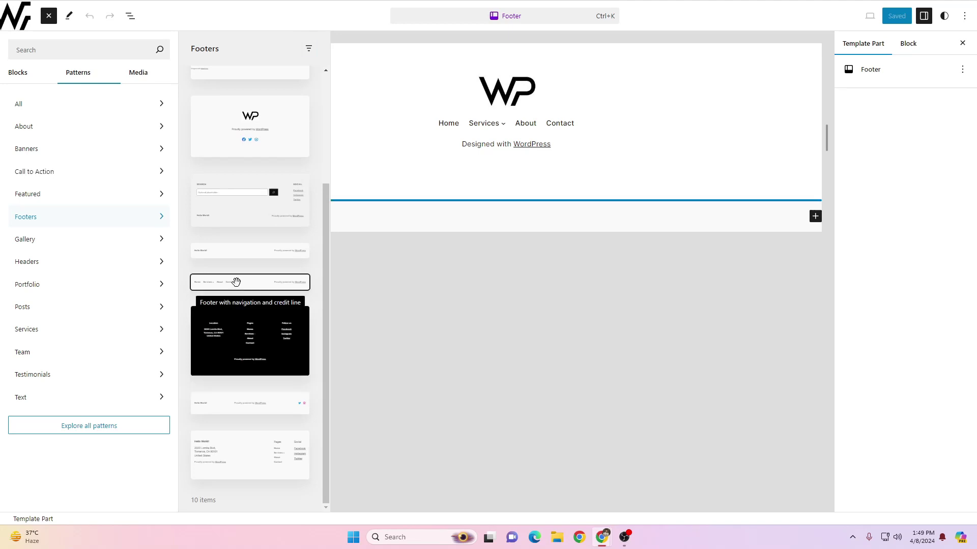
{"action": "left_click", "coordinate": [452, 218]}
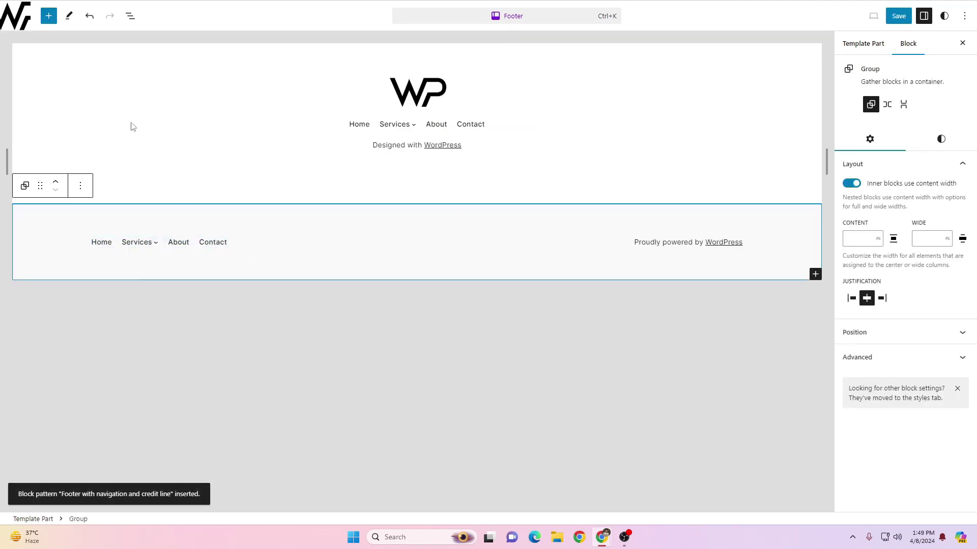
Step: Delete the old logo and navigation footer block, leaving the new footer
{"action": "left_click", "coordinate": [123, 222]}
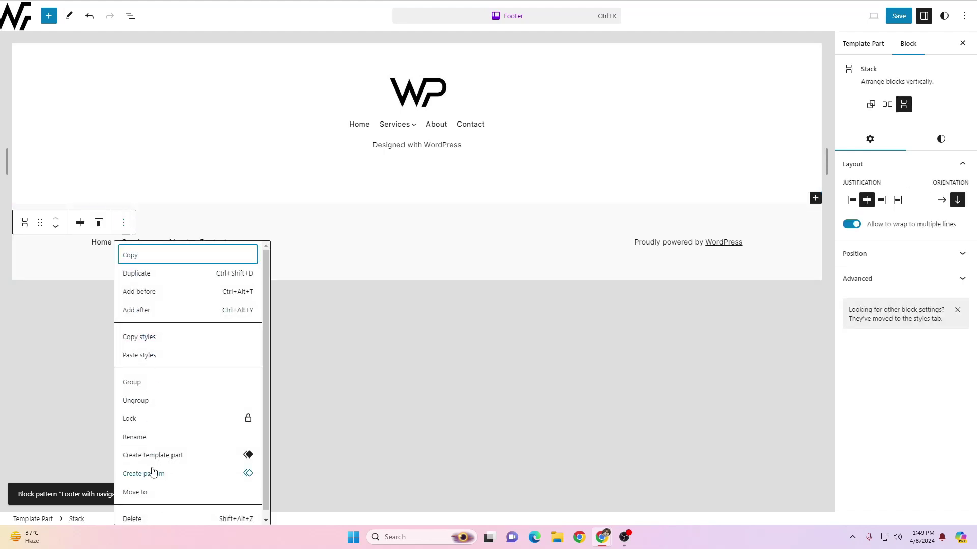
{"action": "left_click", "coordinate": [161, 519]}
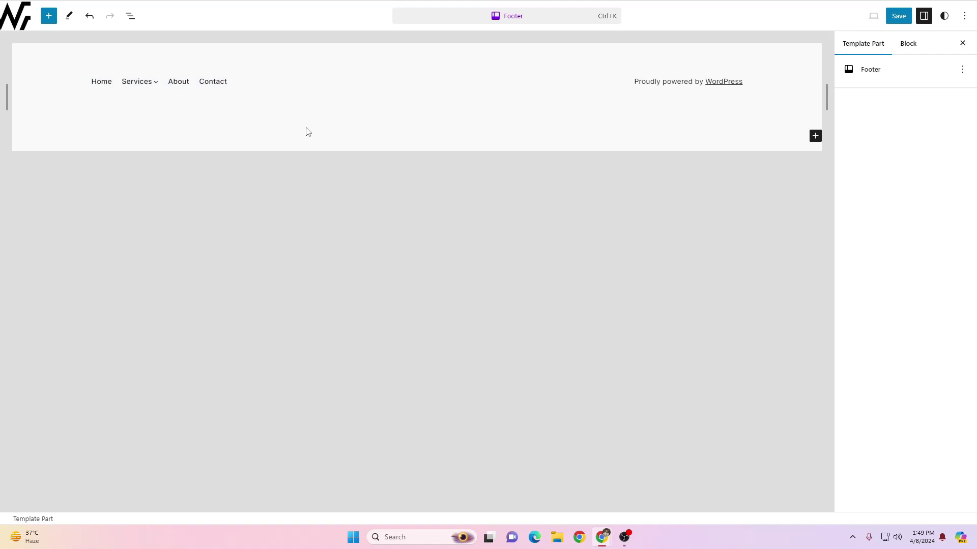
{"action": "left_click", "coordinate": [327, 137]}
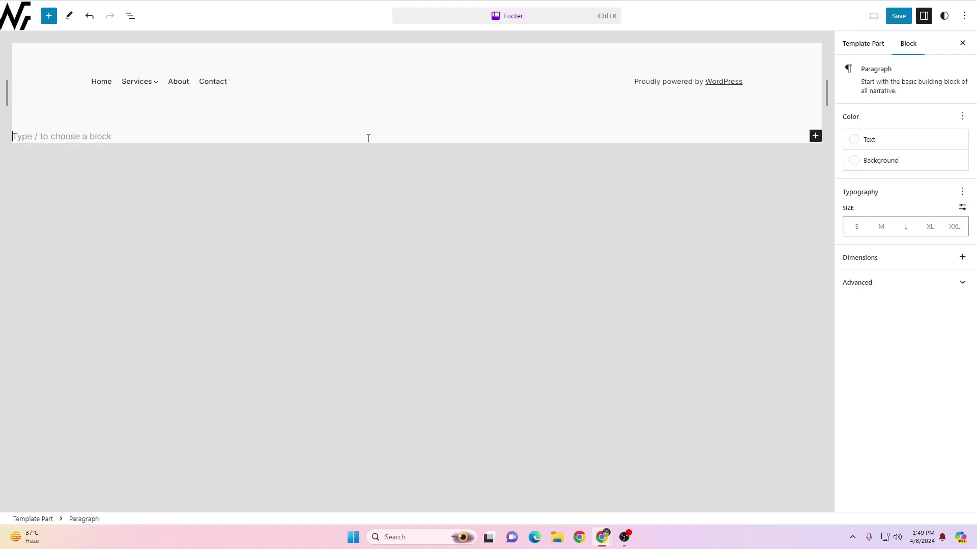
Step: Save the Footer template part and return to the patterns view
{"action": "left_click", "coordinate": [896, 17]}
{"action": "left_click", "coordinate": [890, 21]}
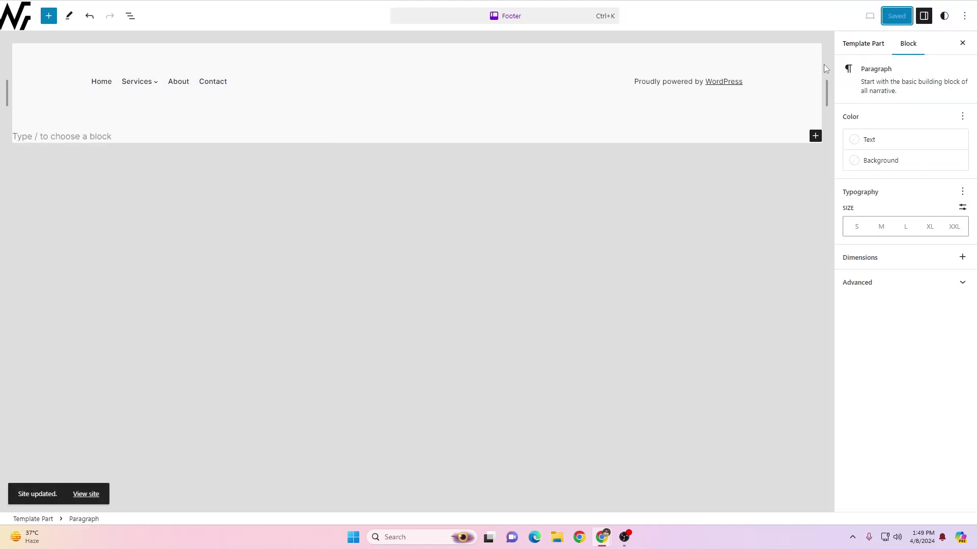
{"action": "left_click", "coordinate": [18, 14]}
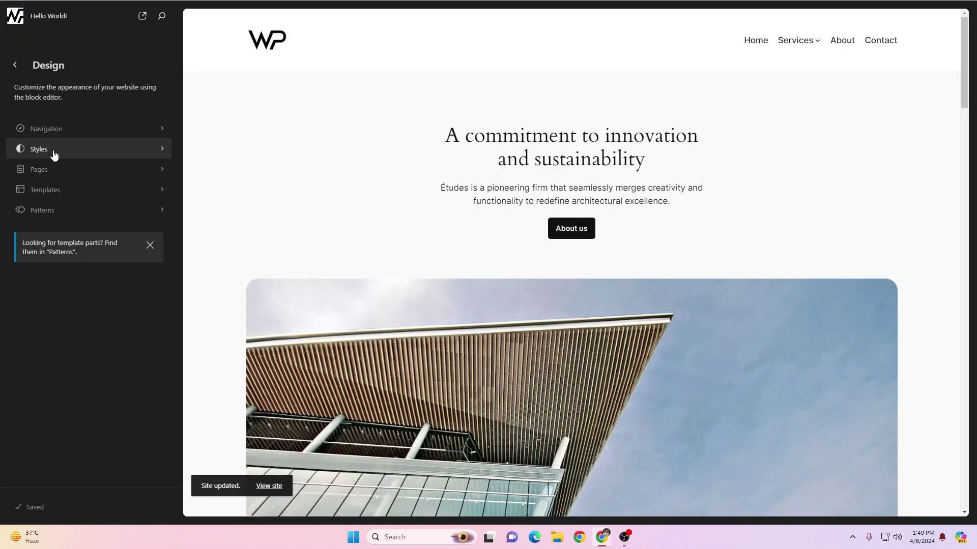
Step: Try the Ember style variation, apply Fossil, and open the full Styles editor
{"action": "left_click", "coordinate": [53, 151]}
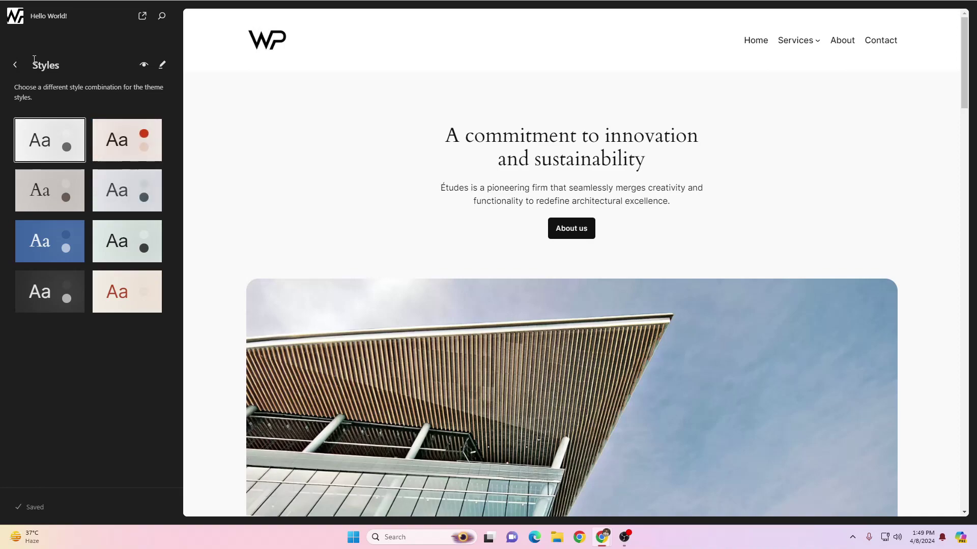
{"action": "left_click", "coordinate": [127, 142]}
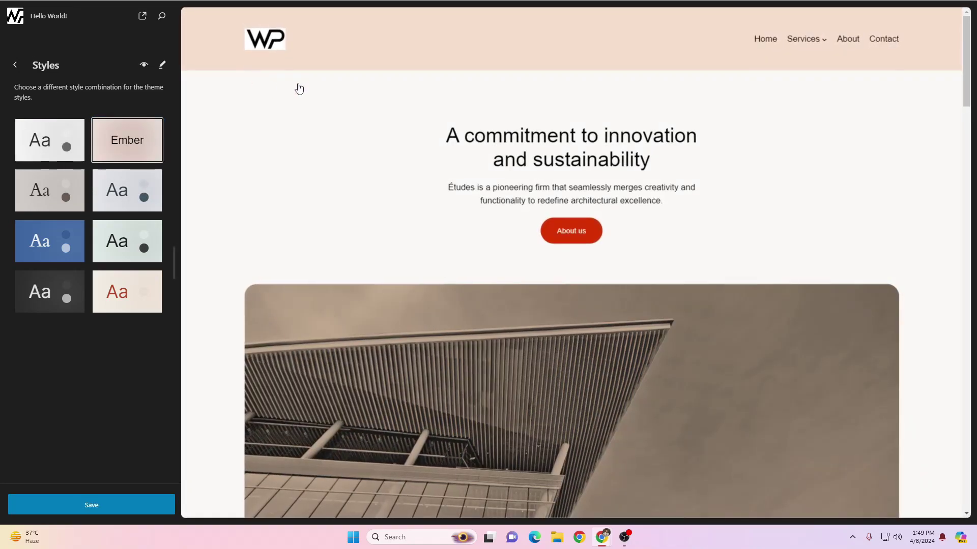
{"action": "scroll", "coordinate": [300, 163], "scroll_direction": "down", "scroll_amount": 20}
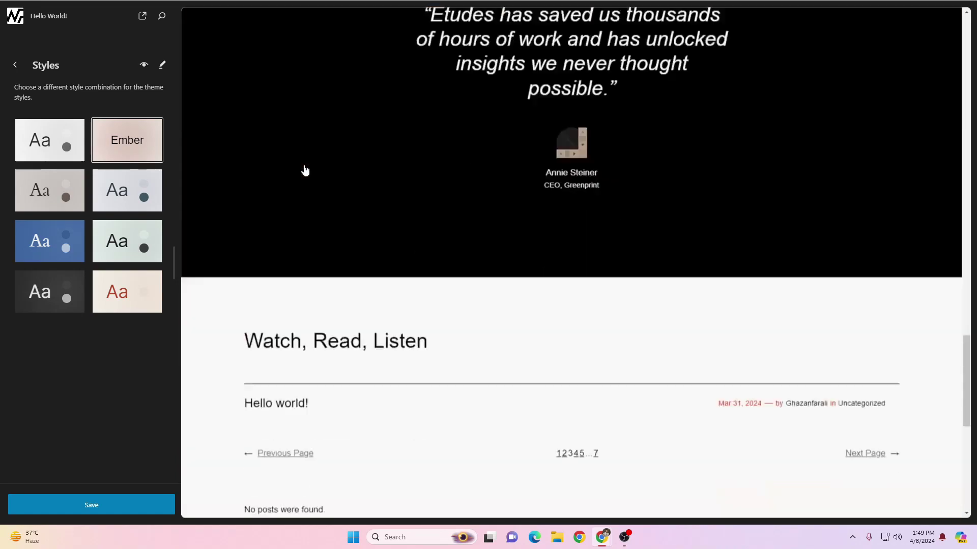
{"action": "left_click", "coordinate": [40, 194]}
{"action": "scroll", "coordinate": [290, 214], "scroll_direction": "up", "scroll_amount": 10}
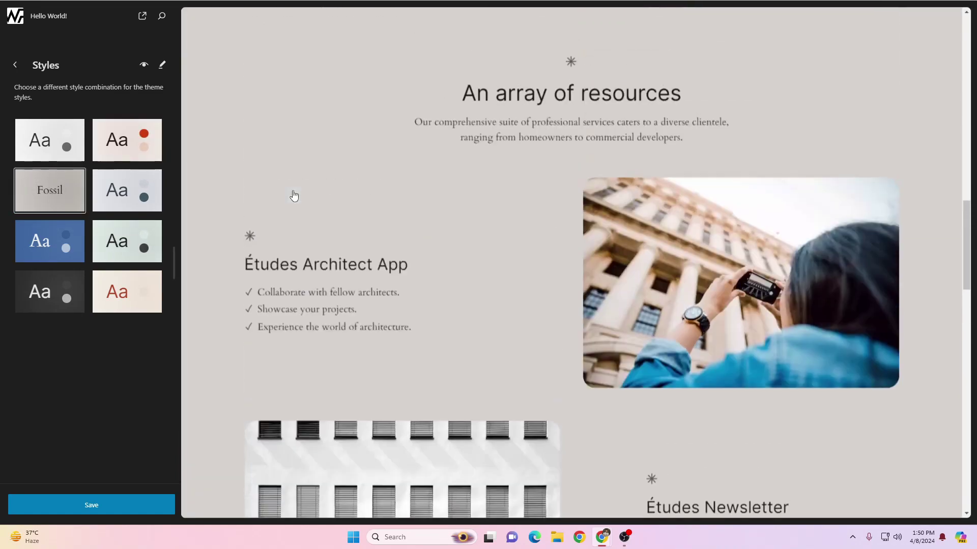
{"action": "scroll", "coordinate": [293, 195], "scroll_direction": "up", "scroll_amount": 10}
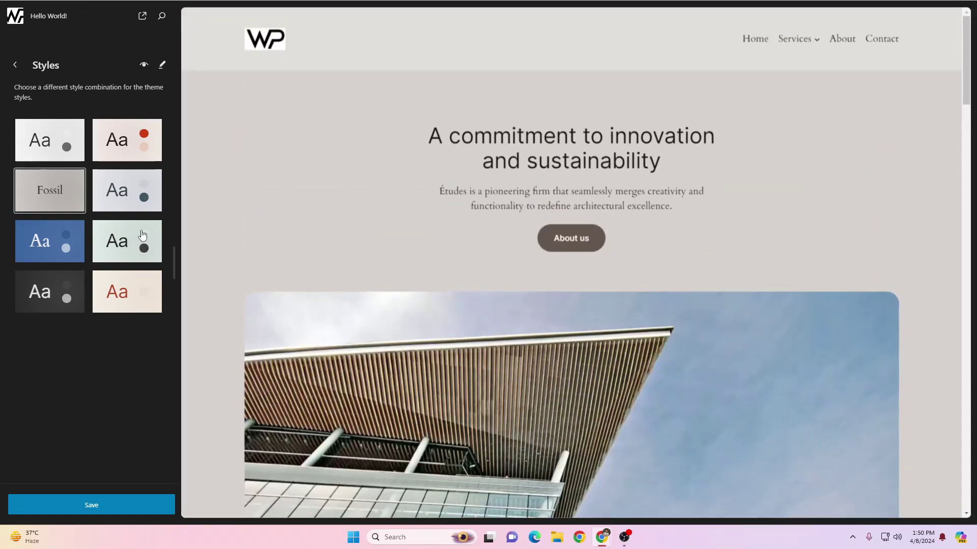
{"action": "left_click", "coordinate": [161, 65]}
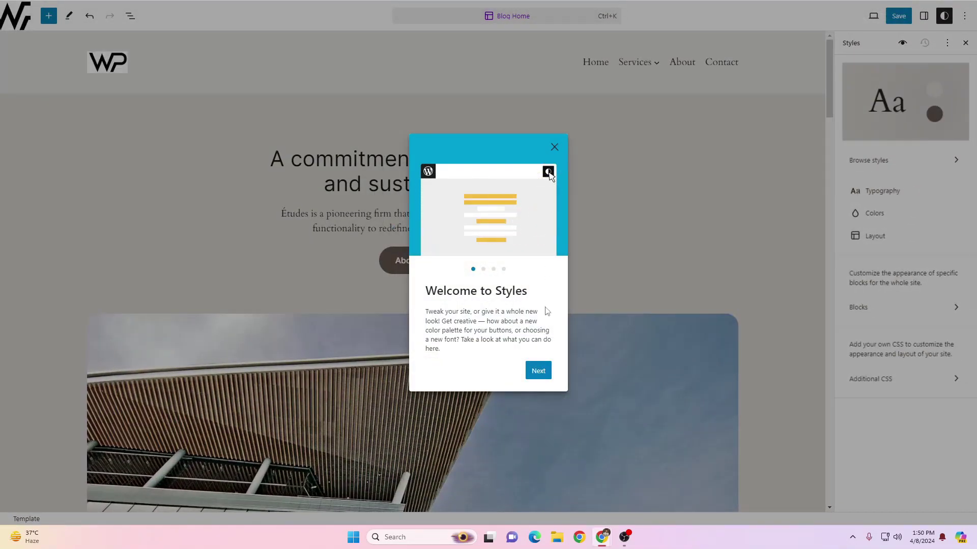
Step: Dismiss the Welcome to Styles guide and review Typography, Colors and Layout settings
{"action": "left_click", "coordinate": [538, 370]}
{"action": "left_click", "coordinate": [538, 371]}
{"action": "left_click", "coordinate": [538, 370]}
{"action": "left_click", "coordinate": [538, 371]}
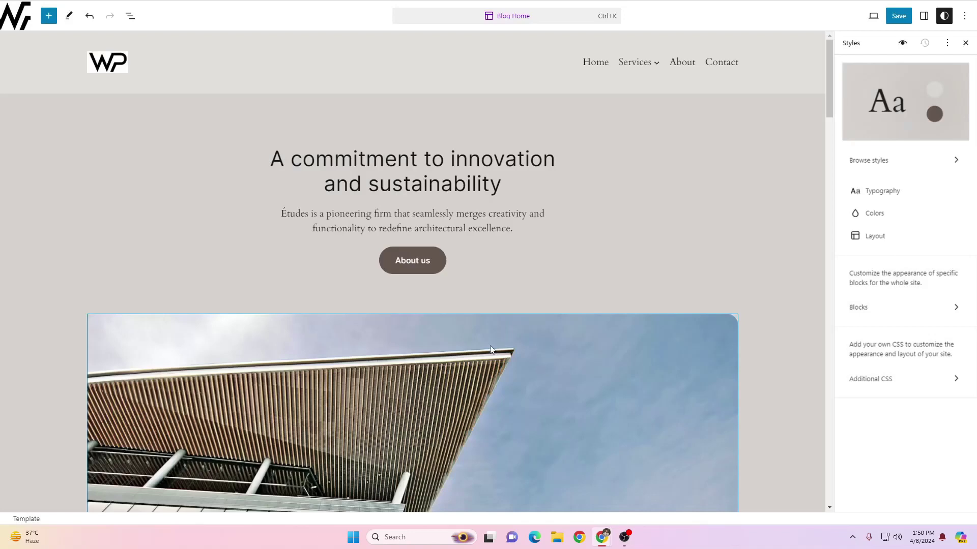
{"action": "left_click", "coordinate": [902, 196]}
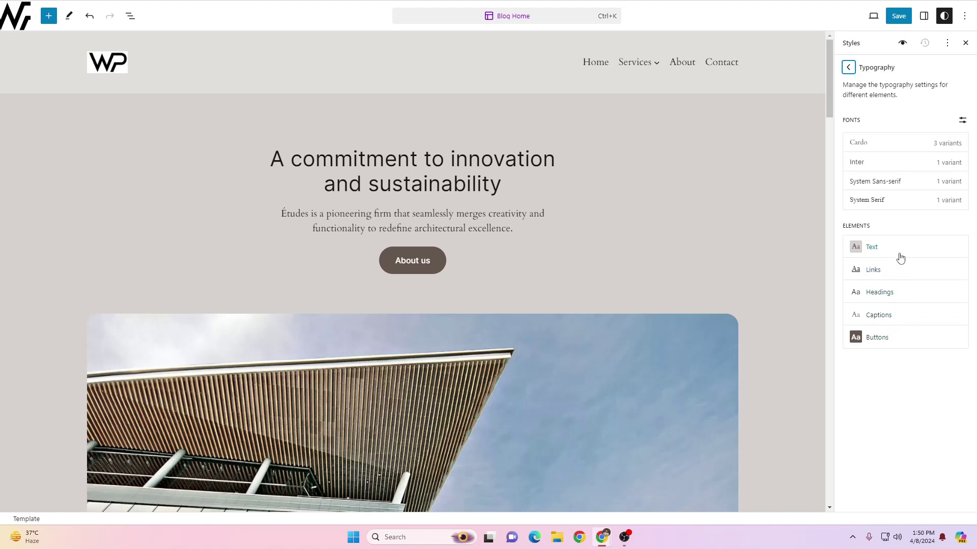
{"action": "left_click", "coordinate": [851, 69]}
{"action": "left_click", "coordinate": [887, 213]}
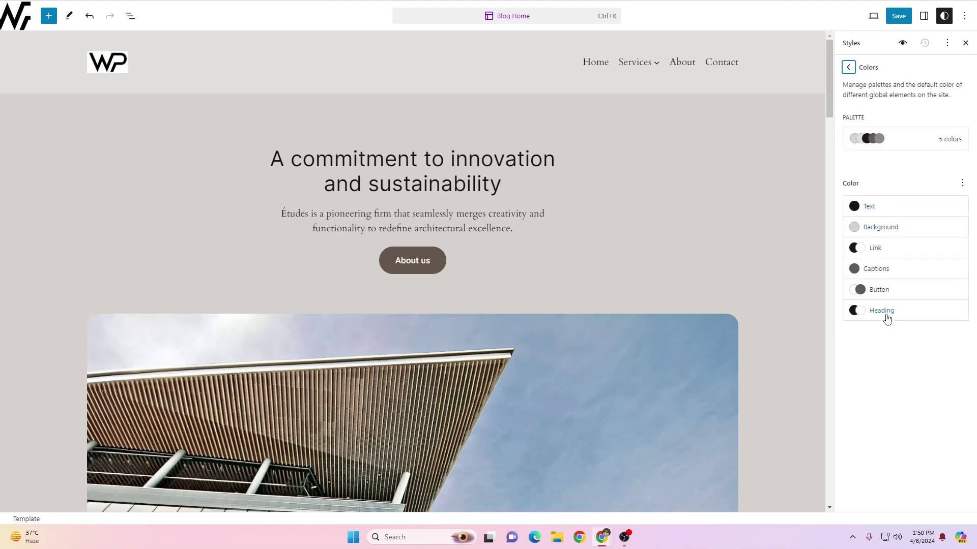
{"action": "left_click", "coordinate": [848, 67]}
{"action": "left_click", "coordinate": [887, 227]}
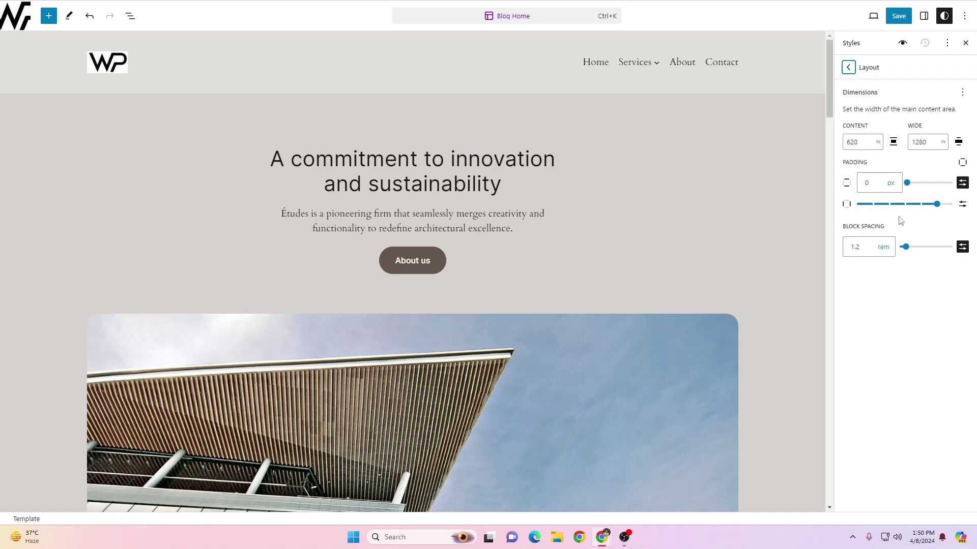
{"action": "left_click", "coordinate": [849, 71]}
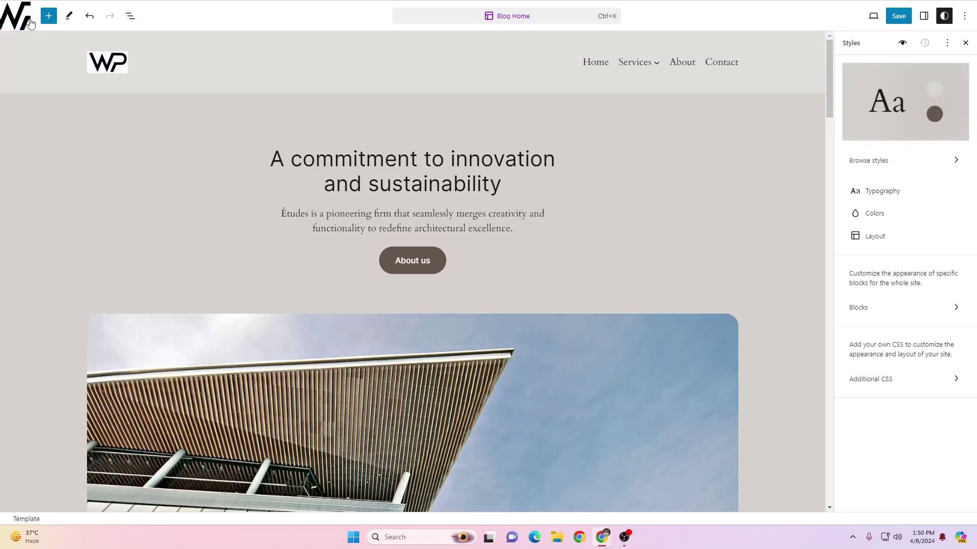
Step: Open the Home page from Design > Pages for editing and dismiss the editing notice
{"action": "left_click", "coordinate": [20, 19]}
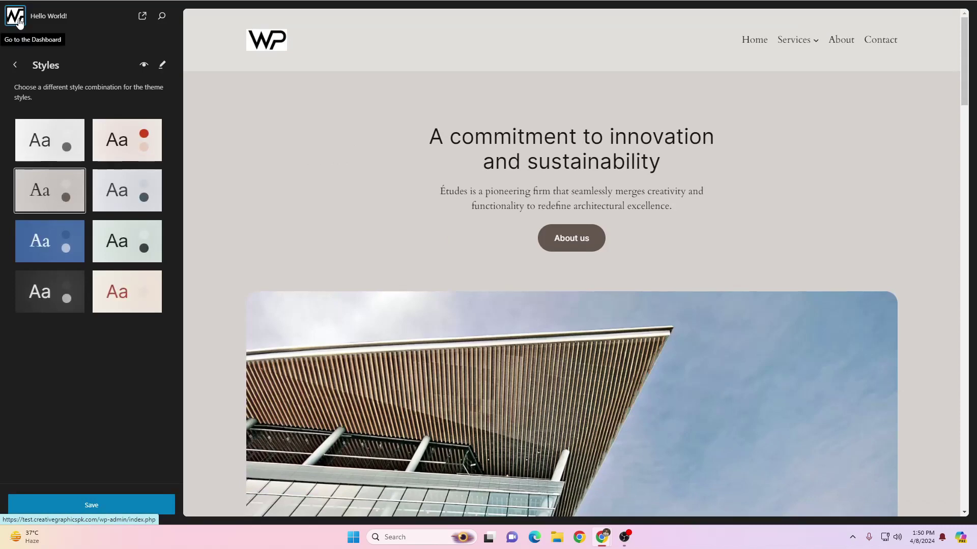
{"action": "left_click", "coordinate": [15, 67]}
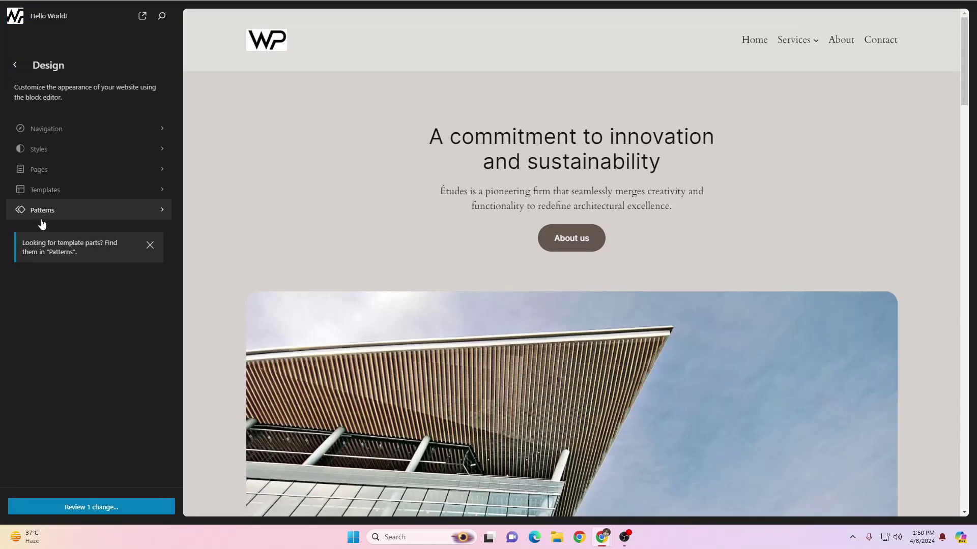
{"action": "left_click", "coordinate": [44, 170]}
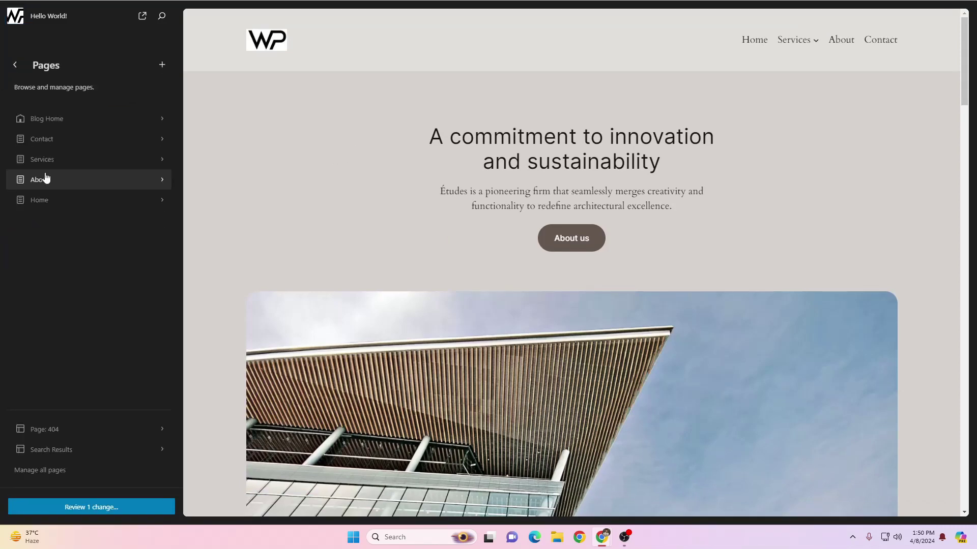
{"action": "left_click", "coordinate": [51, 202]}
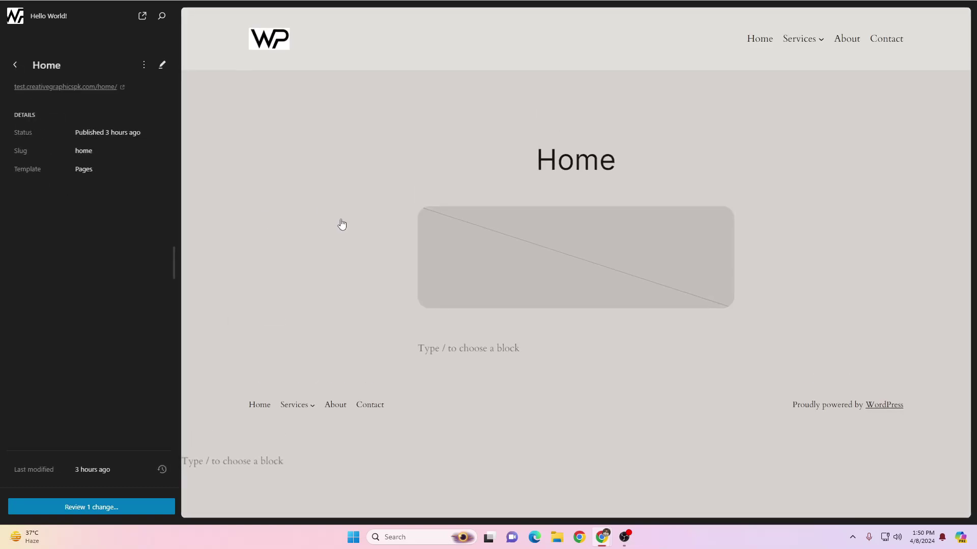
{"action": "left_click", "coordinate": [362, 232]}
{"action": "left_click", "coordinate": [541, 365]}
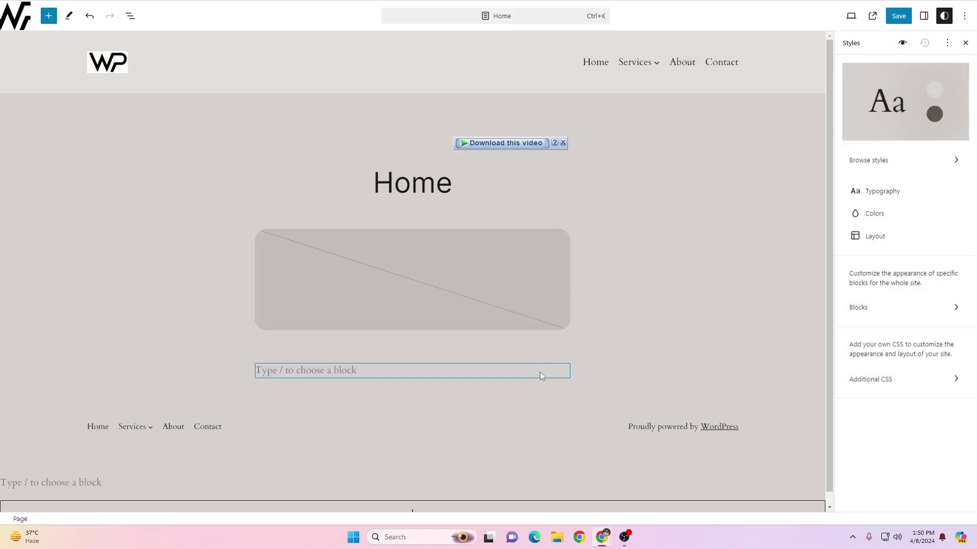
{"action": "scroll", "coordinate": [186, 163], "scroll_direction": "down", "scroll_amount": 1}
{"action": "scroll", "coordinate": [186, 163], "scroll_direction": "up", "scroll_amount": 1}
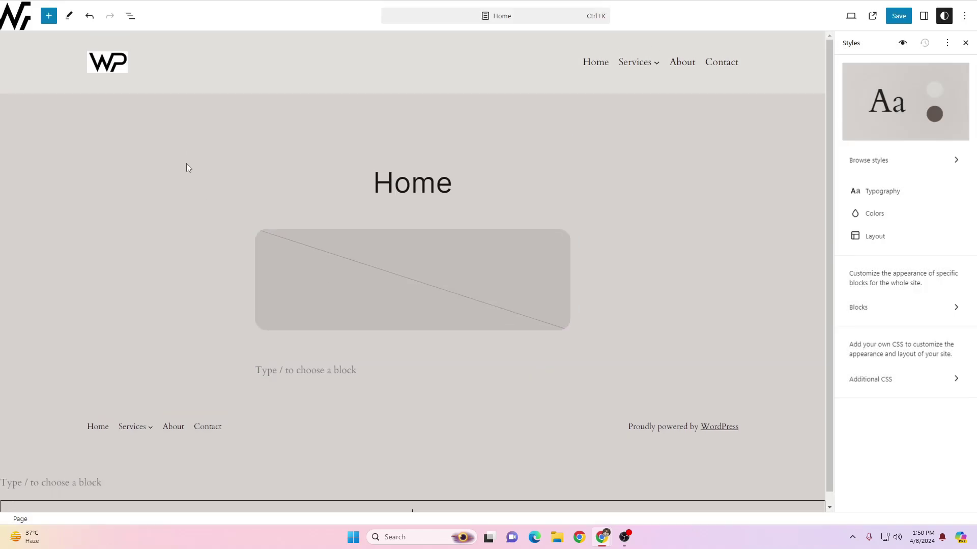
{"action": "scroll", "coordinate": [194, 161], "scroll_direction": "down", "scroll_amount": 1}
{"action": "scroll", "coordinate": [194, 160], "scroll_direction": "up", "scroll_amount": 1}
Step: Browse the About, Banners and Call to Action categories in the full patterns browser
{"action": "left_click", "coordinate": [48, 16]}
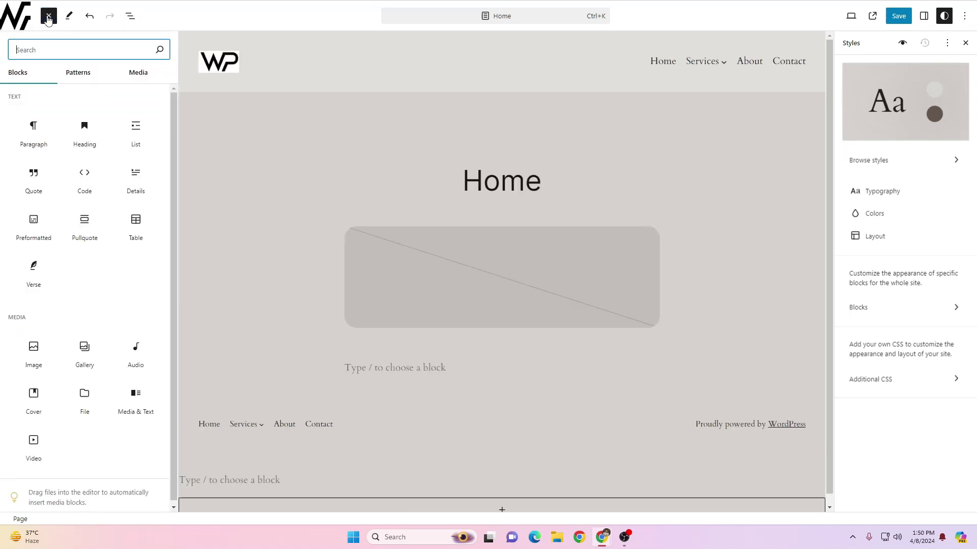
{"action": "left_click", "coordinate": [78, 75]}
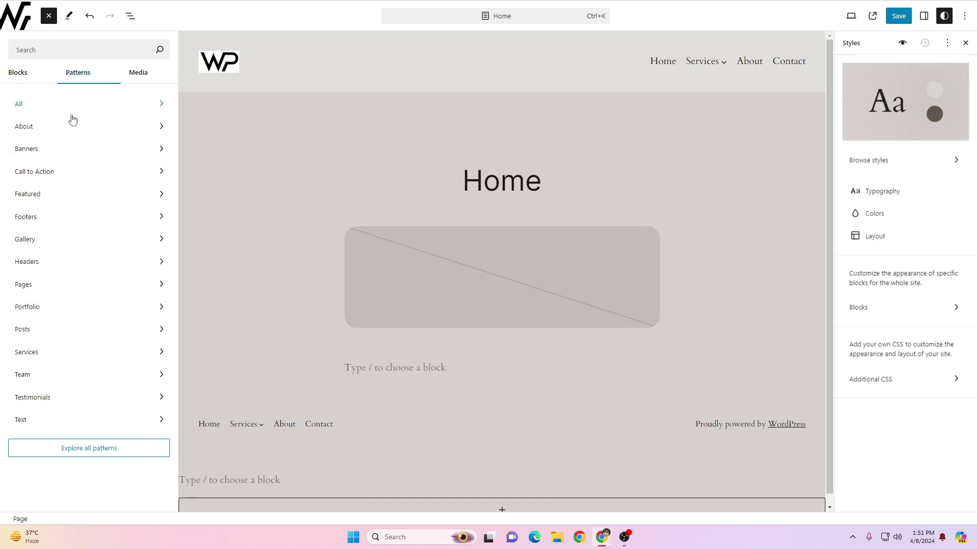
{"action": "left_click", "coordinate": [85, 452]}
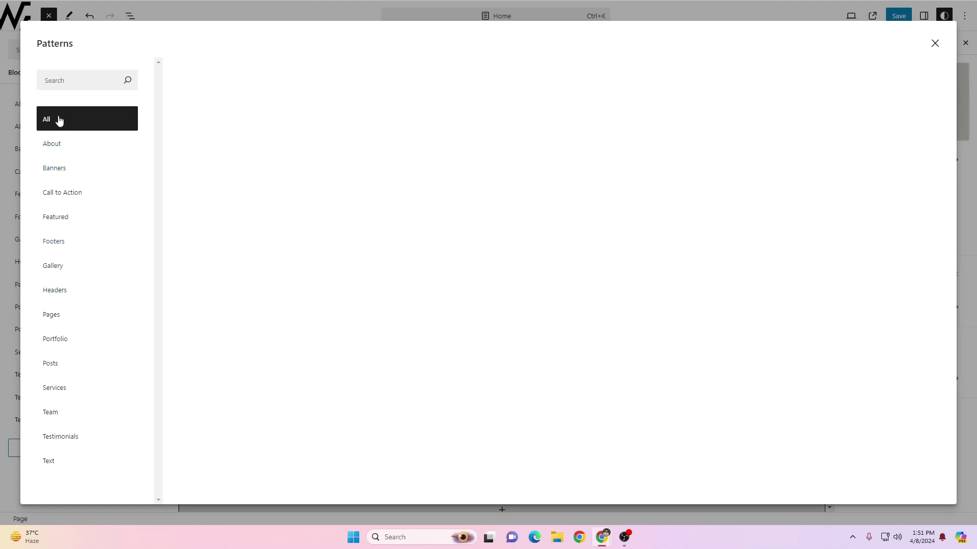
{"action": "left_click", "coordinate": [58, 145]}
{"action": "left_click", "coordinate": [61, 170]}
{"action": "left_click", "coordinate": [64, 199]}
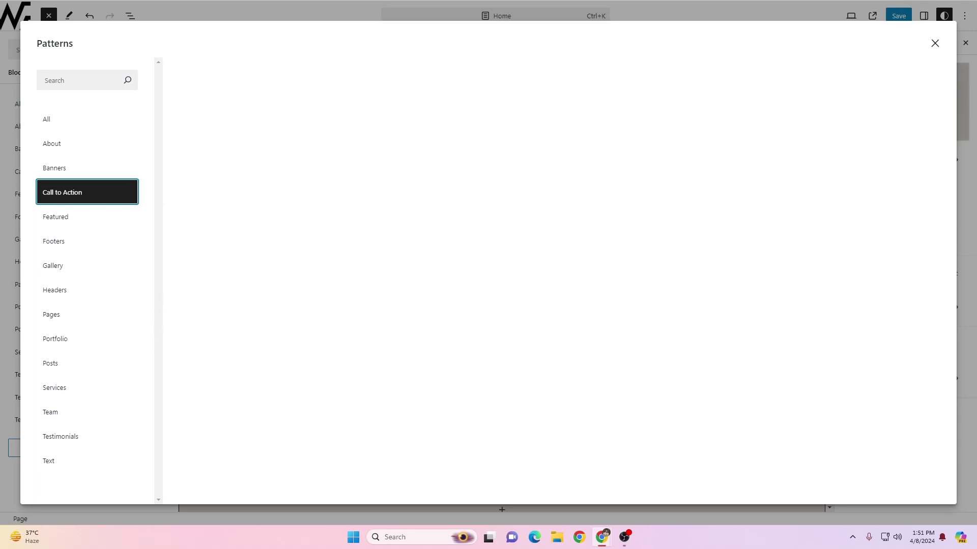
{"action": "key", "text": "Escape"}
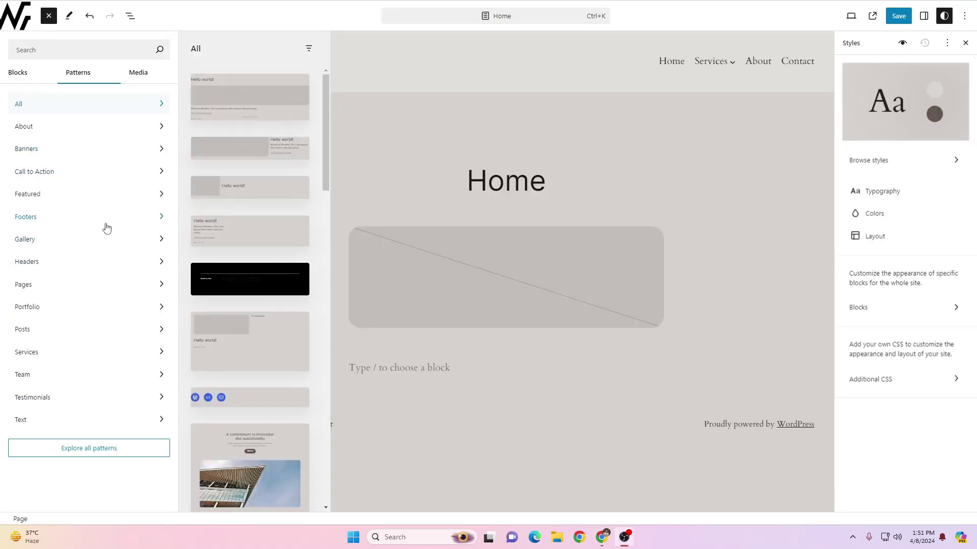
Step: Show the Featured pattern category in the inserter and scroll through its 24 patterns
{"action": "left_click", "coordinate": [159, 198]}
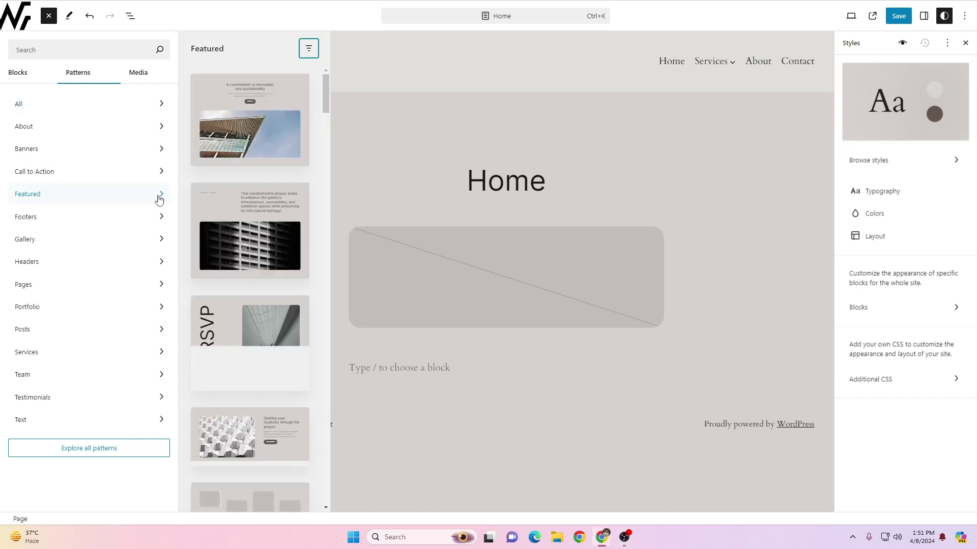
{"action": "scroll", "coordinate": [252, 127], "scroll_direction": "down", "scroll_amount": 10}
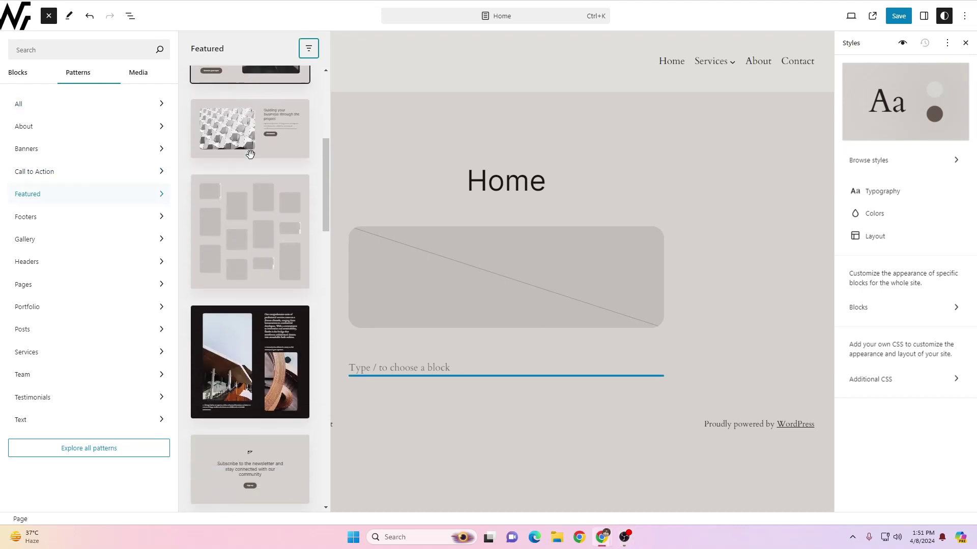
{"action": "scroll", "coordinate": [250, 154], "scroll_direction": "down", "scroll_amount": 8}
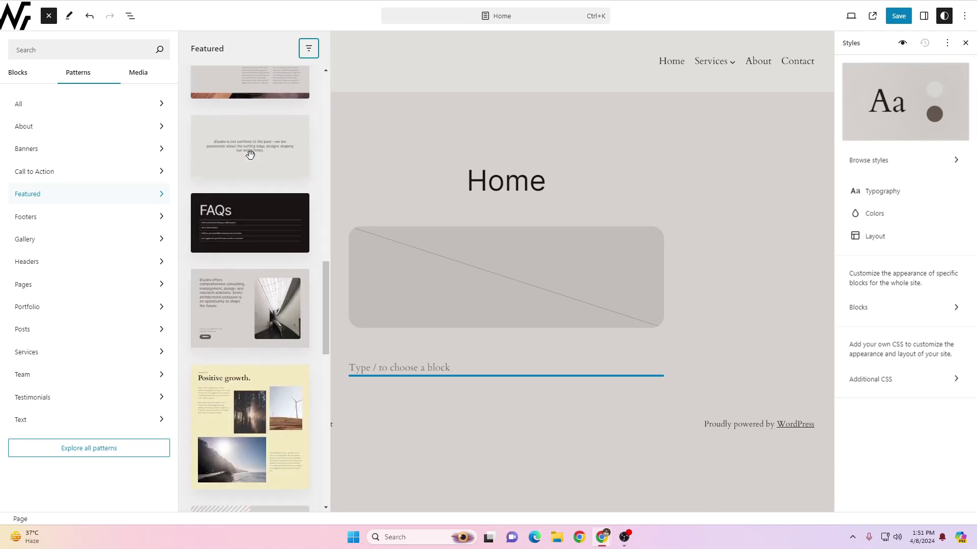
{"action": "scroll", "coordinate": [251, 154], "scroll_direction": "down", "scroll_amount": 10}
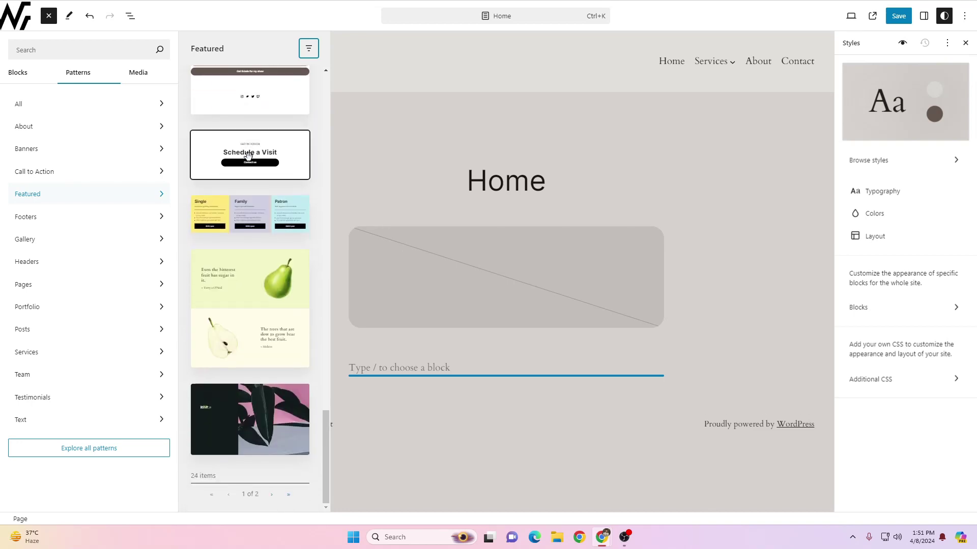
{"action": "scroll", "coordinate": [248, 154], "scroll_direction": "up", "scroll_amount": 15}
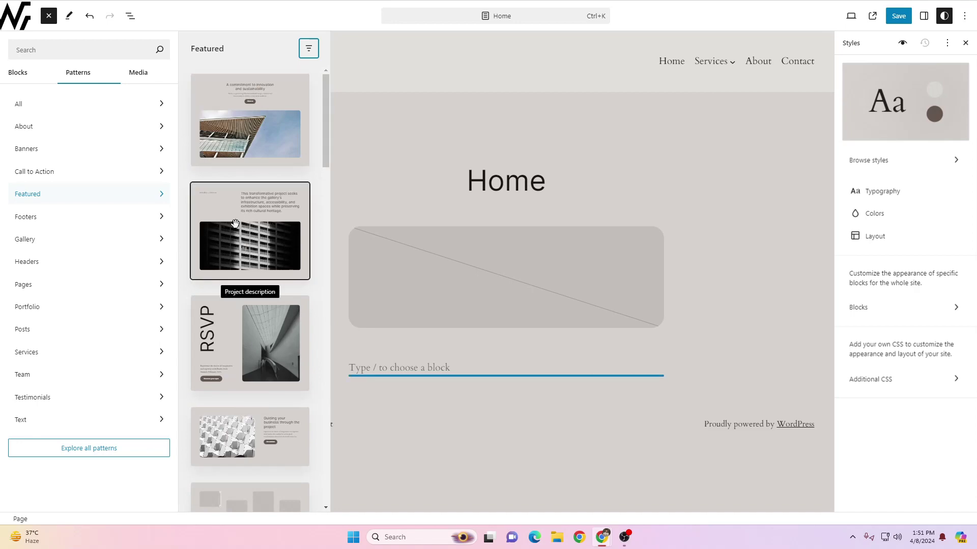
Step: Insert the Project description pattern into the Home page
{"action": "left_click", "coordinate": [253, 244]}
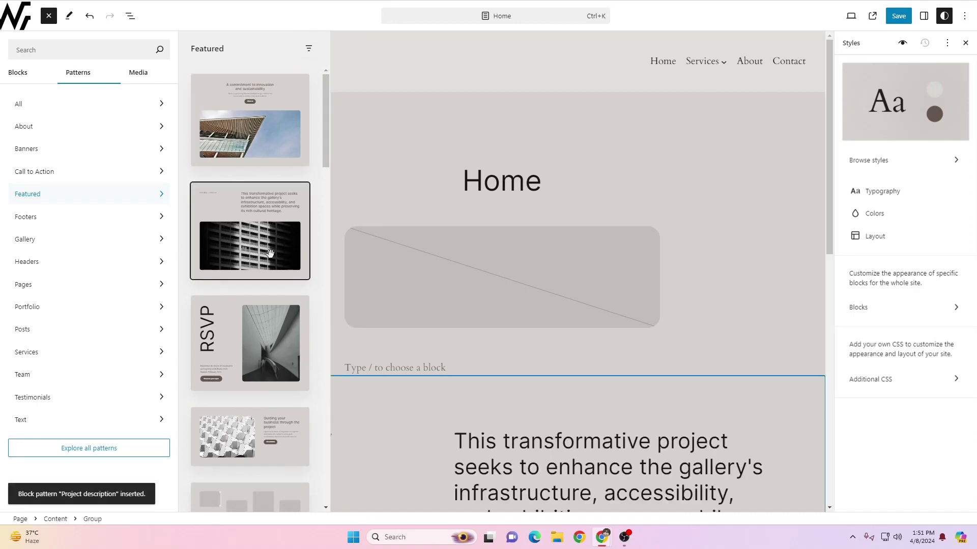
{"action": "left_click", "coordinate": [458, 422]}
{"action": "scroll", "coordinate": [212, 371], "scroll_direction": "down", "scroll_amount": 8}
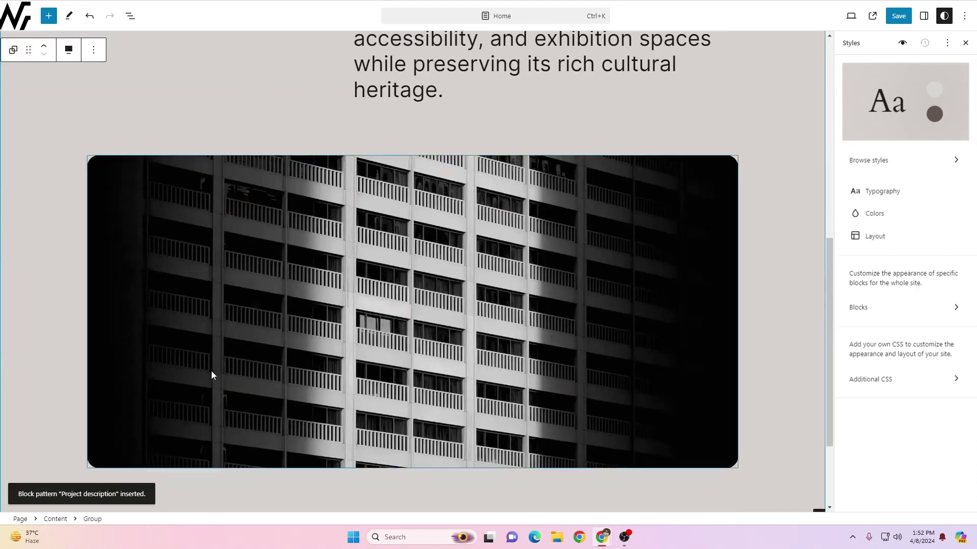
{"action": "scroll", "coordinate": [325, 275], "scroll_direction": "down", "scroll_amount": 3}
{"action": "scroll", "coordinate": [285, 275], "scroll_direction": "up", "scroll_amount": 10}
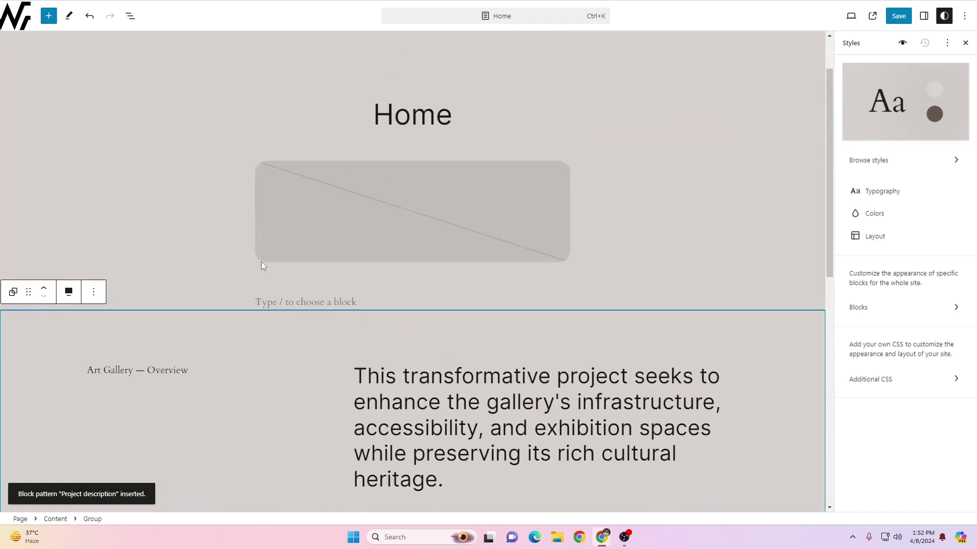
{"action": "scroll", "coordinate": [261, 261], "scroll_direction": "down", "scroll_amount": 4}
{"action": "scroll", "coordinate": [260, 261], "scroll_direction": "down", "scroll_amount": 5}
{"action": "left_click", "coordinate": [261, 261]}
Step: Add the Project layout pattern from the Portfolio category
{"action": "left_click", "coordinate": [48, 16]}
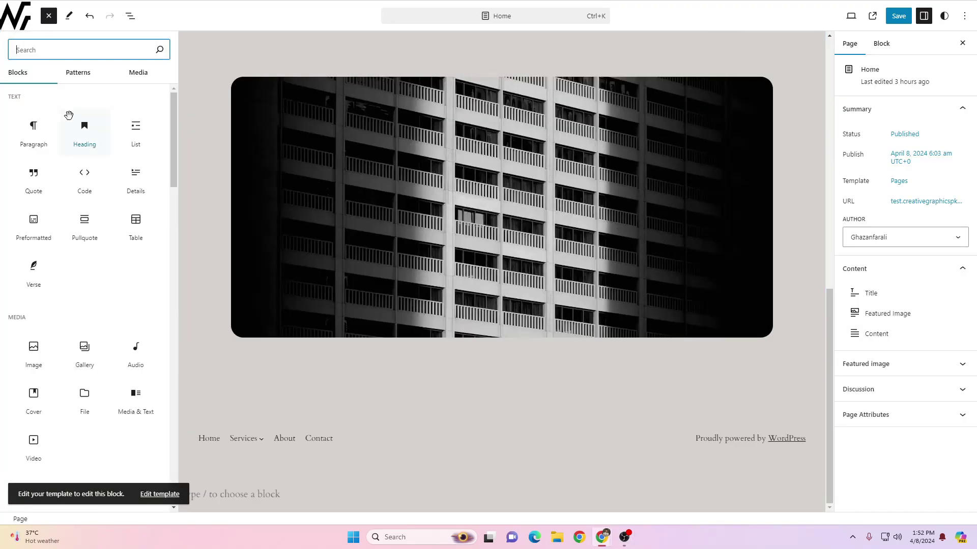
{"action": "left_click", "coordinate": [78, 72]}
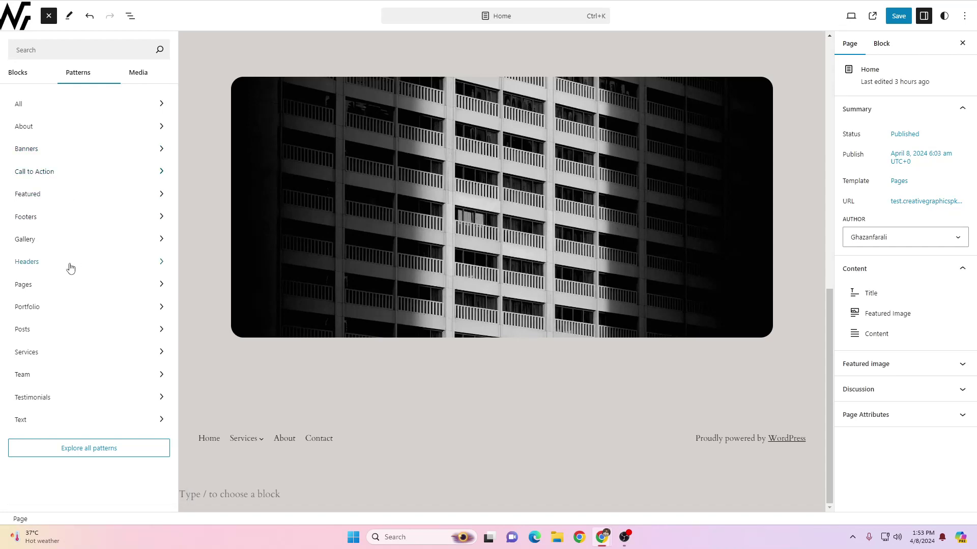
{"action": "left_click", "coordinate": [68, 305]}
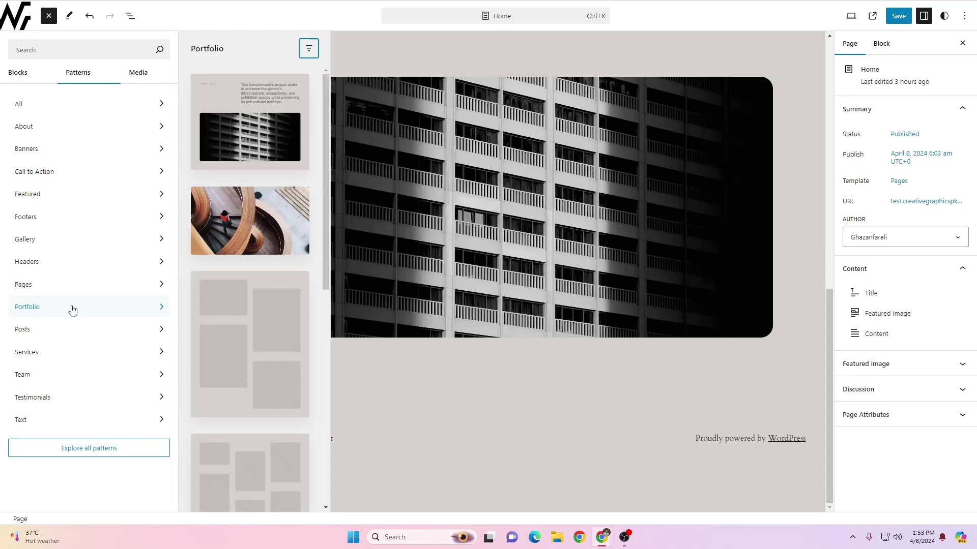
{"action": "scroll", "coordinate": [239, 247], "scroll_direction": "down", "scroll_amount": 4}
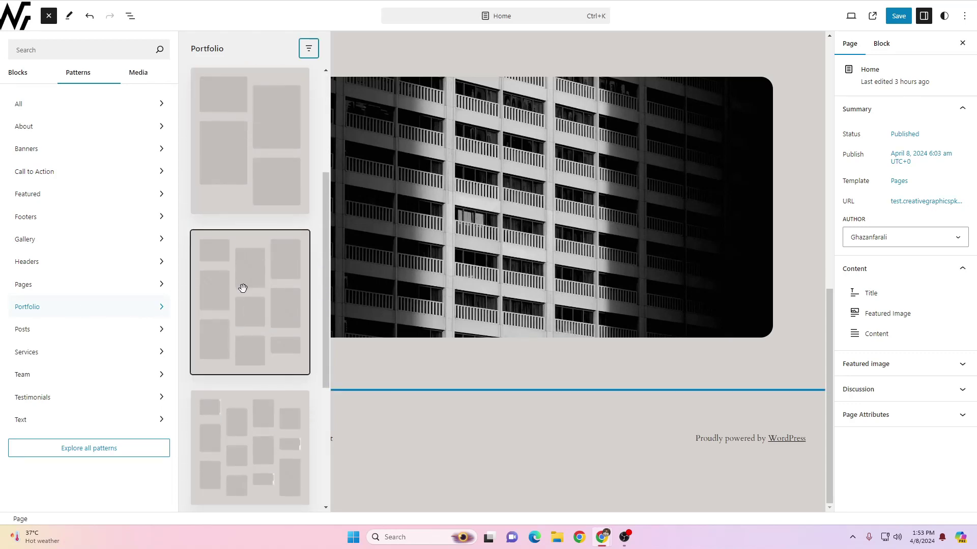
{"action": "scroll", "coordinate": [242, 287], "scroll_direction": "down", "scroll_amount": 2}
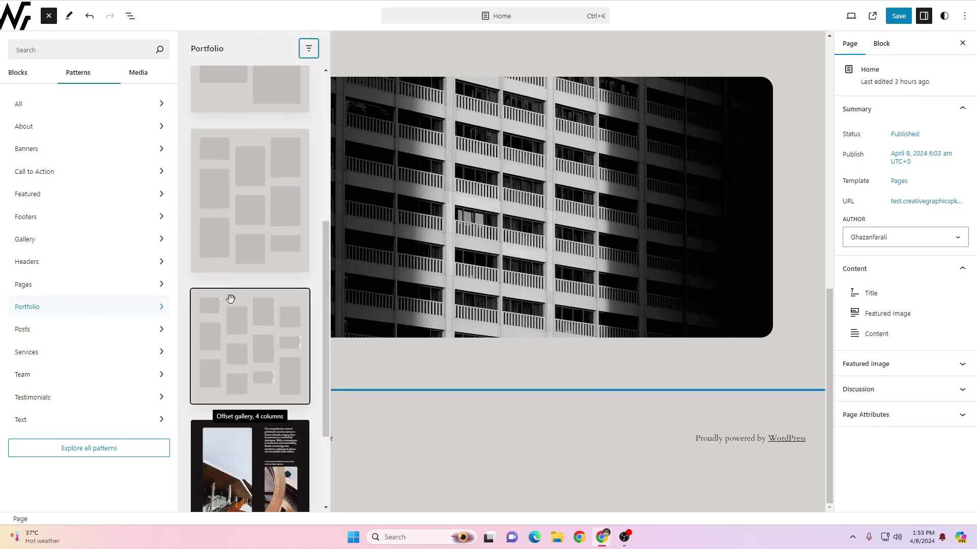
{"action": "scroll", "coordinate": [234, 330], "scroll_direction": "down", "scroll_amount": 3}
{"action": "left_click", "coordinate": [238, 349]}
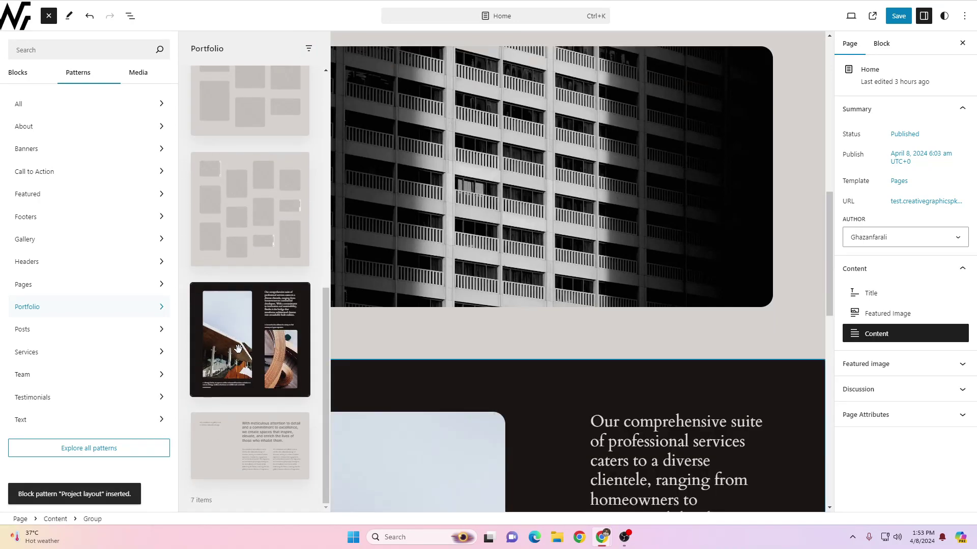
{"action": "scroll", "coordinate": [573, 334], "scroll_direction": "down", "scroll_amount": 5}
{"action": "scroll", "coordinate": [514, 319], "scroll_direction": "down", "scroll_amount": 4}
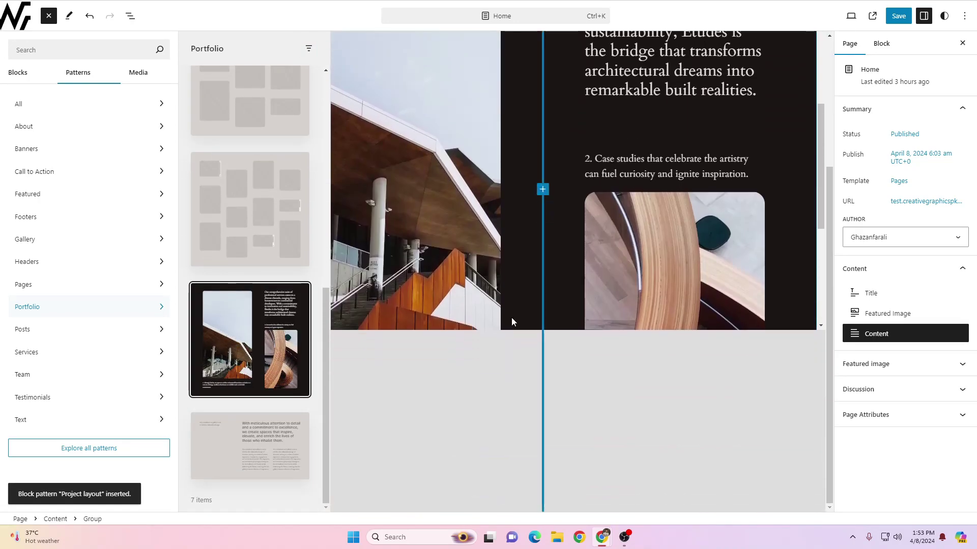
{"action": "scroll", "coordinate": [510, 316], "scroll_direction": "up", "scroll_amount": 4}
{"action": "scroll", "coordinate": [585, 189], "scroll_direction": "down", "scroll_amount": 5}
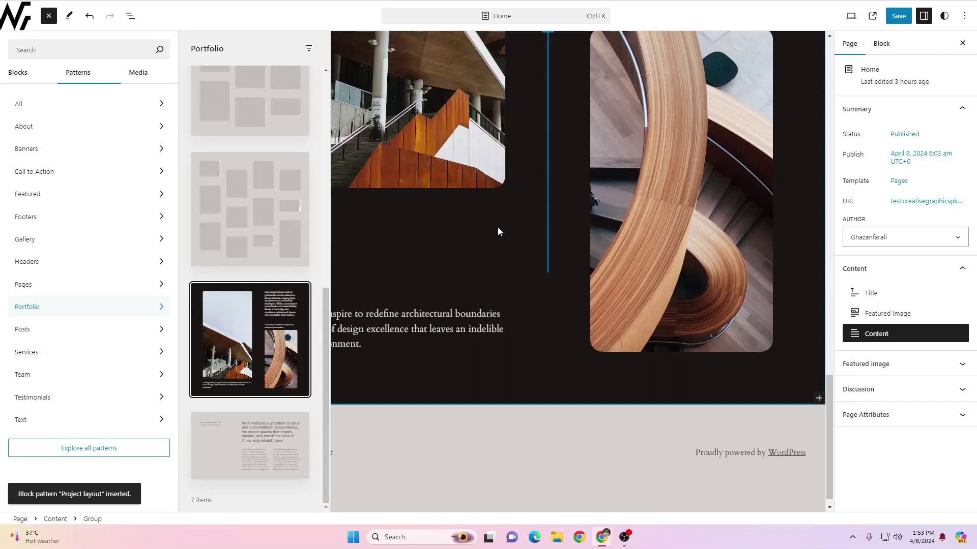
Step: Add the Pricing pattern from the Services category
{"action": "left_click", "coordinate": [74, 352]}
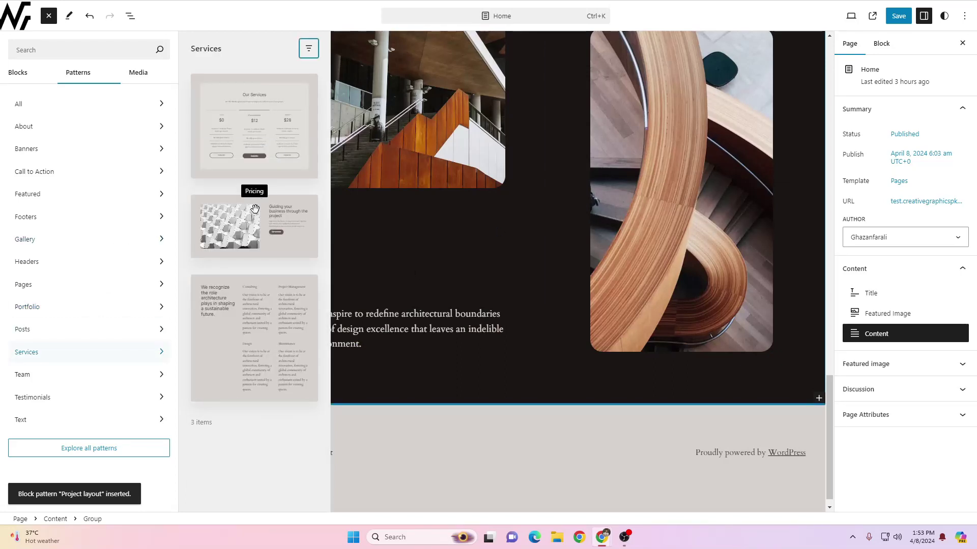
{"action": "left_click", "coordinate": [249, 173]}
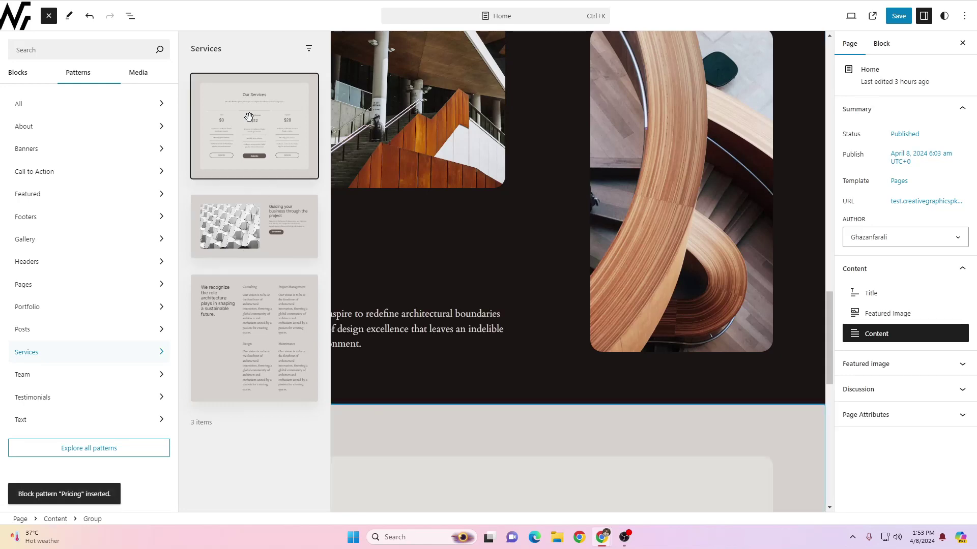
{"action": "scroll", "coordinate": [593, 416], "scroll_direction": "down", "scroll_amount": 5}
{"action": "scroll", "coordinate": [593, 416], "scroll_direction": "down", "scroll_amount": 5}
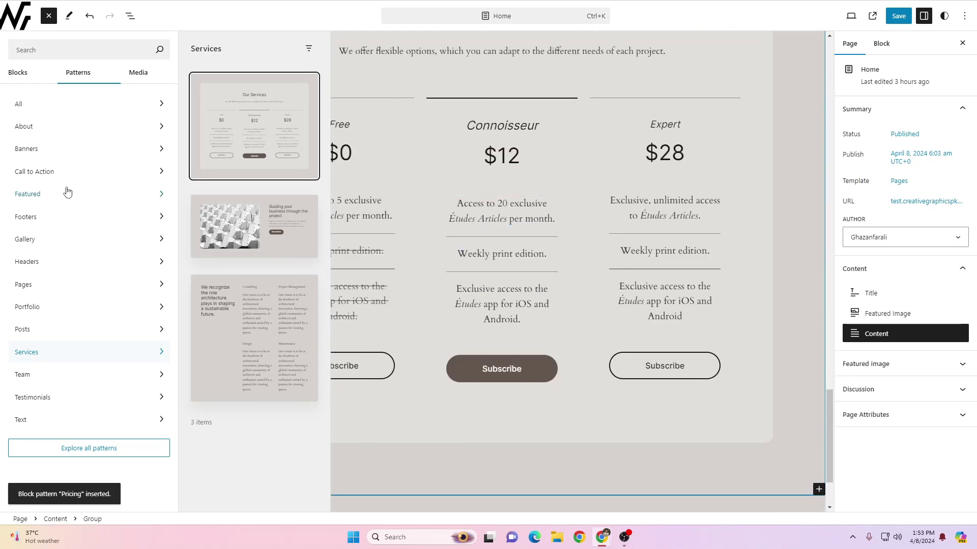
Step: Add the Text with alternating images and FAQ patterns from the About category
{"action": "left_click", "coordinate": [68, 130]}
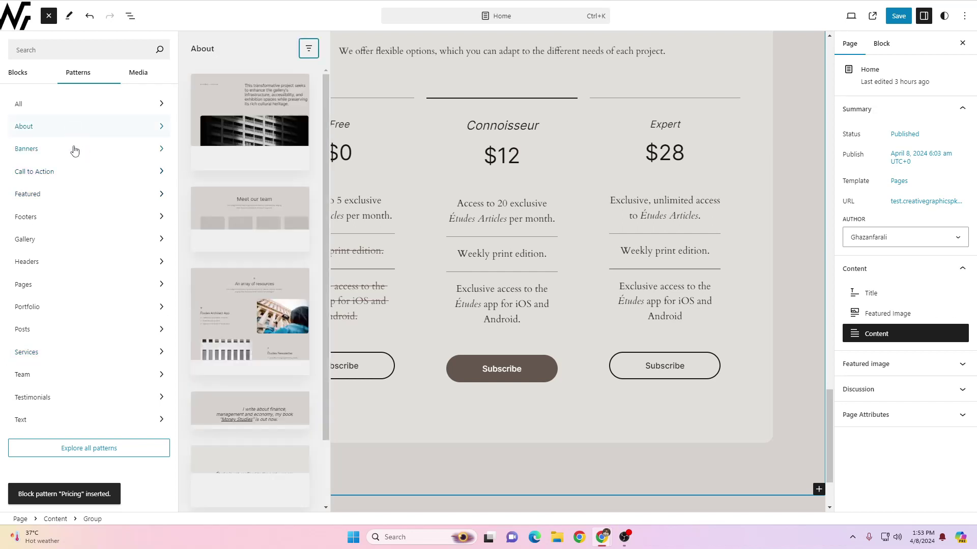
{"action": "scroll", "coordinate": [264, 230], "scroll_direction": "down", "scroll_amount": 2}
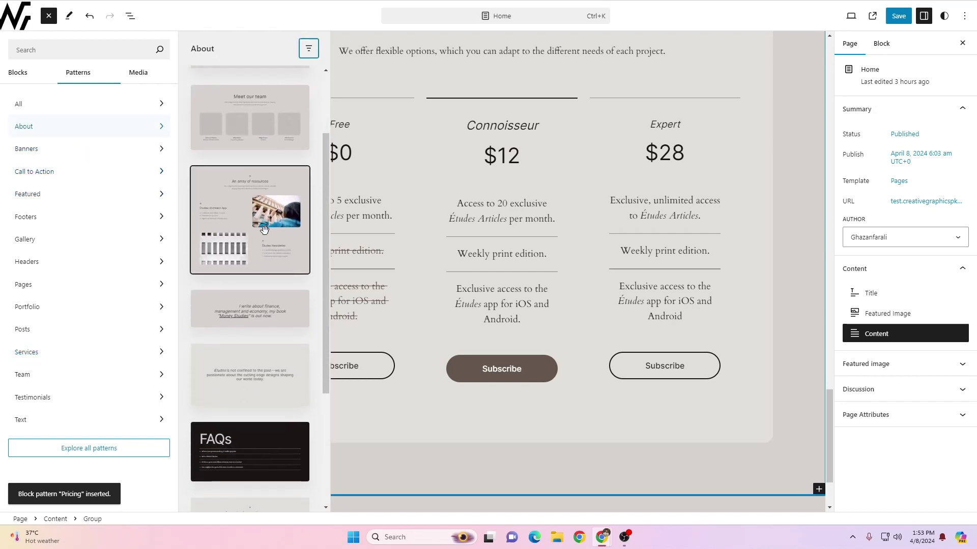
{"action": "scroll", "coordinate": [249, 204], "scroll_direction": "down", "scroll_amount": 1}
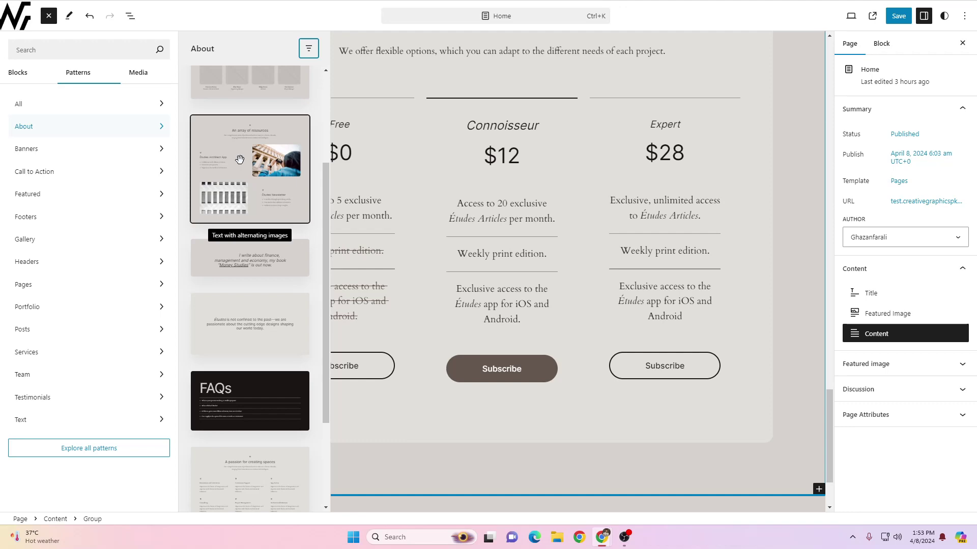
{"action": "left_click", "coordinate": [239, 160]}
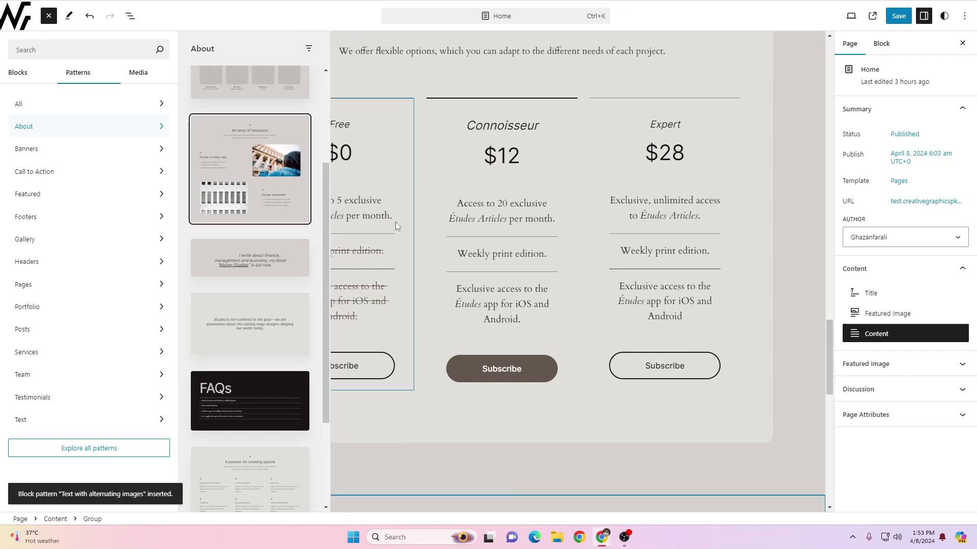
{"action": "scroll", "coordinate": [261, 262], "scroll_direction": "down", "scroll_amount": 3}
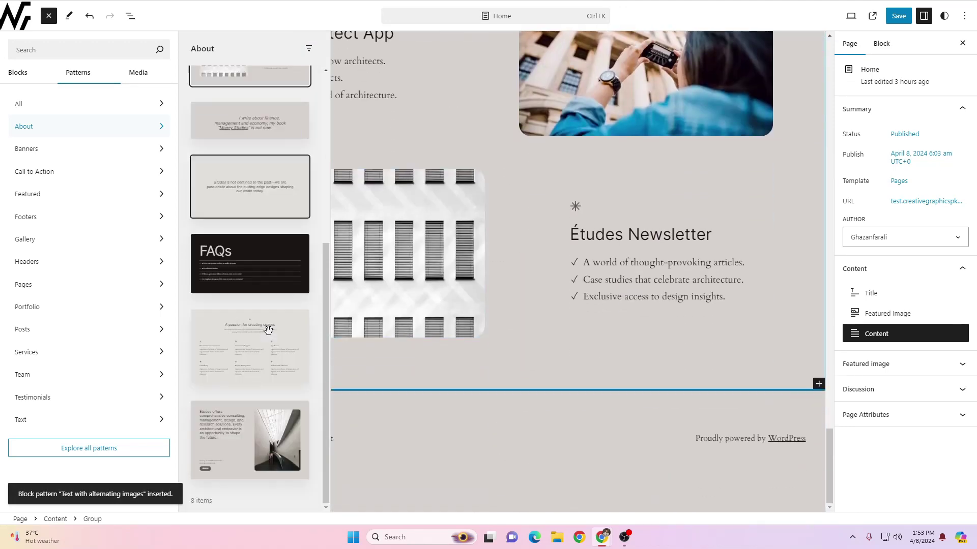
{"action": "left_click", "coordinate": [261, 262]}
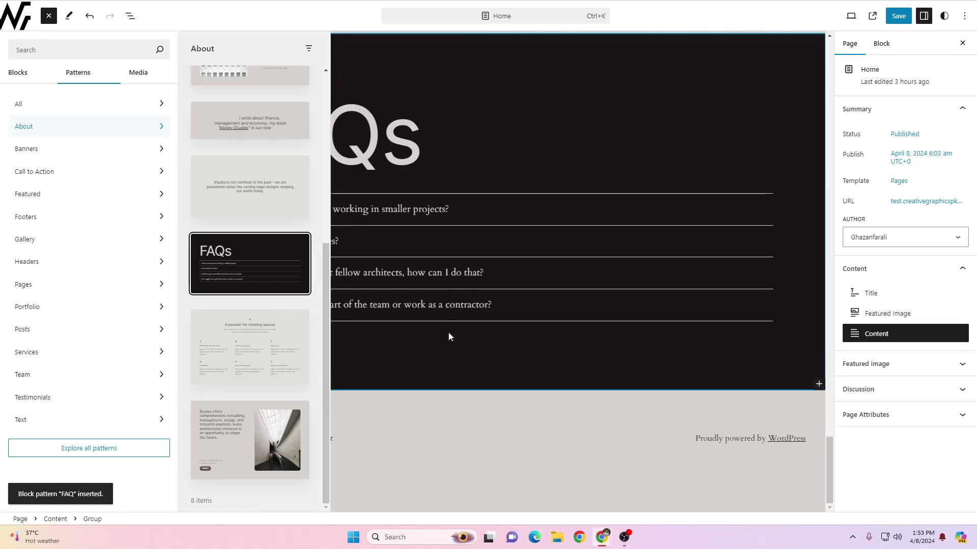
Step: Add the Centered call to action pattern from the Call to Action category
{"action": "left_click", "coordinate": [40, 173]}
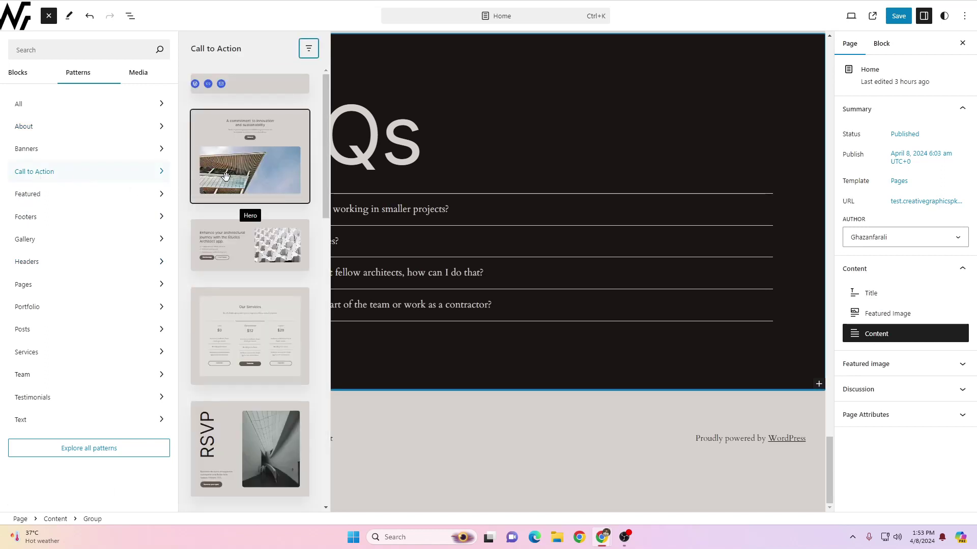
{"action": "scroll", "coordinate": [226, 255], "scroll_direction": "down", "scroll_amount": 2}
{"action": "scroll", "coordinate": [226, 255], "scroll_direction": "down", "scroll_amount": 5}
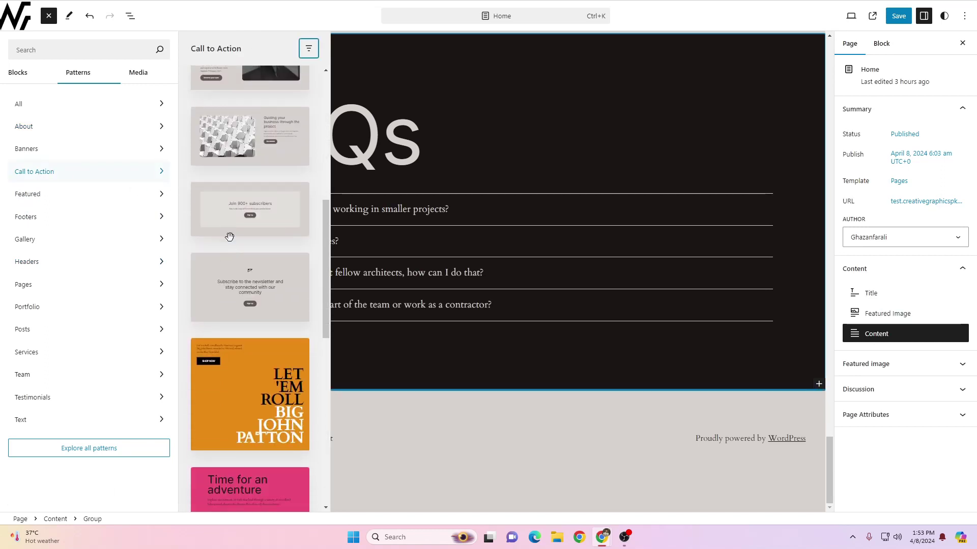
{"action": "scroll", "coordinate": [232, 255], "scroll_direction": "down", "scroll_amount": 6}
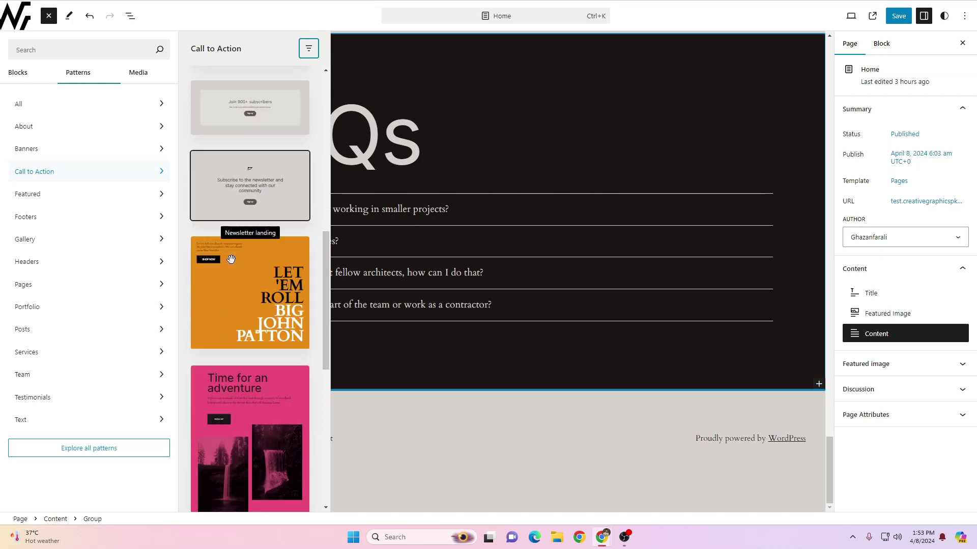
{"action": "scroll", "coordinate": [232, 217], "scroll_direction": "up", "scroll_amount": 5}
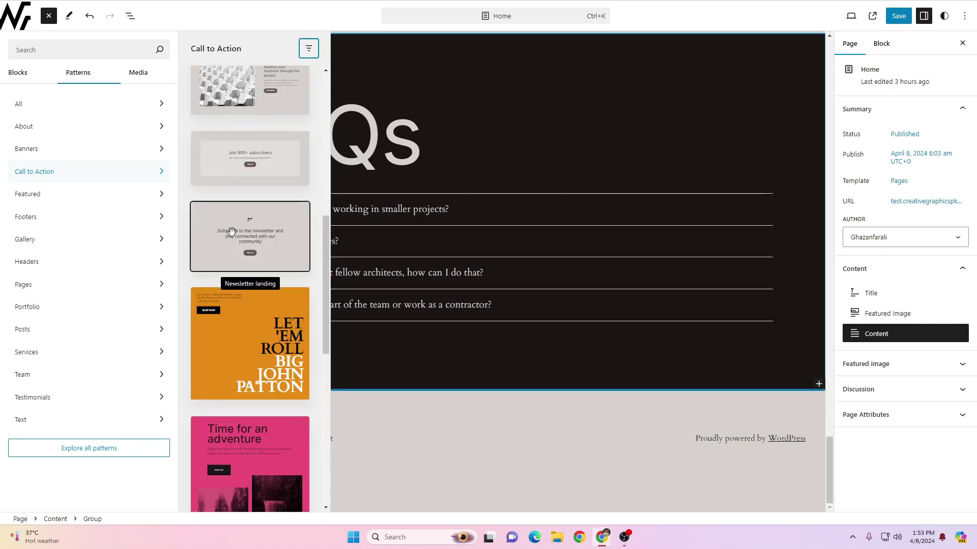
{"action": "left_click", "coordinate": [228, 170]}
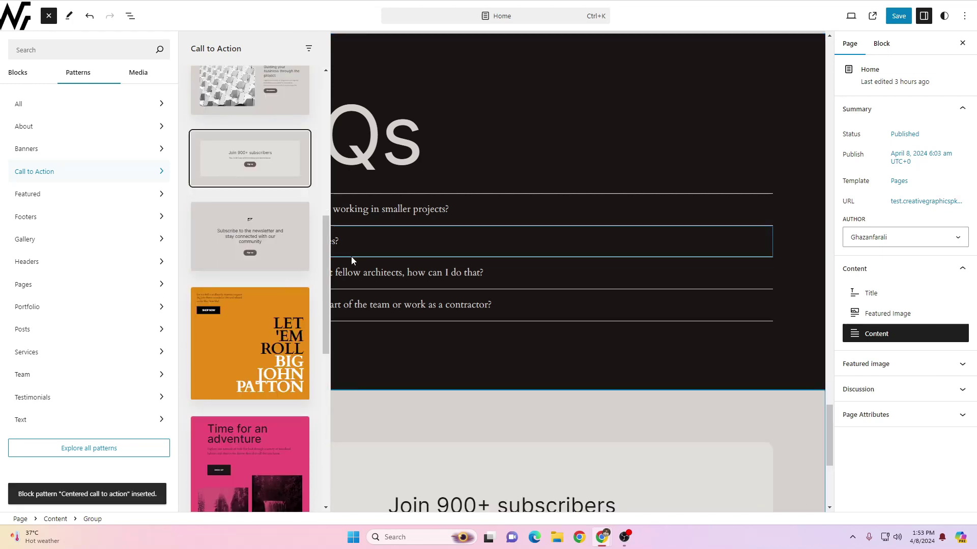
Step: Save the styles and Home page changes, then leave editing
{"action": "left_click", "coordinate": [413, 118]}
{"action": "left_click", "coordinate": [898, 16]}
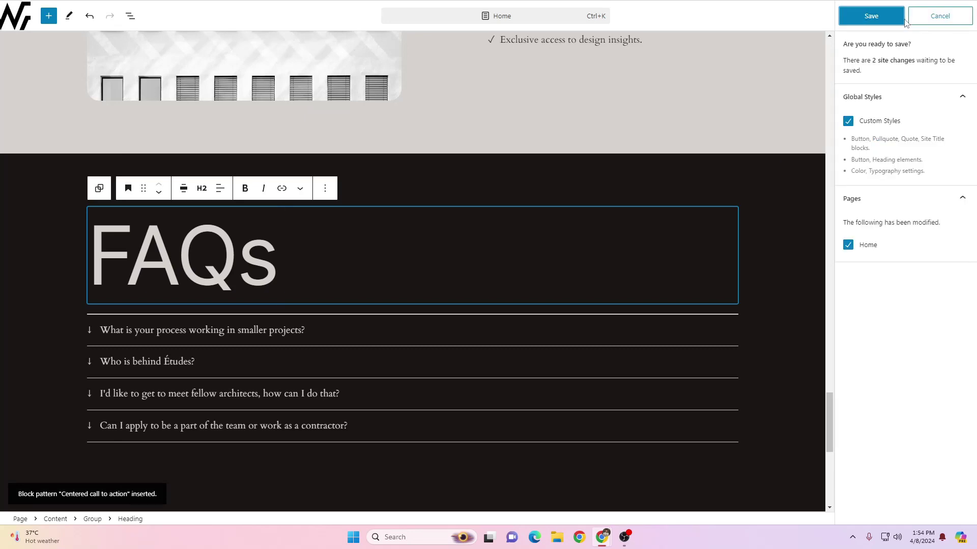
{"action": "left_click", "coordinate": [875, 20]}
{"action": "left_click", "coordinate": [963, 43]}
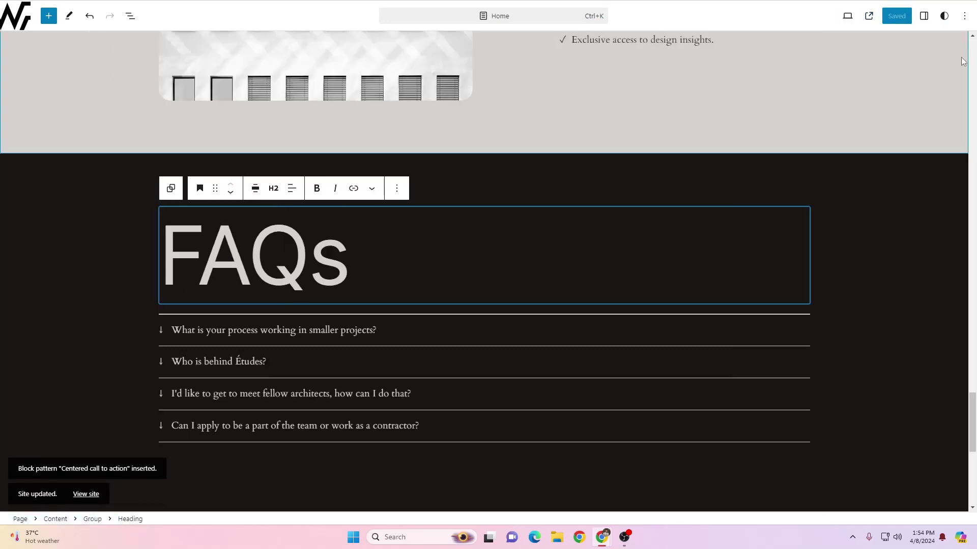
{"action": "scroll", "coordinate": [137, 89], "scroll_direction": "up", "scroll_amount": 5}
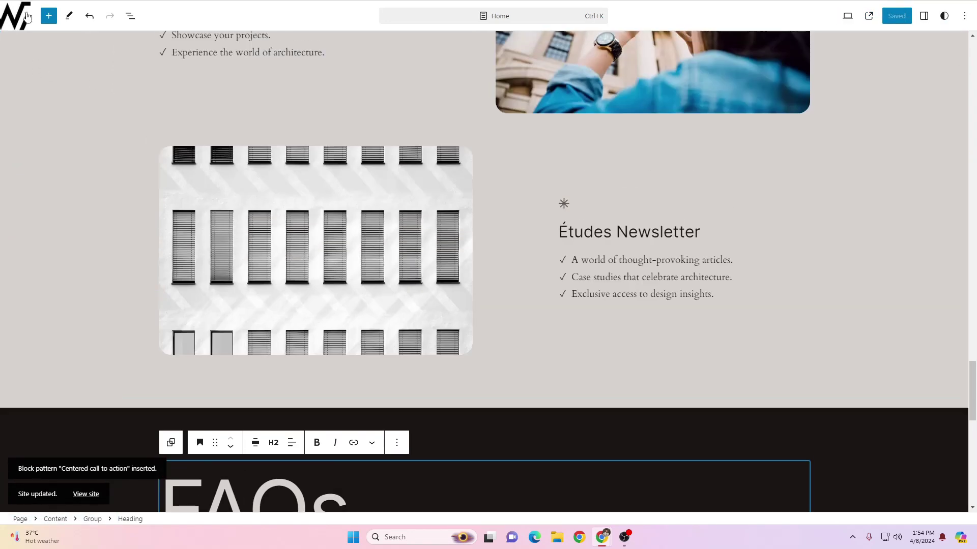
{"action": "left_click", "coordinate": [15, 16]}
Step: Apply the Default style variation and save the global styles change
{"action": "left_click", "coordinate": [17, 64]}
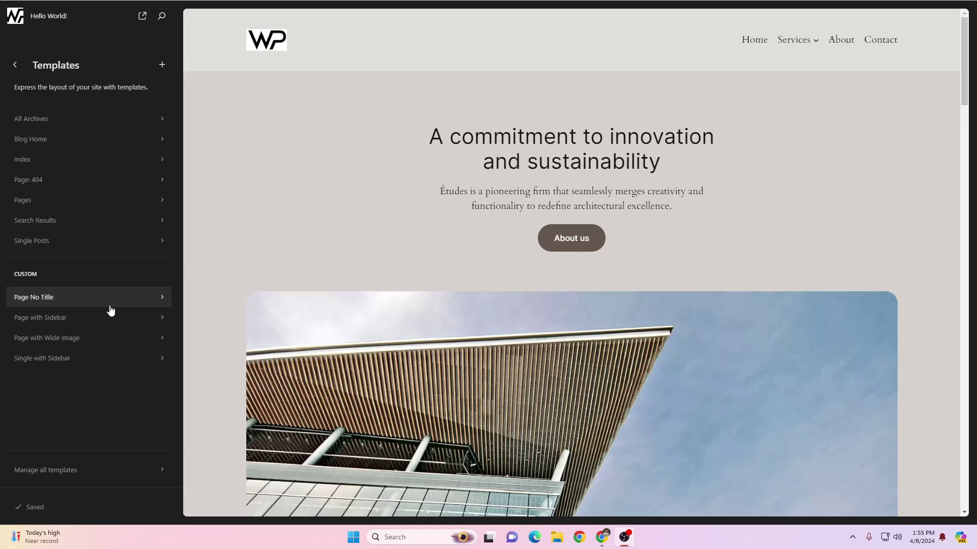
{"action": "left_click", "coordinate": [16, 65]}
{"action": "left_click", "coordinate": [63, 148]}
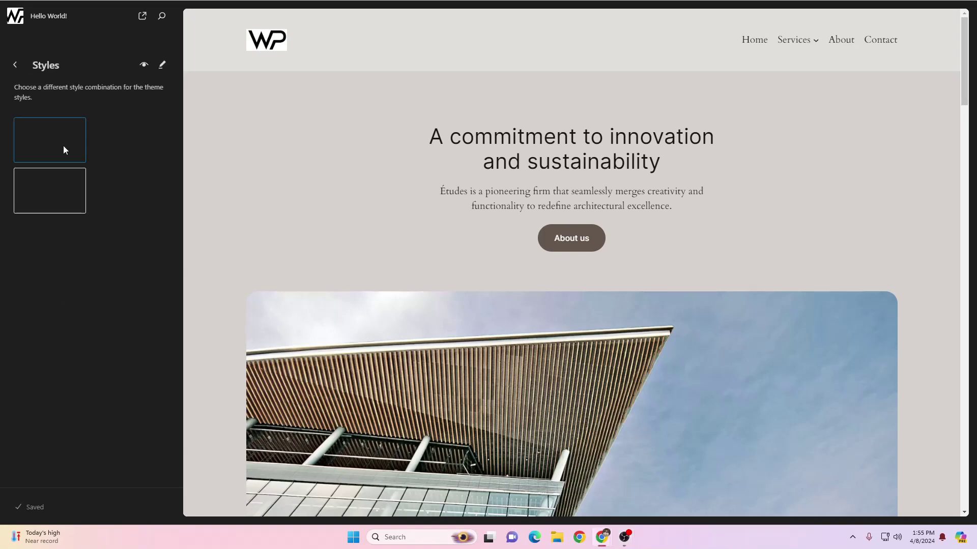
{"action": "left_click", "coordinate": [44, 145]}
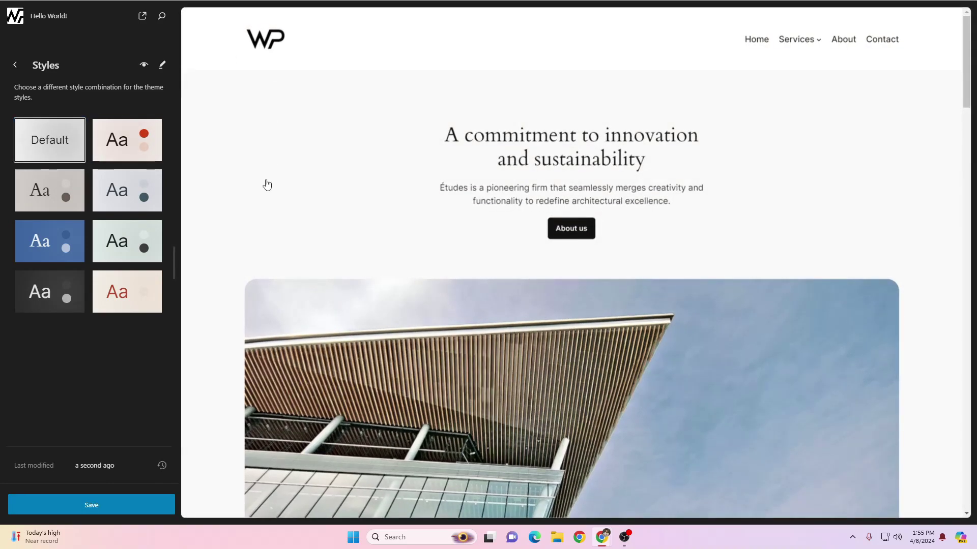
{"action": "scroll", "coordinate": [267, 184], "scroll_direction": "down", "scroll_amount": 2}
{"action": "left_click", "coordinate": [16, 65]}
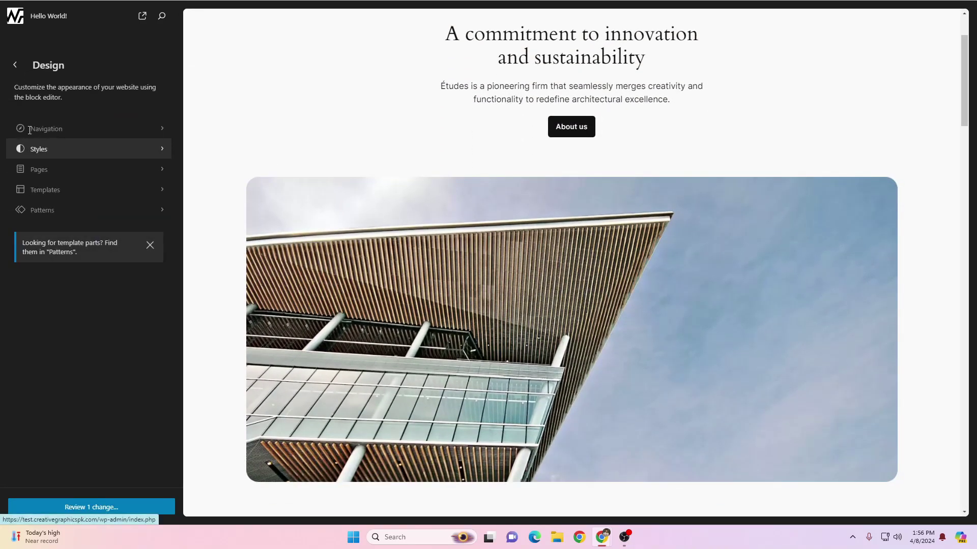
{"action": "left_click", "coordinate": [93, 508]}
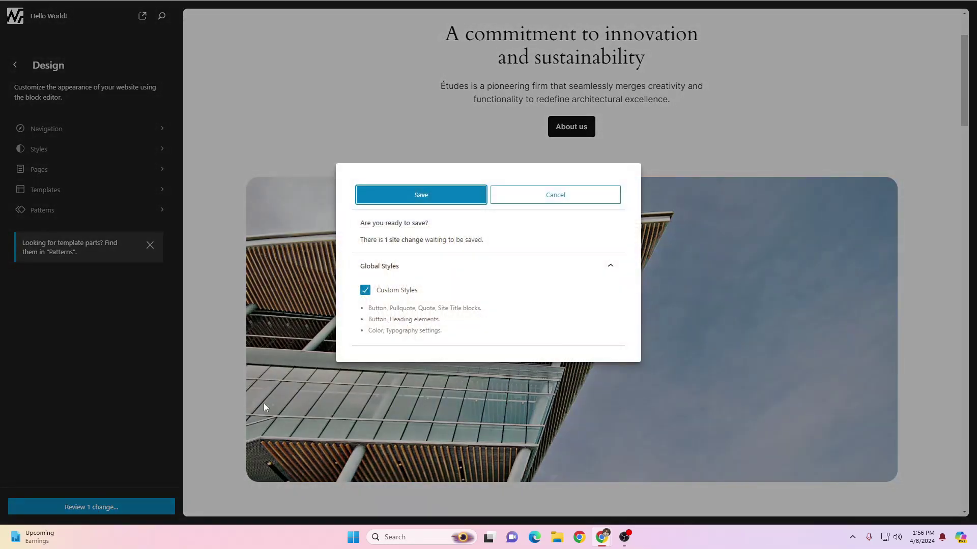
{"action": "left_click", "coordinate": [436, 197]}
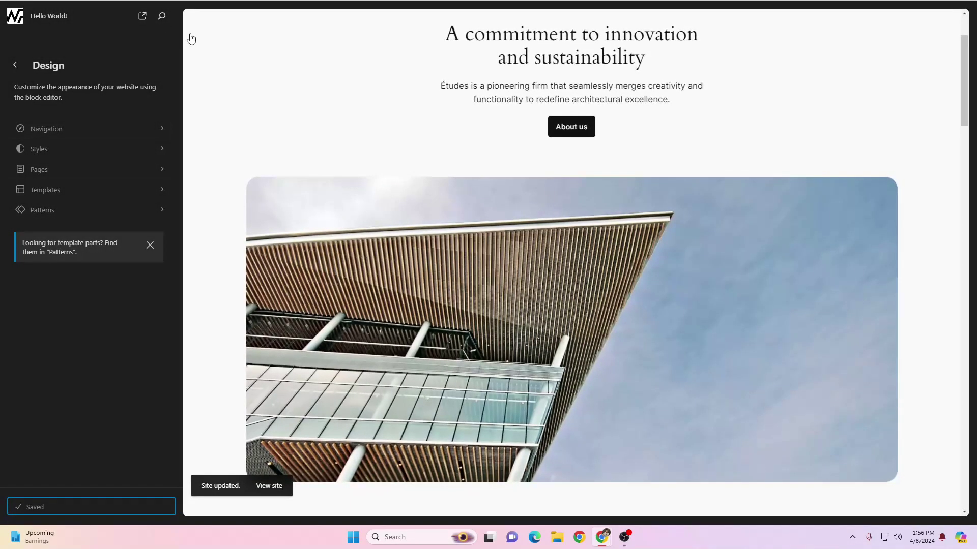
Step: In Settings > Reading, set the homepage to the static page Home and save
{"action": "left_click", "coordinate": [16, 18]}
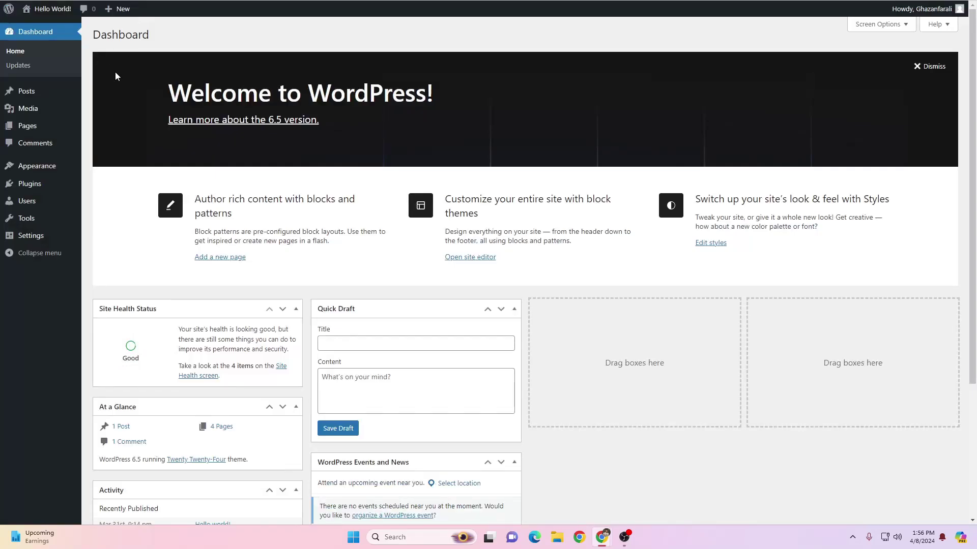
{"action": "mouse_move", "coordinate": [47, 236]}
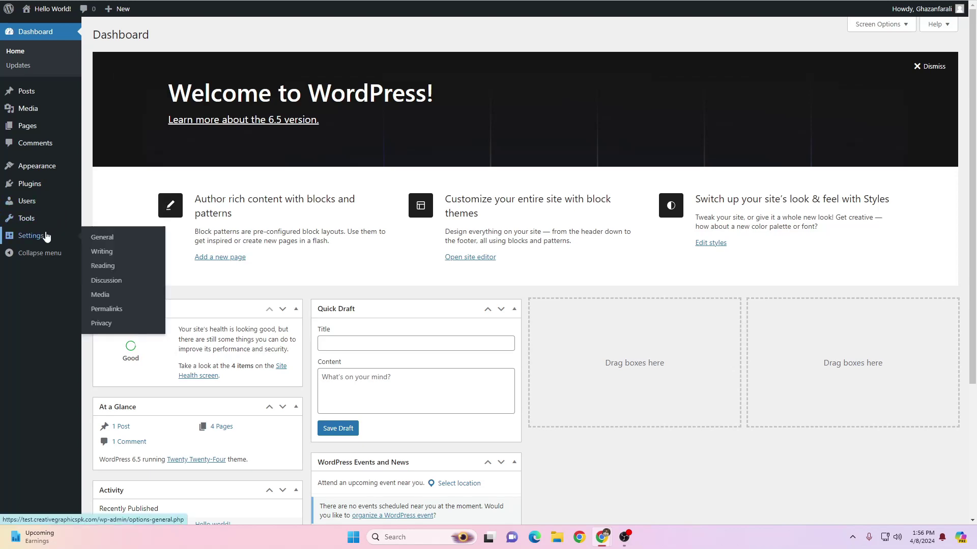
{"action": "left_click", "coordinate": [104, 266]}
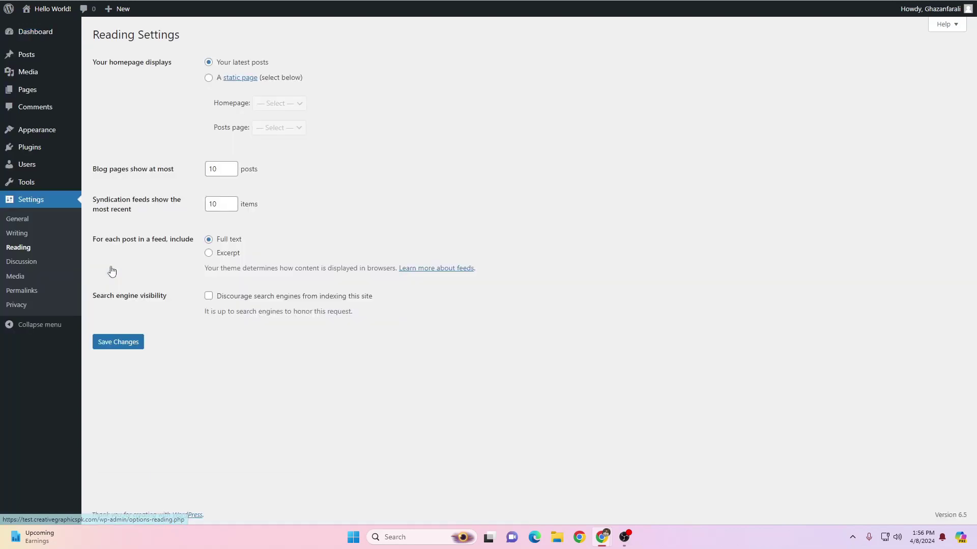
{"action": "left_click", "coordinate": [208, 78]}
{"action": "left_click", "coordinate": [281, 104]}
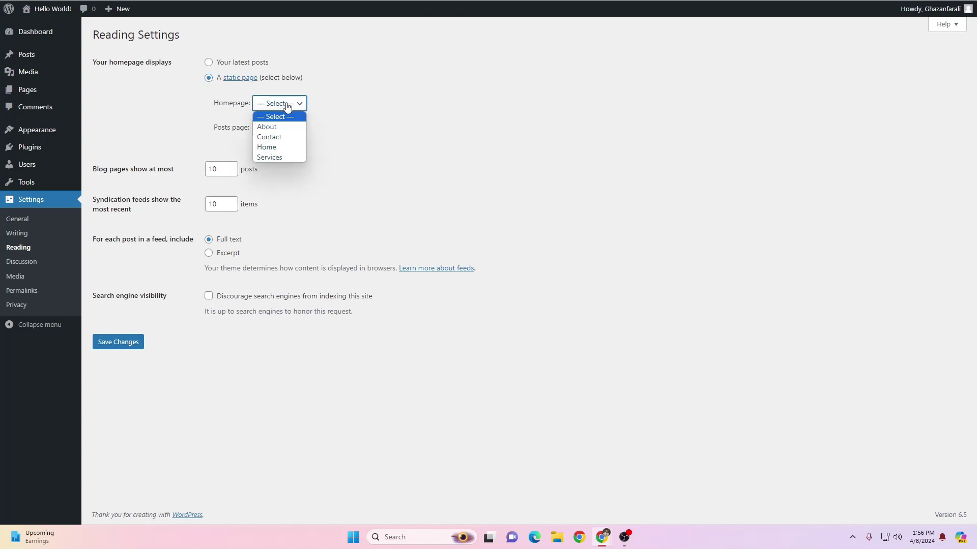
{"action": "left_click", "coordinate": [281, 147]}
{"action": "left_click", "coordinate": [132, 348]}
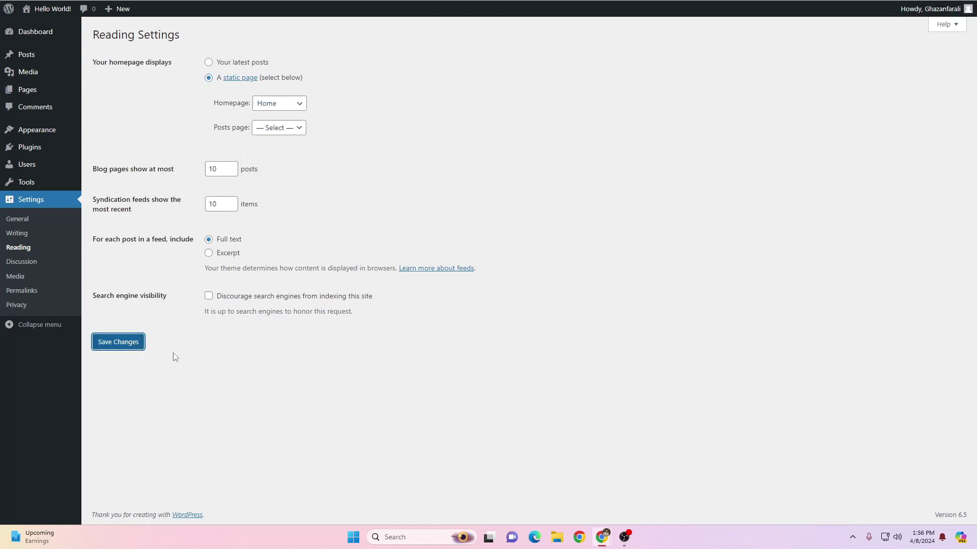
Step: Visit the live site and scroll through the Home page's pattern sections
{"action": "mouse_move", "coordinate": [48, 9]}
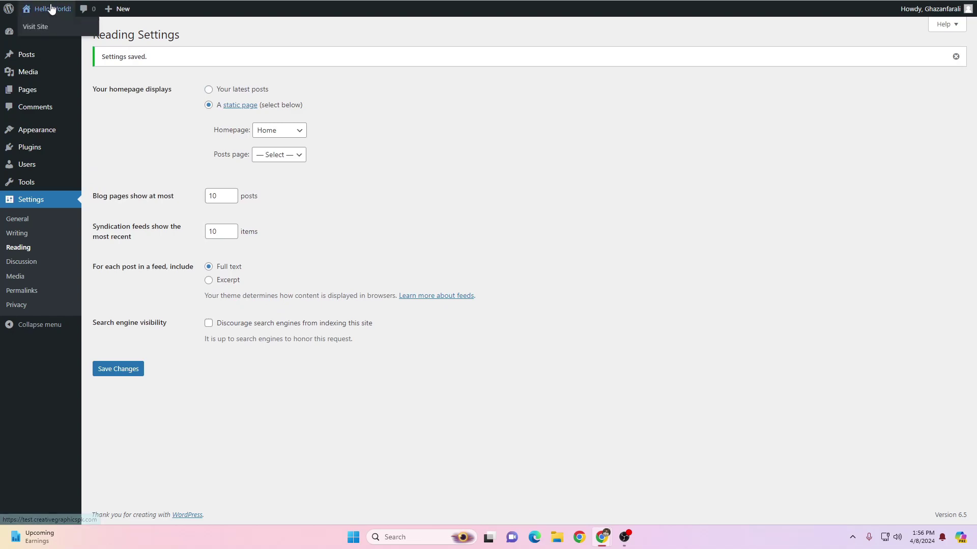
{"action": "left_click", "coordinate": [59, 30]}
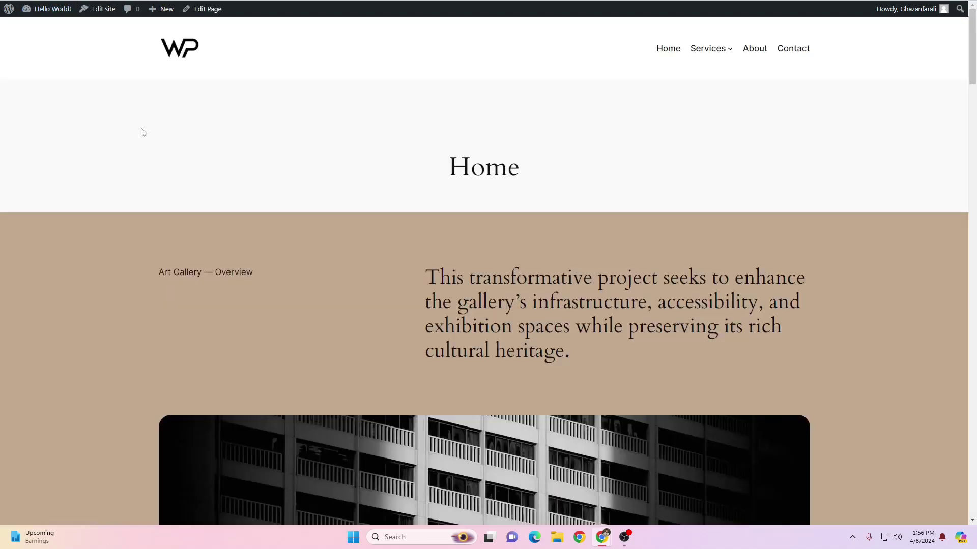
{"action": "scroll", "coordinate": [234, 127], "scroll_direction": "down", "scroll_amount": 7}
{"action": "scroll", "coordinate": [233, 131], "scroll_direction": "up", "scroll_amount": 7}
{"action": "scroll", "coordinate": [234, 133], "scroll_direction": "down", "scroll_amount": 1}
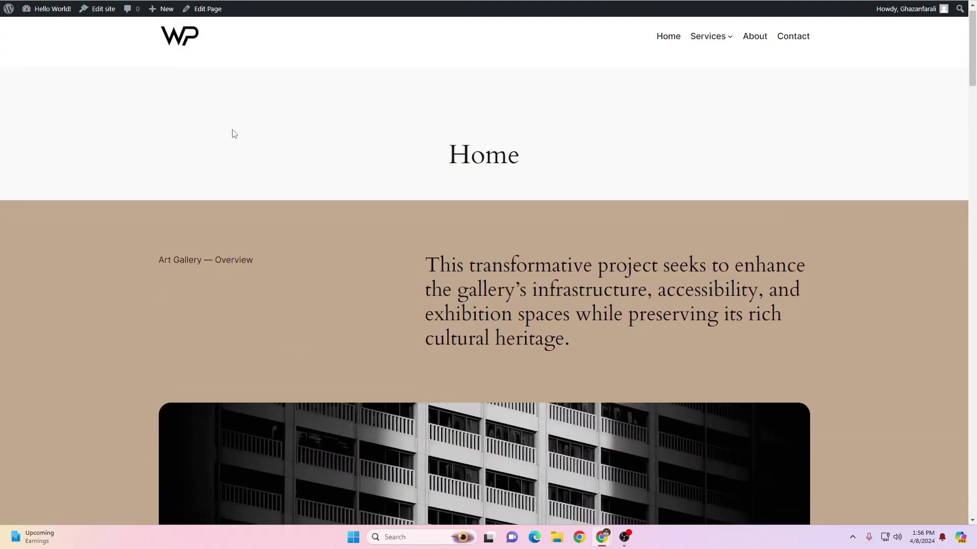
{"action": "scroll", "coordinate": [234, 134], "scroll_direction": "down", "scroll_amount": 13}
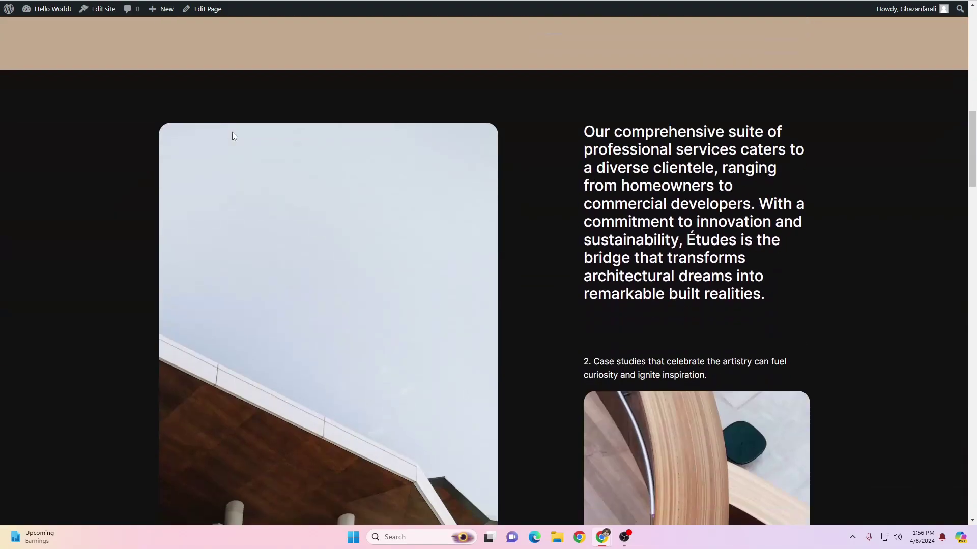
{"action": "scroll", "coordinate": [233, 135], "scroll_direction": "down", "scroll_amount": 14}
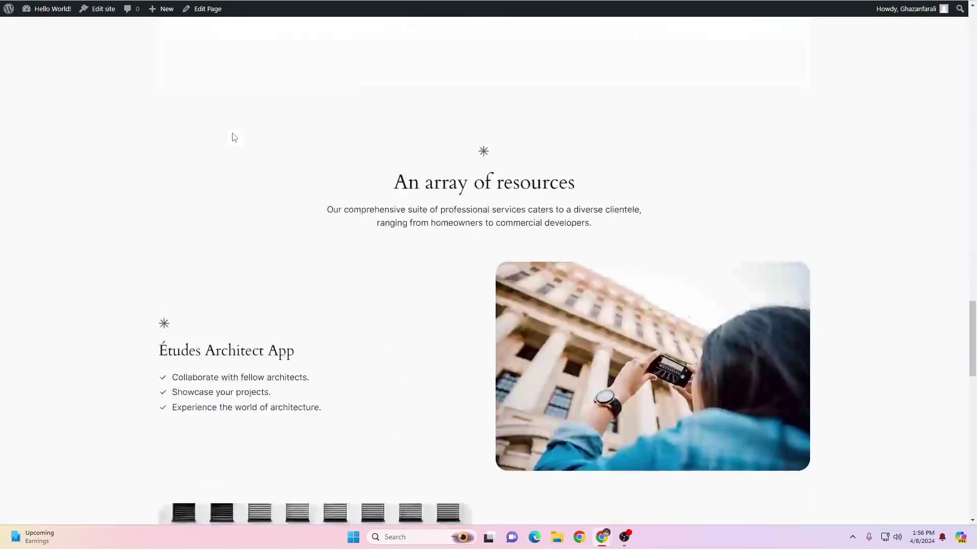
{"action": "scroll", "coordinate": [233, 137], "scroll_direction": "up", "scroll_amount": 20}
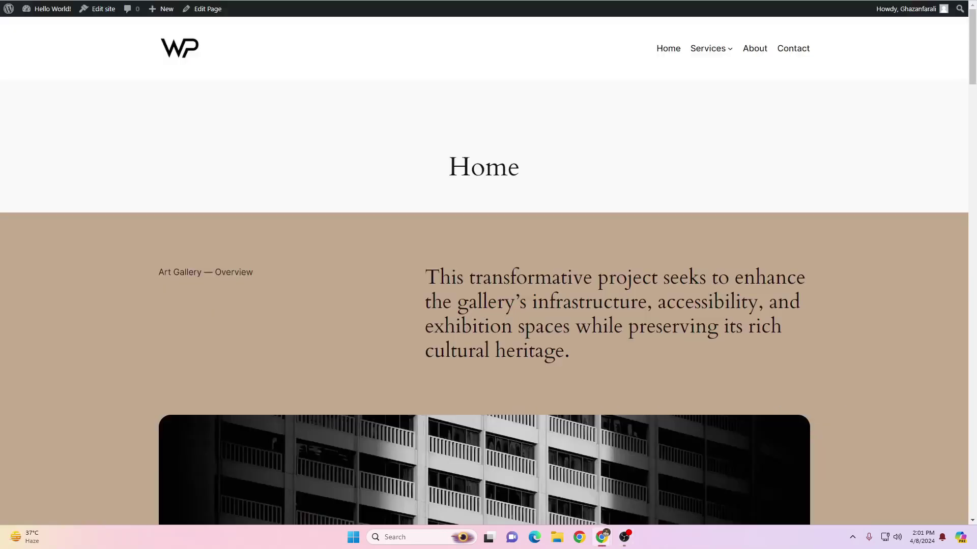
Step: Open the Home page for editing in the site editor
{"action": "left_click", "coordinate": [106, 10]}
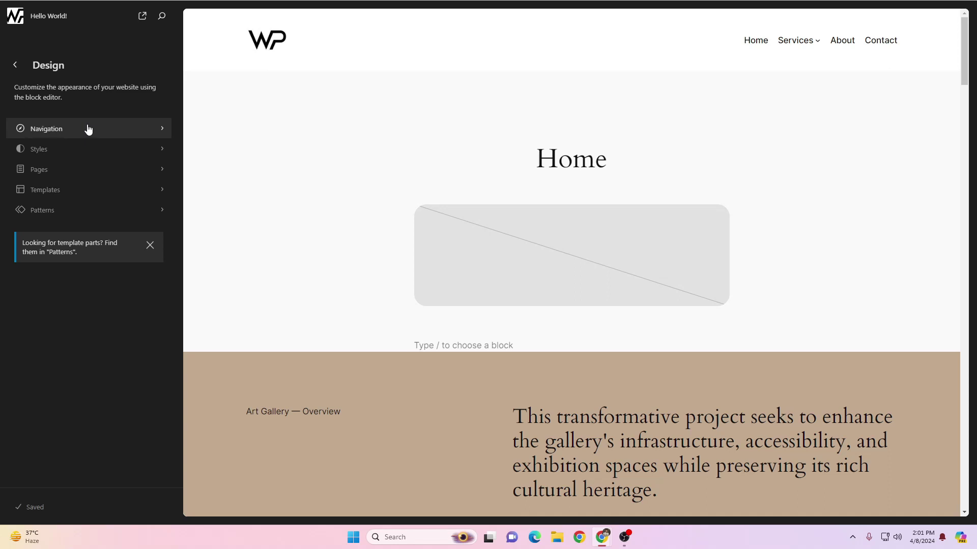
{"action": "left_click", "coordinate": [77, 169]}
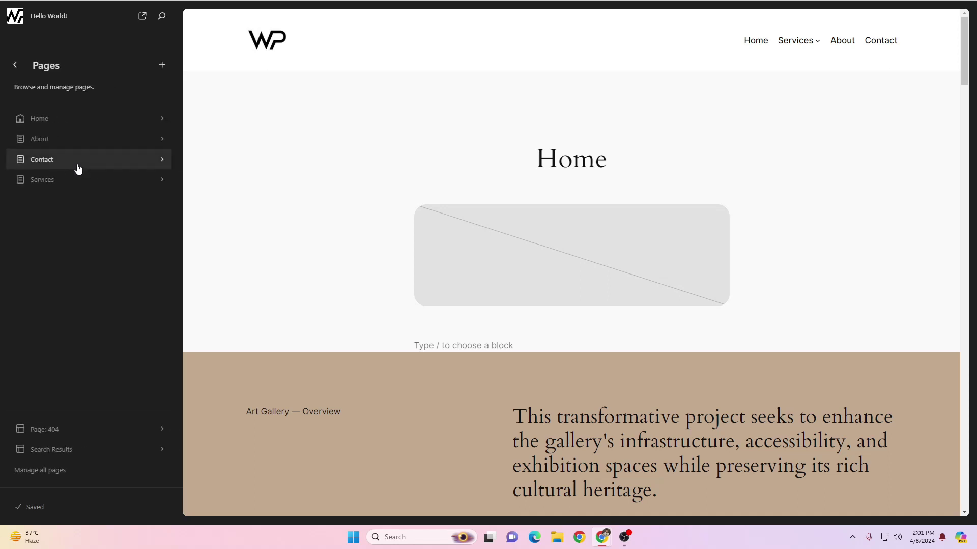
{"action": "left_click", "coordinate": [72, 119]}
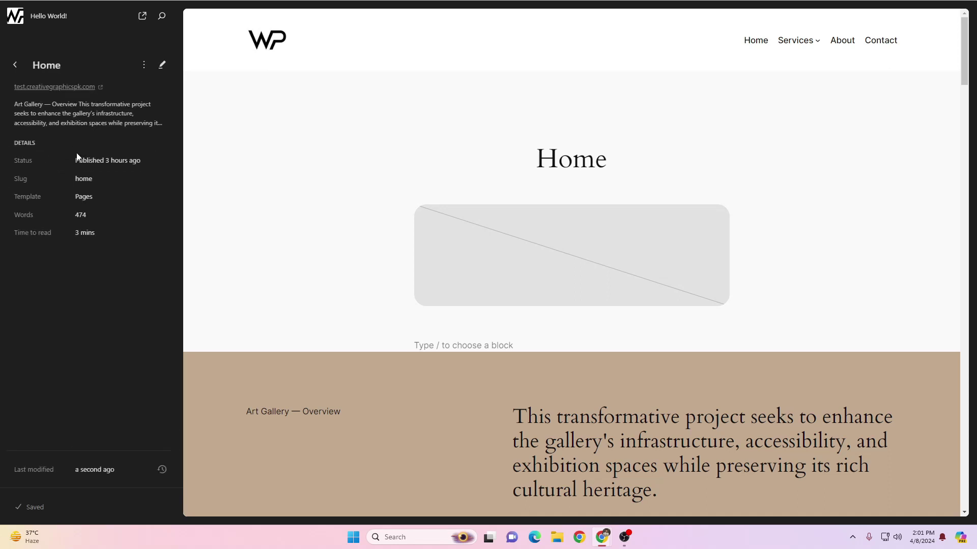
{"action": "left_click", "coordinate": [460, 169]}
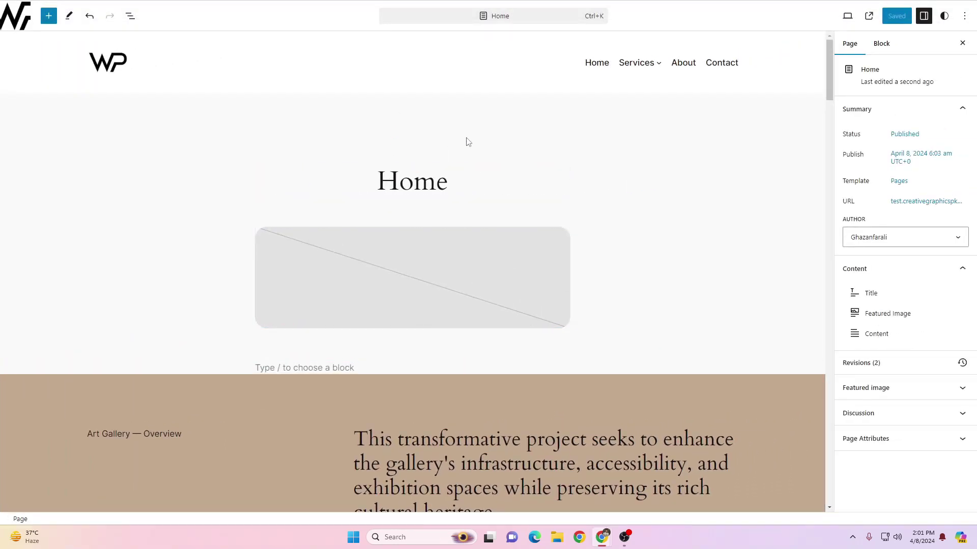
Step: Swap the Home page's template to Page No Title, save, and view the live page
{"action": "left_click", "coordinate": [900, 181]}
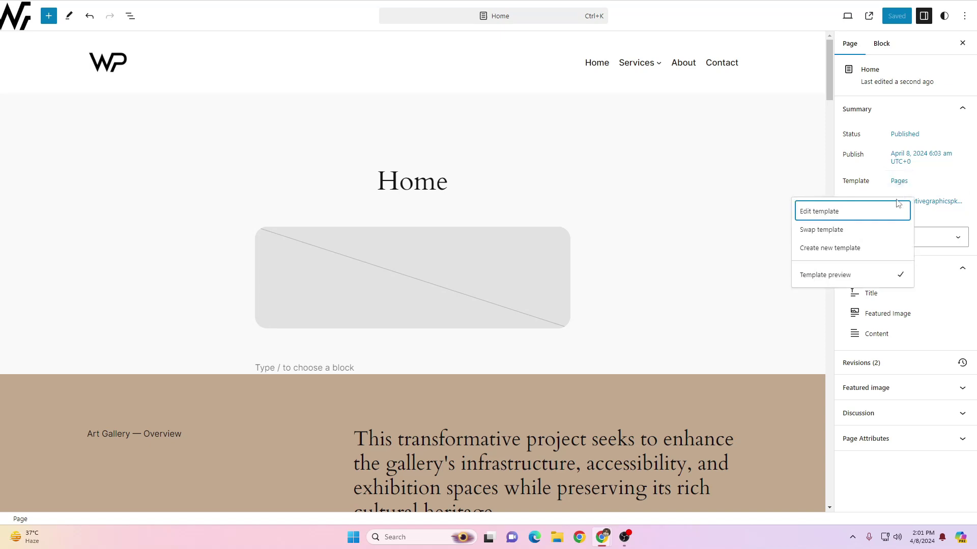
{"action": "left_click", "coordinate": [841, 236]}
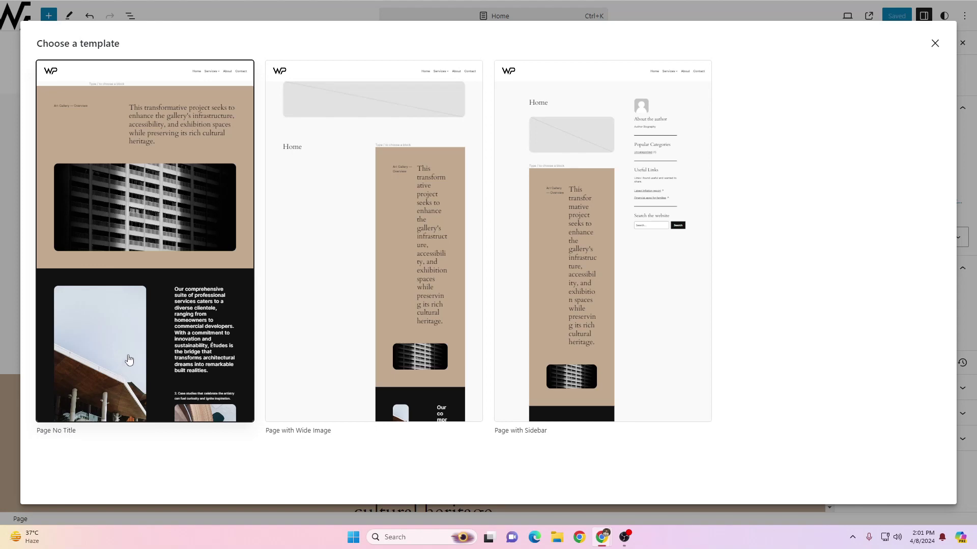
{"action": "left_click", "coordinate": [161, 370]}
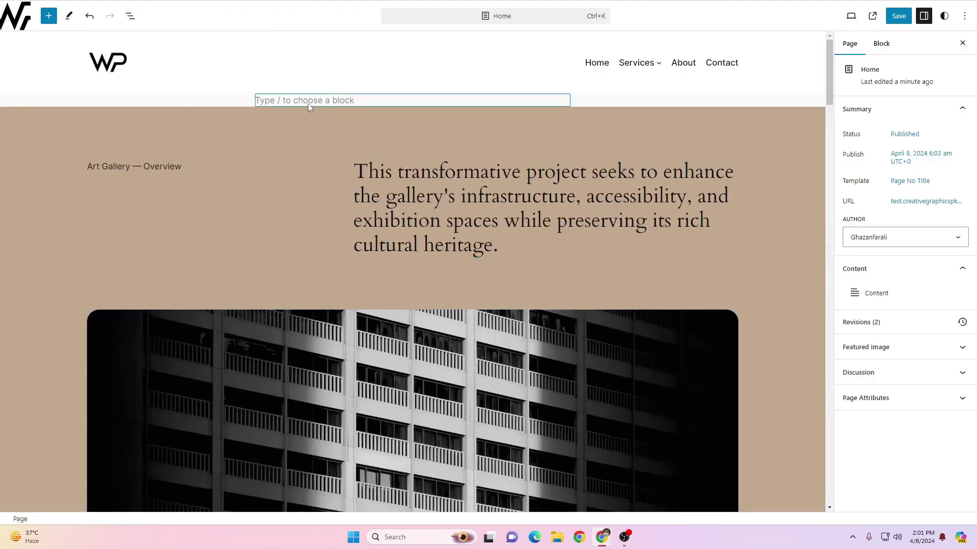
{"action": "left_click", "coordinate": [888, 20]}
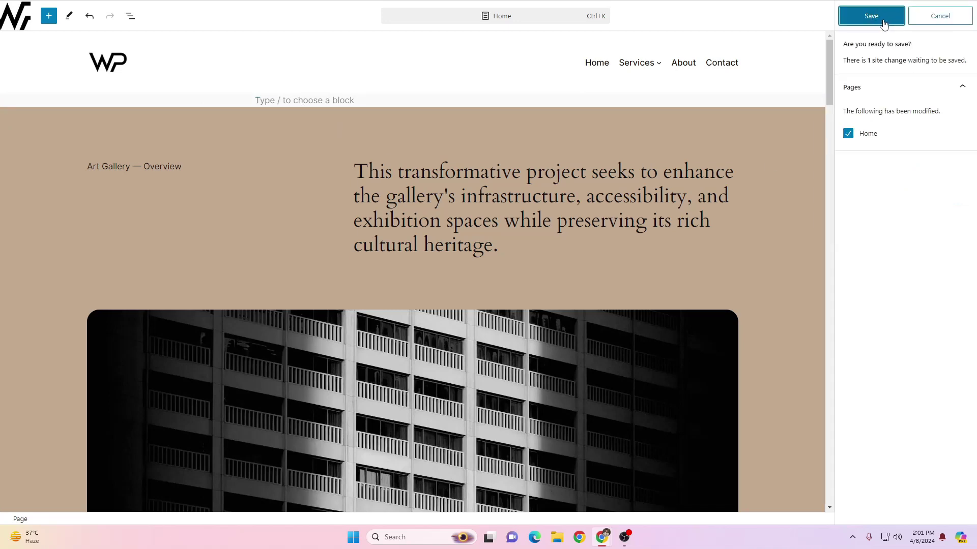
{"action": "left_click", "coordinate": [871, 16]}
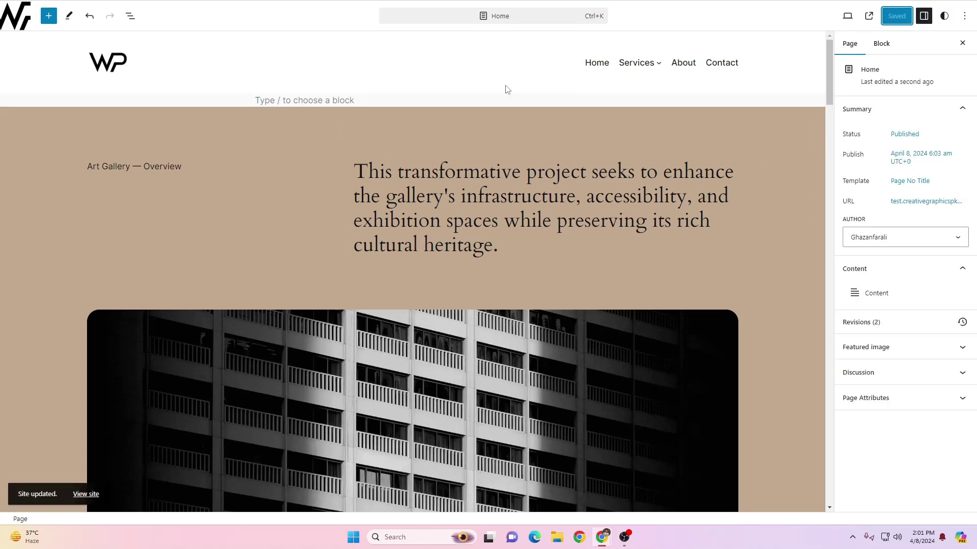
{"action": "key", "text": "alt+Left"}
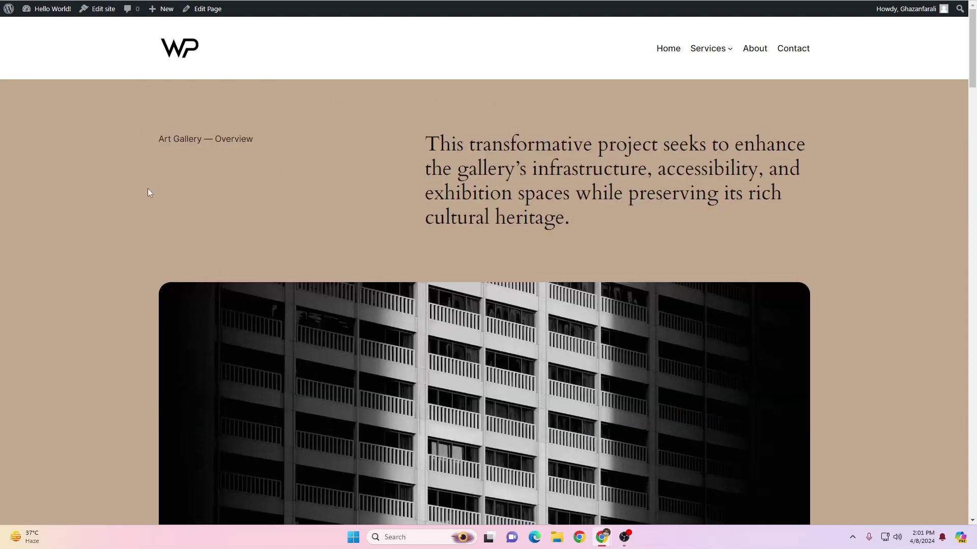
{"action": "middle_click", "coordinate": [117, 176]}
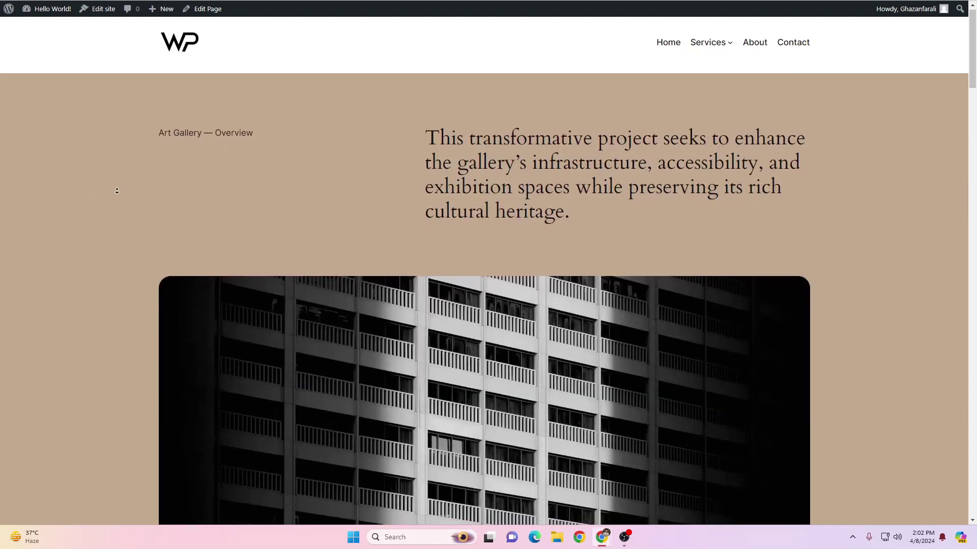